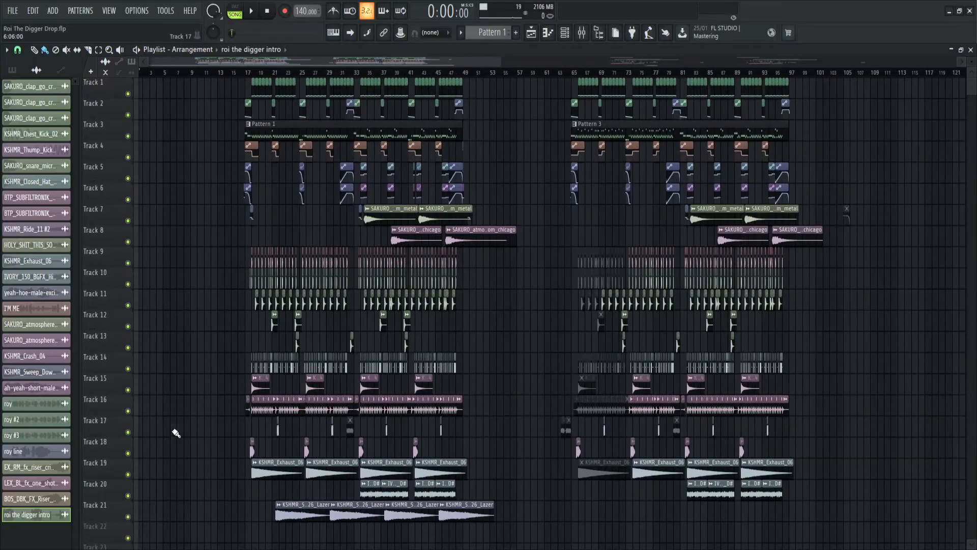
- Look over the whole playlist arrangement, from the automation clips on the first tracks to the intro audio on Track 24
scroll(355, 452, down, 1)
scroll(355, 451, up, 1)
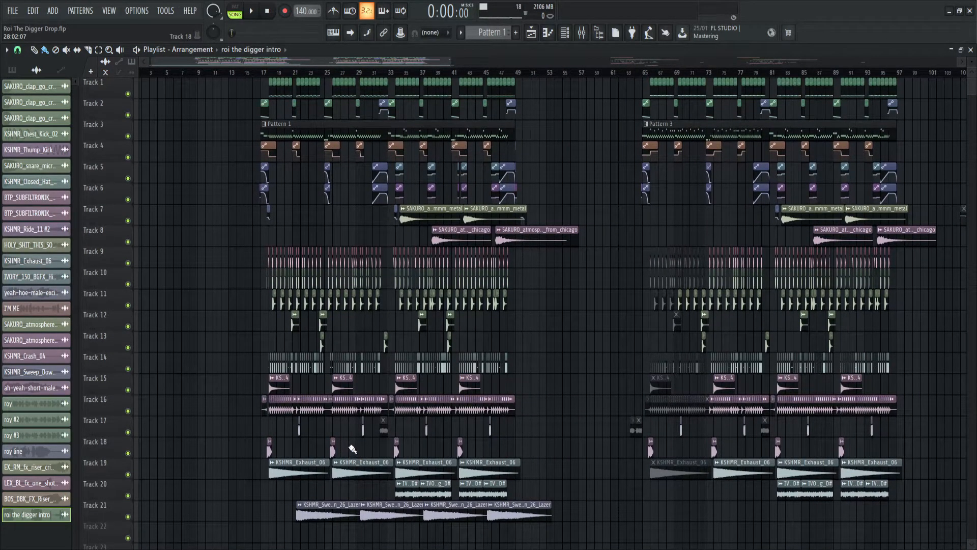
scroll(300, 407, down, 2)
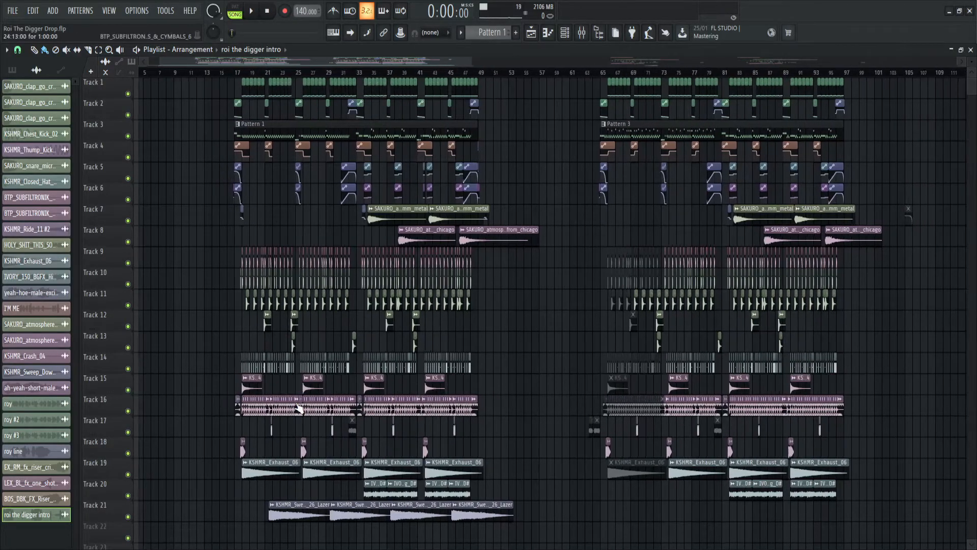
scroll(300, 408, down, 3)
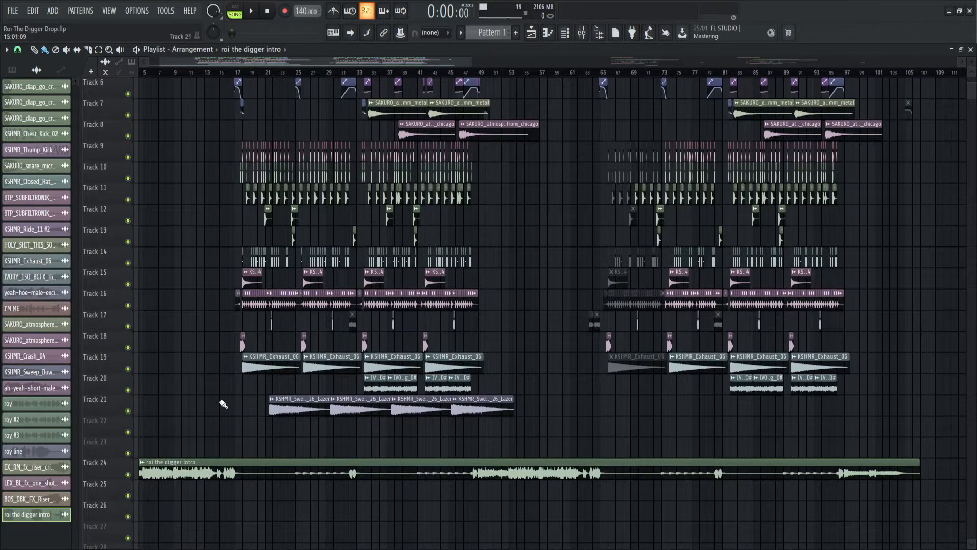
scroll(226, 405, up, 4)
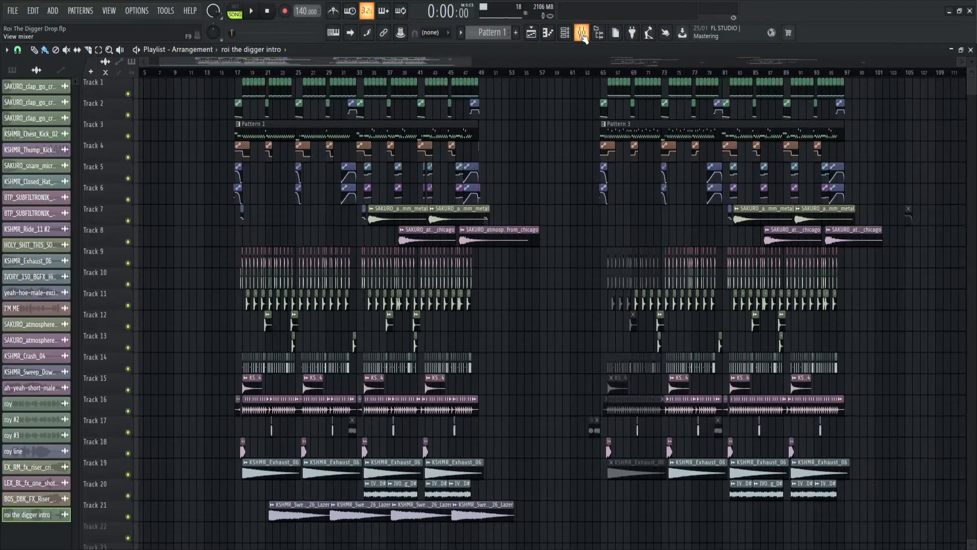
- Inspect the FabFilter Pro-Q 3 low cut and the Fruity soft clipper settings on the mixer's Master track
click(582, 34)
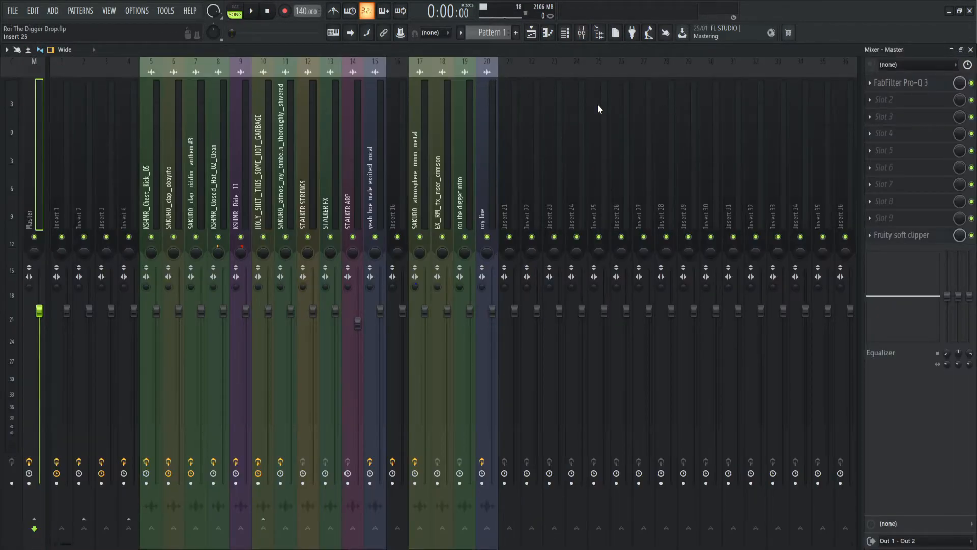
click(902, 88)
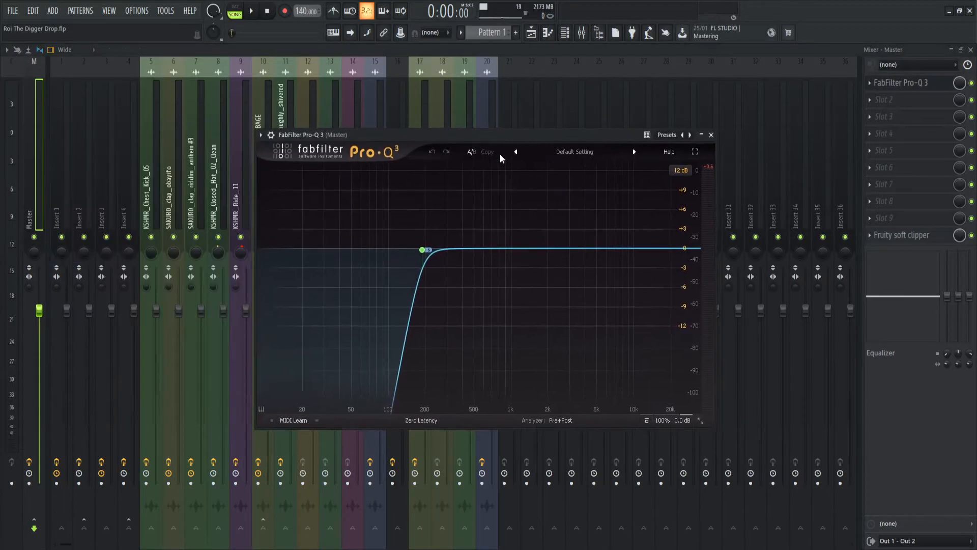
mouse_move(419, 252)
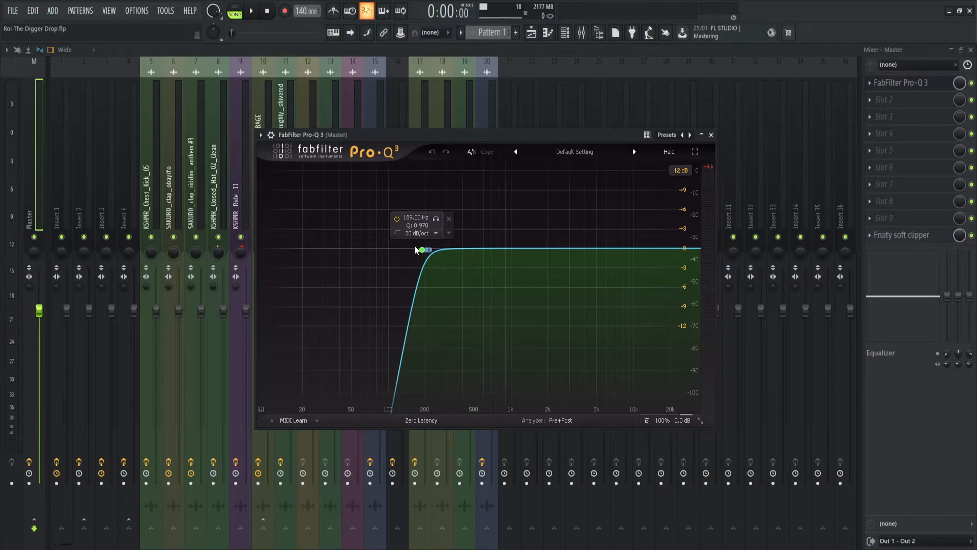
click(711, 135)
click(902, 235)
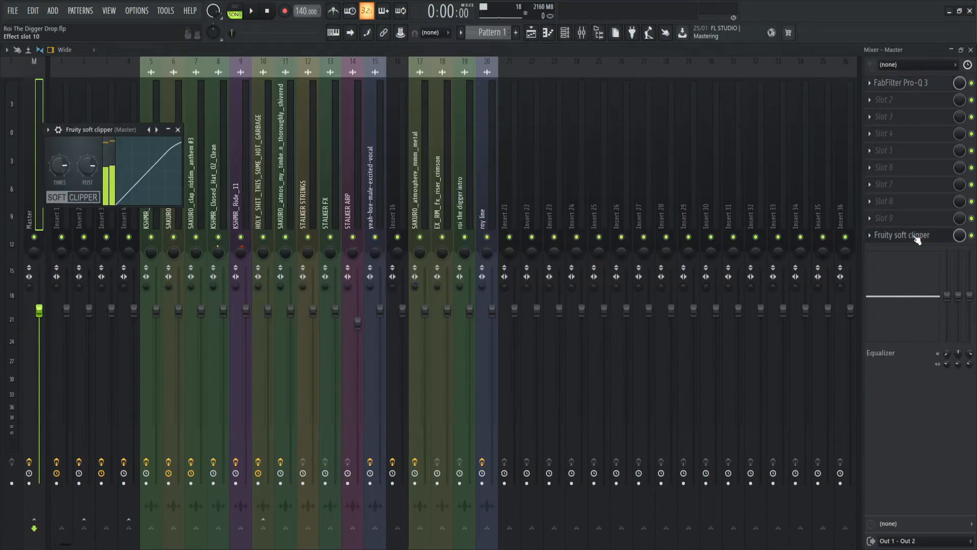
drag(134, 128, 389, 168)
- Solo Insert 1 with its routed tracks and bypass the effects that follow the first Reason Rack Plugin
click(62, 232)
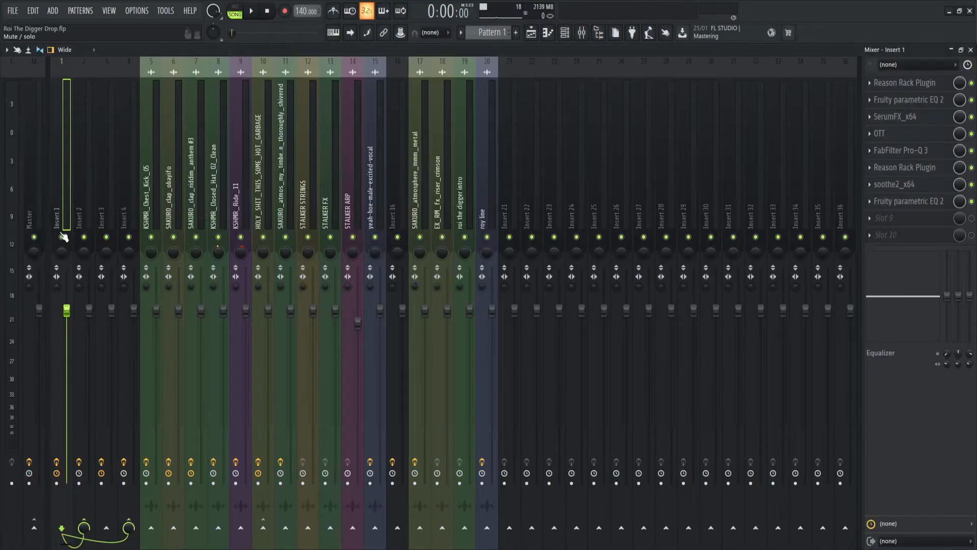
right_click(62, 236)
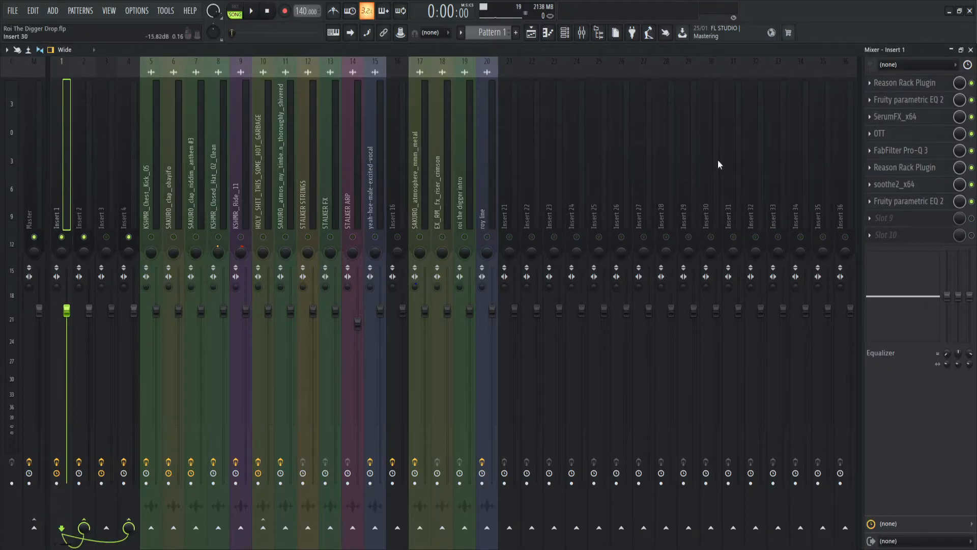
click(972, 100)
click(971, 151)
click(971, 168)
click(972, 184)
click(971, 201)
- Place the playlist playhead at bar 18, where the drop's repeated Filter A Freq automation clips begin
click(531, 33)
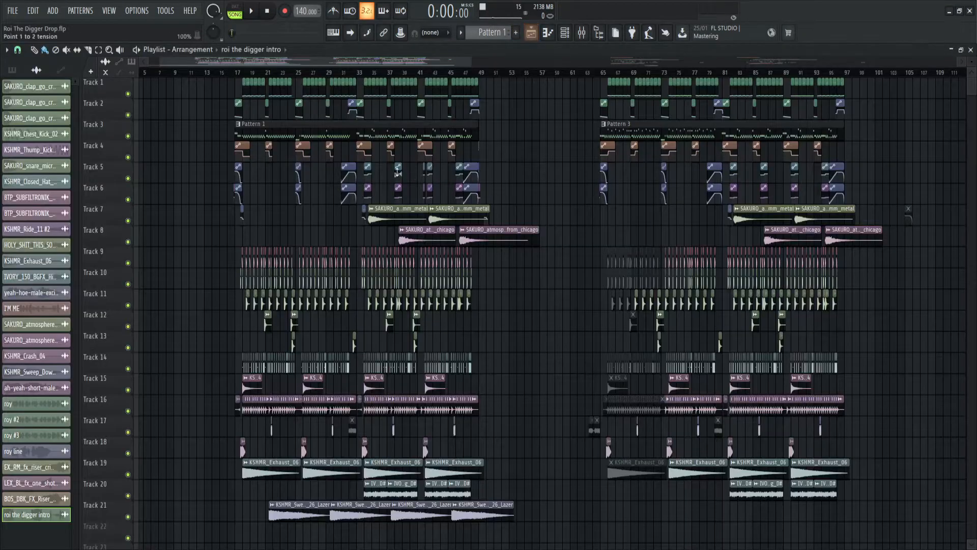
scroll(242, 78, up, 6)
click(242, 78)
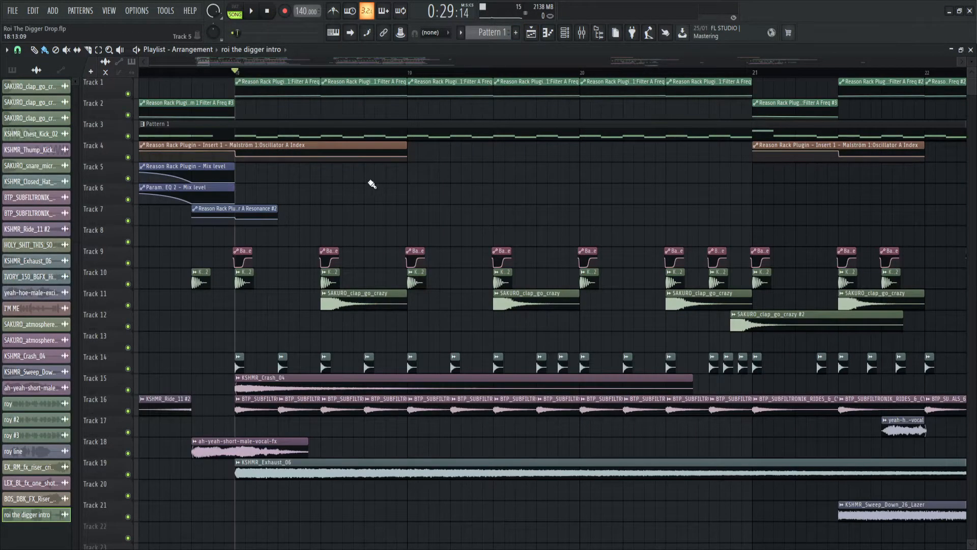
scroll(372, 185, down, 5)
scroll(374, 184, up, 4)
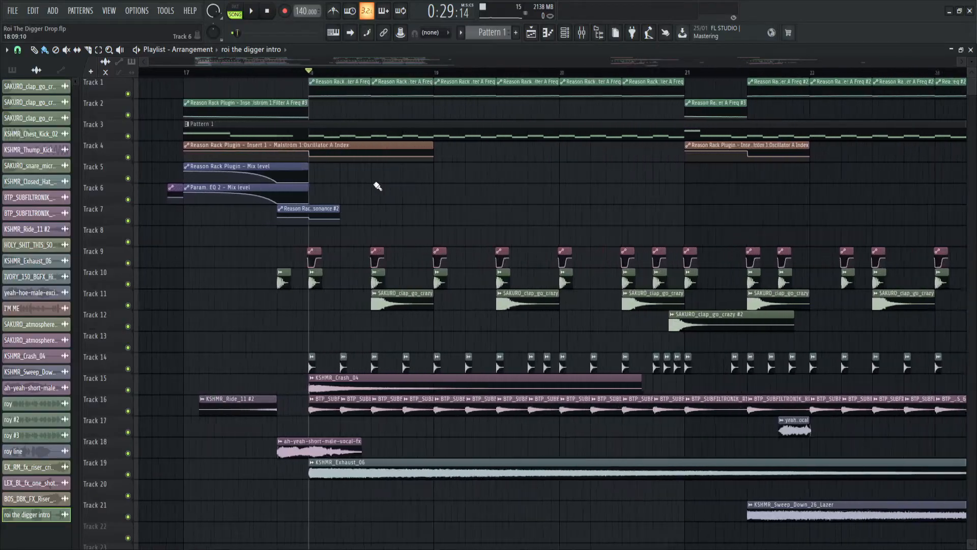
- Open the first Reason Rack Plugin on Insert 1 and examine Malström's oscillator A, Mod A and Mod B settings
click(582, 34)
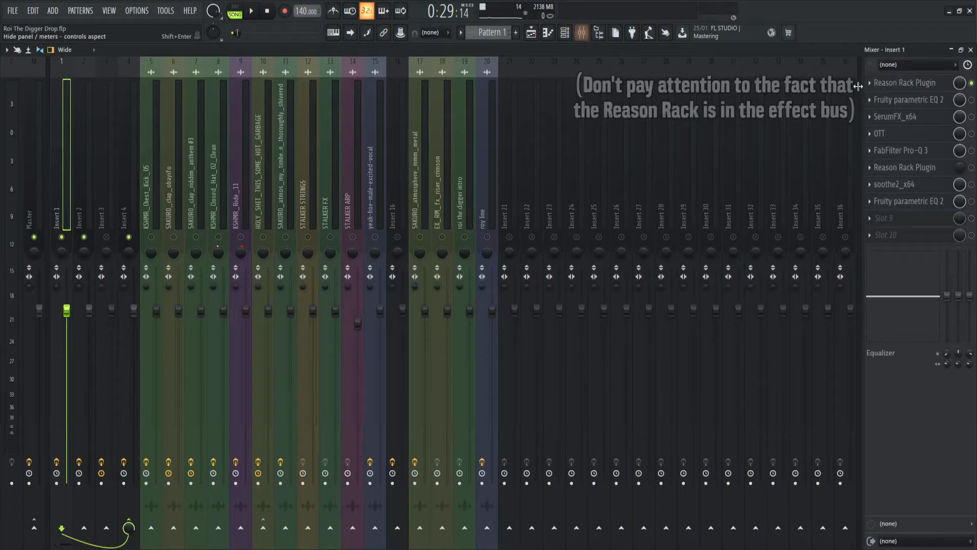
click(901, 83)
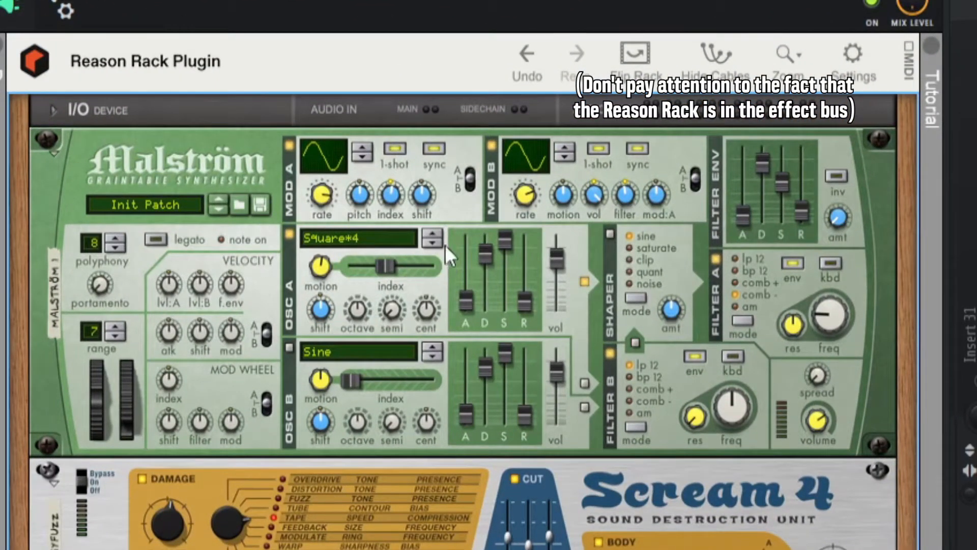
mouse_move(321, 265)
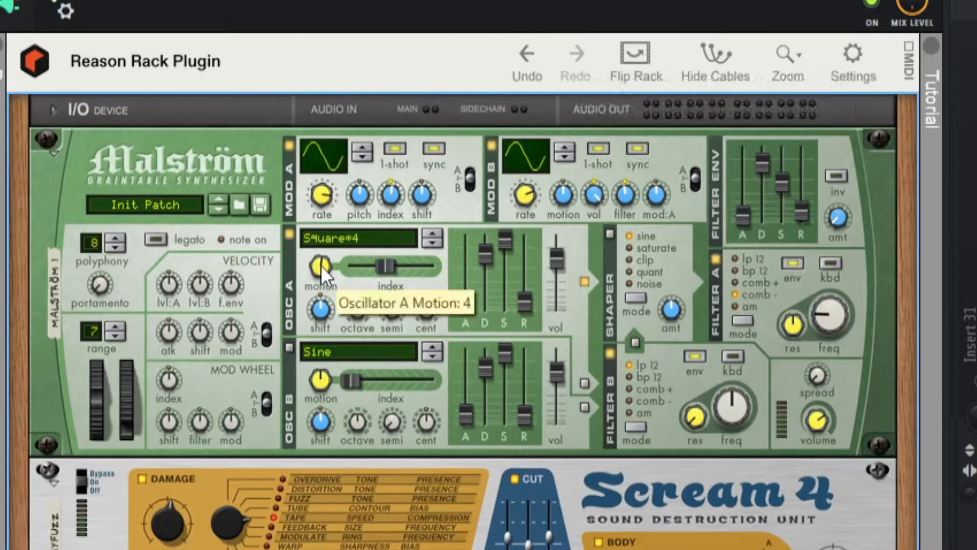
mouse_move(382, 267)
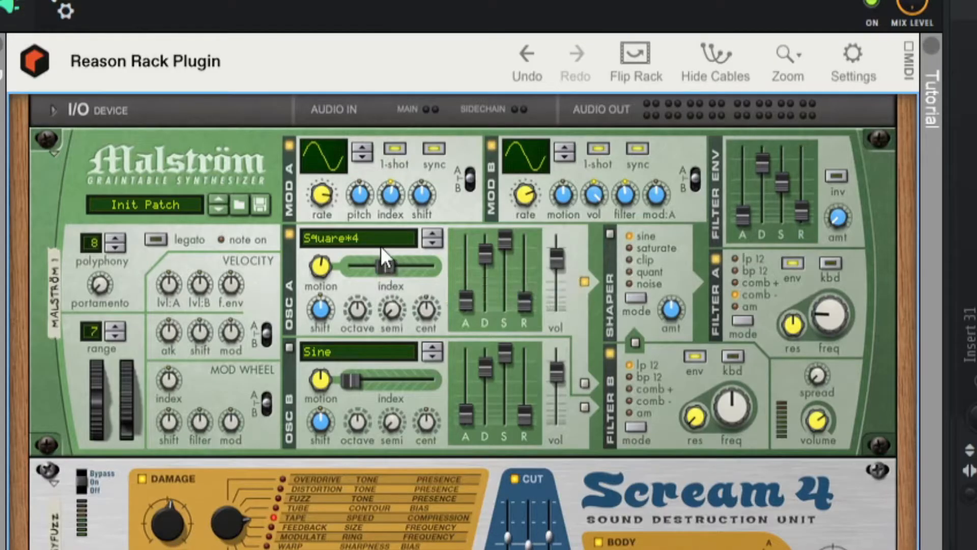
click(395, 192)
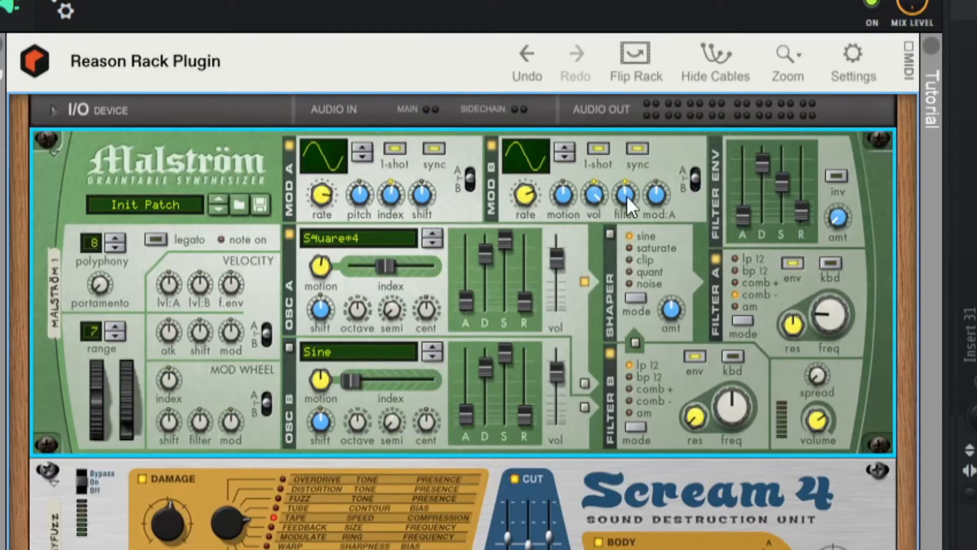
mouse_move(627, 195)
mouse_move(527, 197)
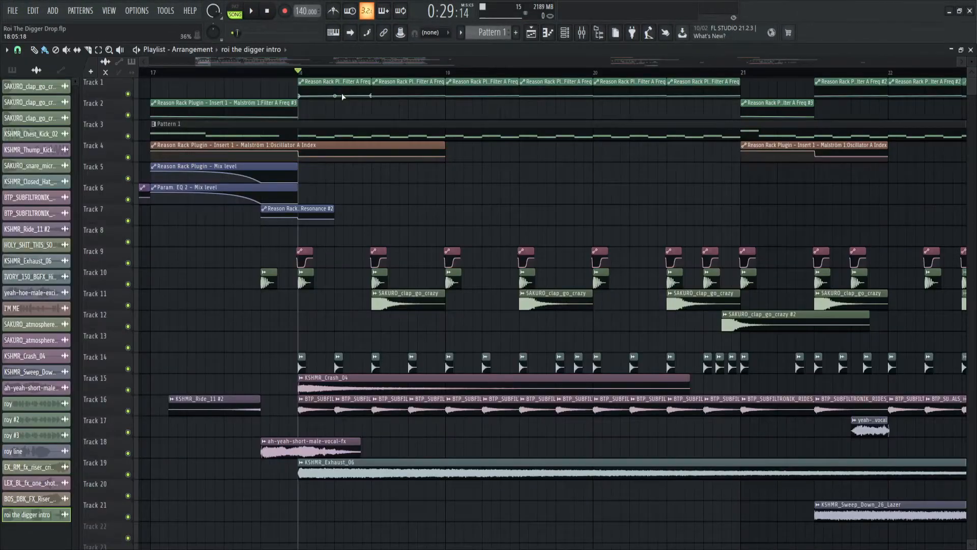
- Examine the shape of the Malström Filter A Freq automation clips on Tracks 1 and 2 in the playlist
scroll(342, 97, up, 5)
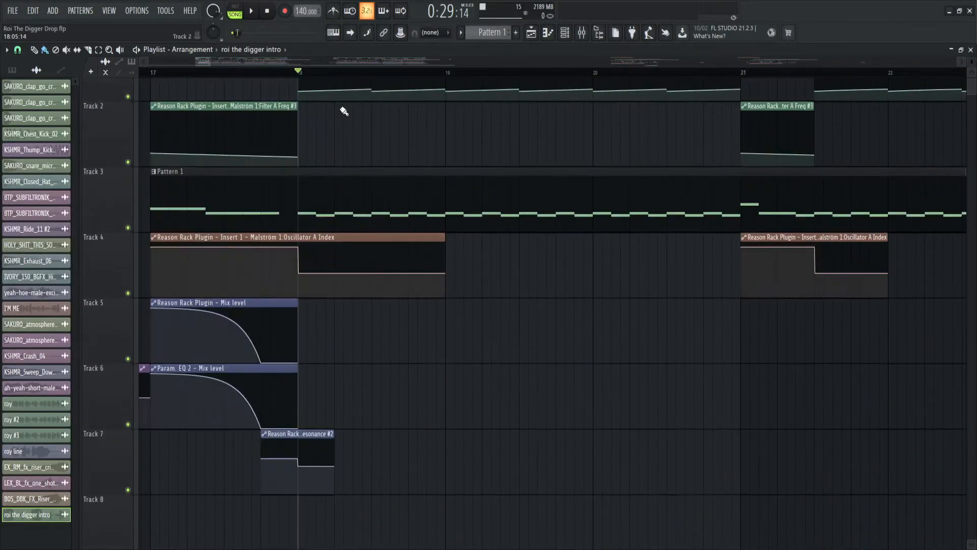
scroll(337, 126, up, 2)
scroll(343, 178, down, 4)
scroll(333, 178, up, 5)
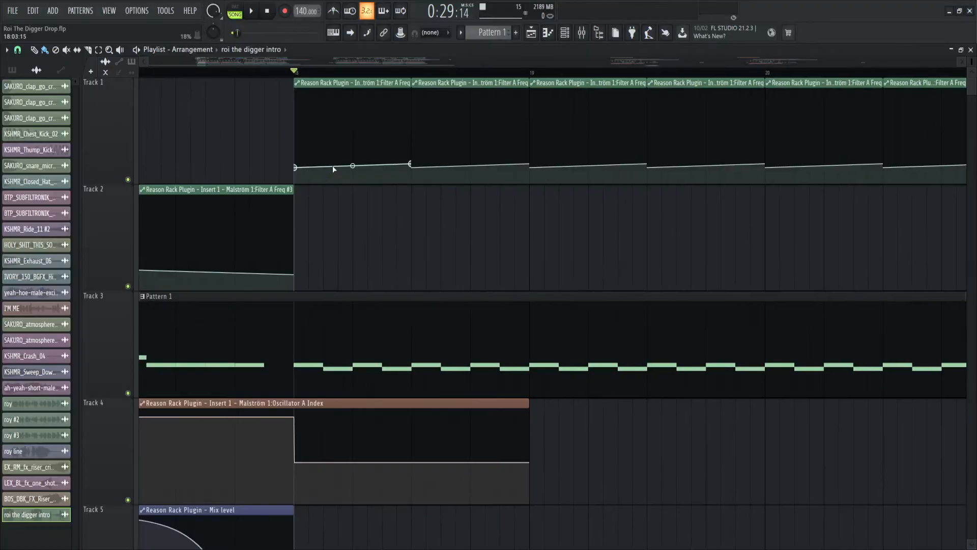
scroll(332, 166, down, 2)
- Examine Malström's Filter A settings and the Scream 4 damage, parameter and body settings in Insert 1's Reason Rack Plugin
click(582, 32)
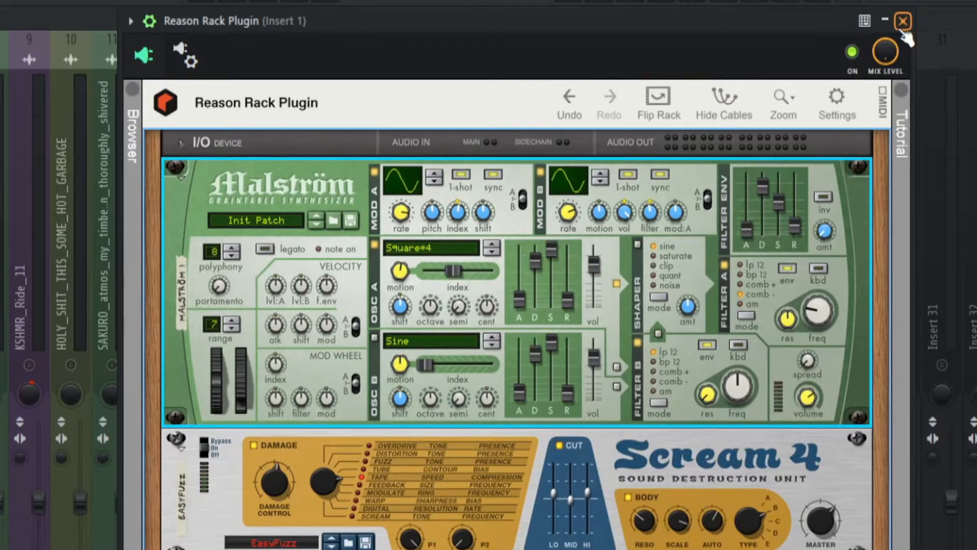
mouse_move(787, 318)
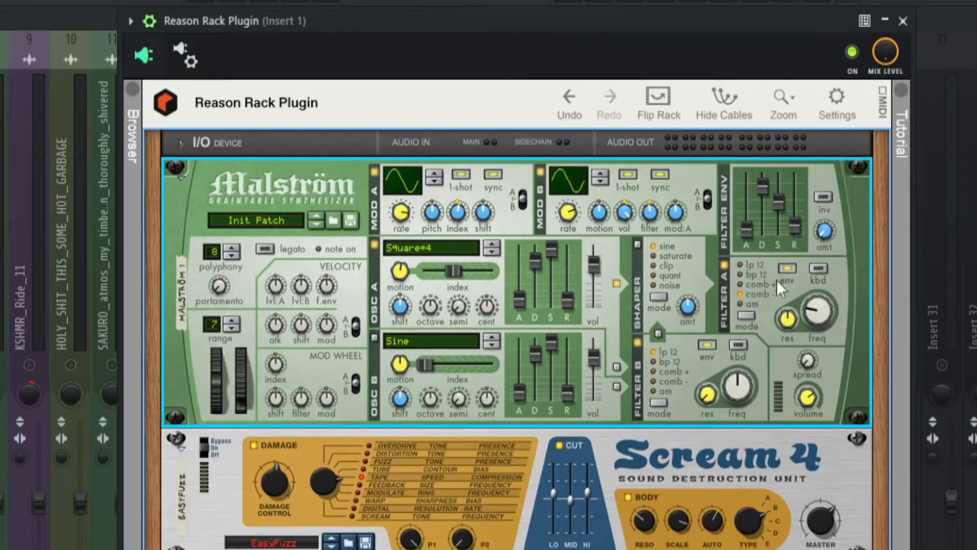
click(381, 439)
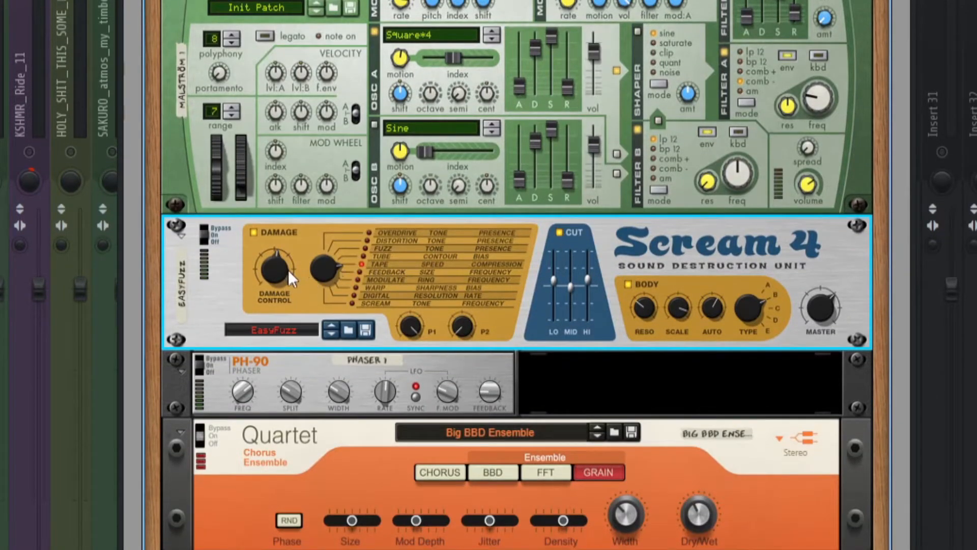
mouse_move(407, 326)
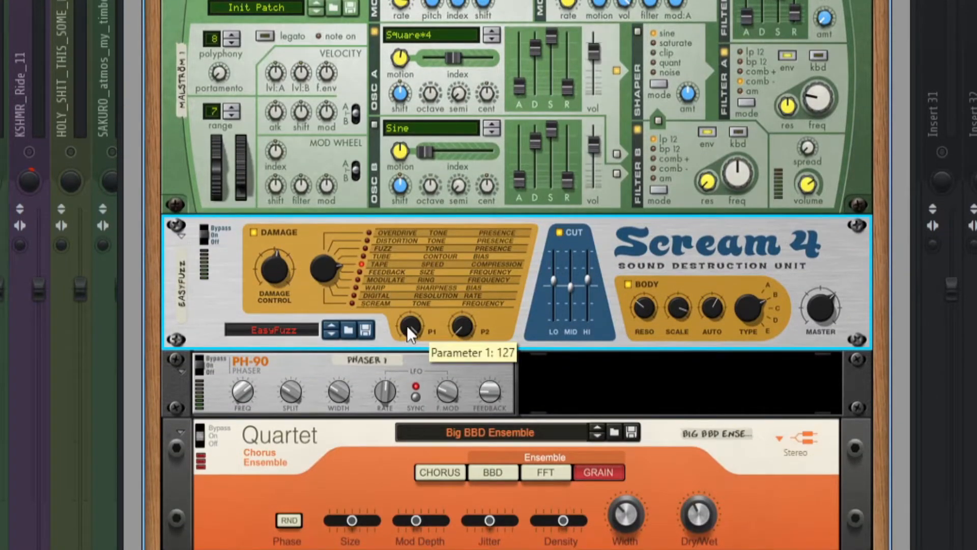
mouse_move(458, 324)
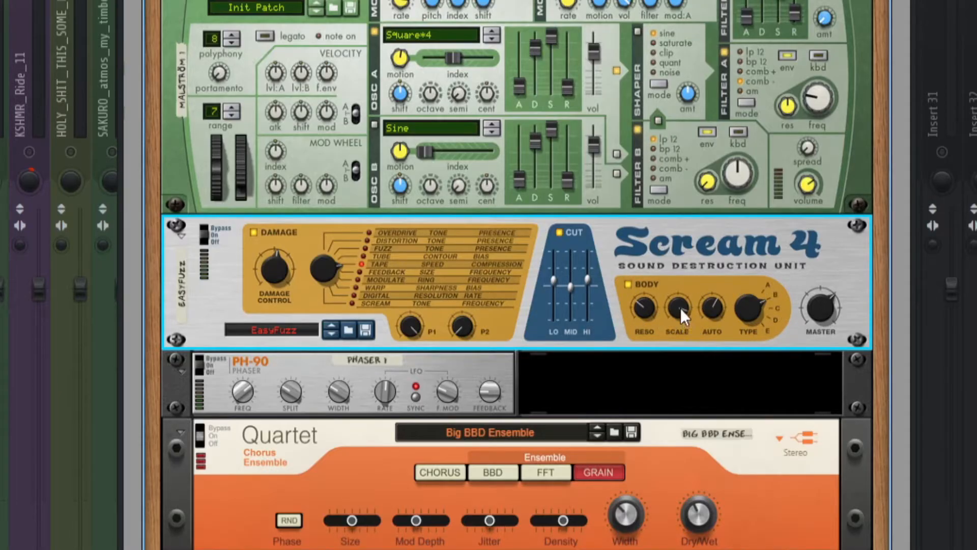
mouse_move(680, 308)
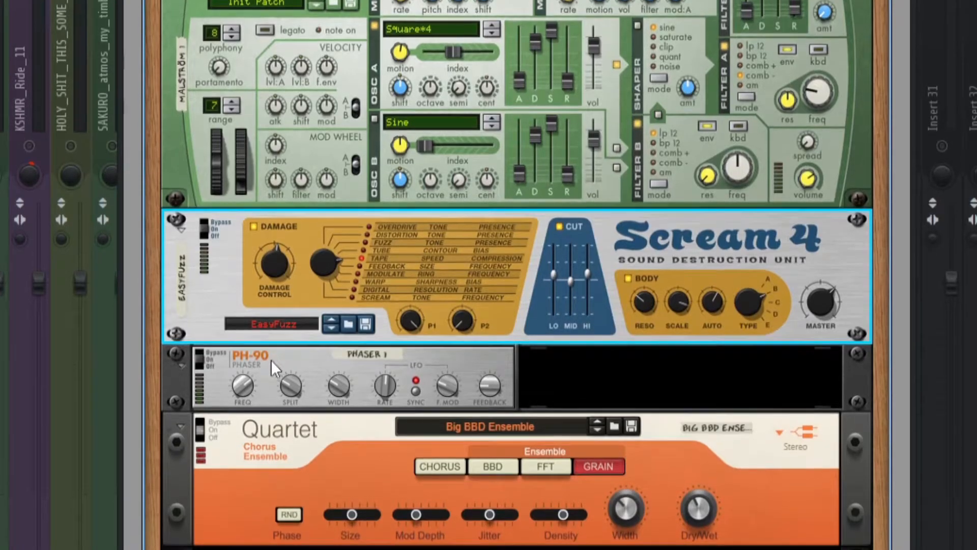
- Examine the PH-90 Phaser's feedback and frequency modulation and the Quartet Chorus Ensemble's Grain settings, including Dry/Wet
click(190, 363)
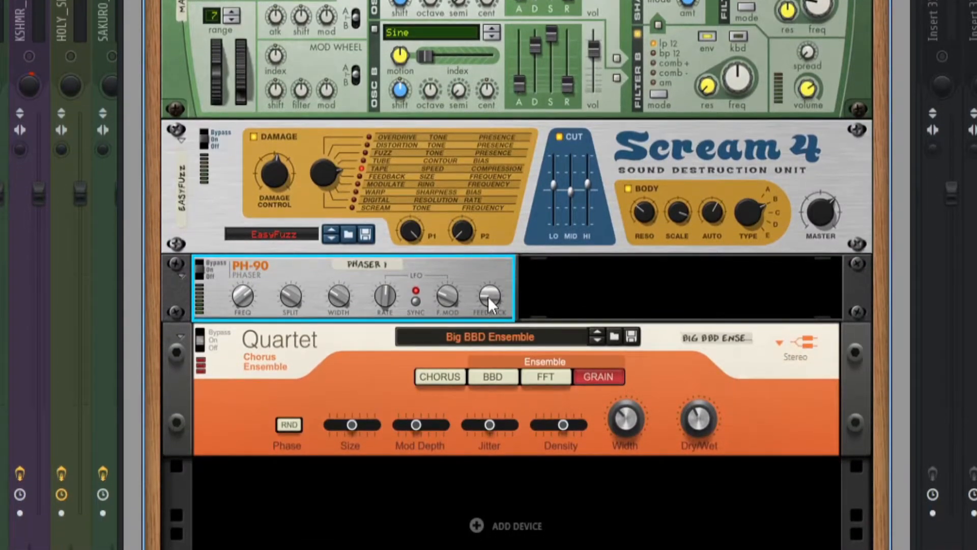
mouse_move(488, 297)
mouse_move(438, 295)
click(727, 355)
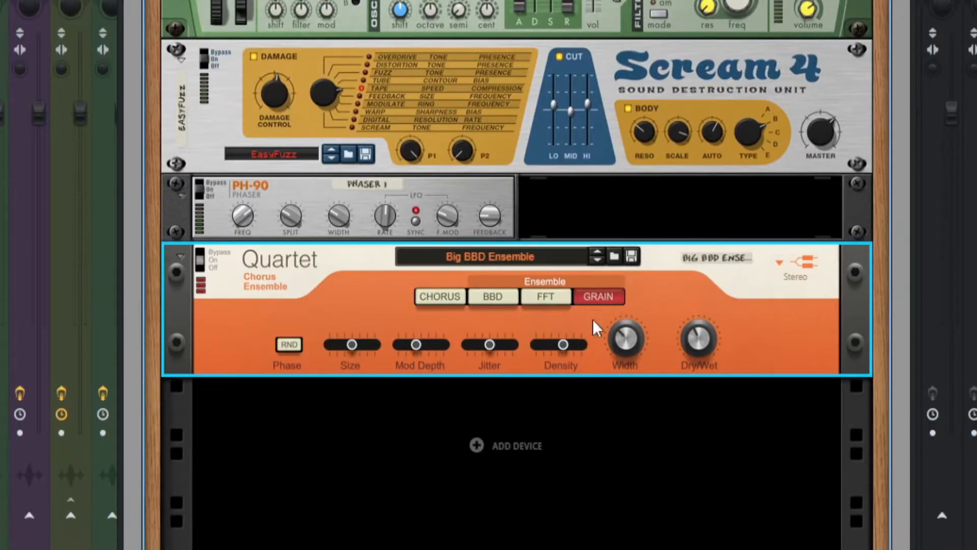
mouse_move(702, 339)
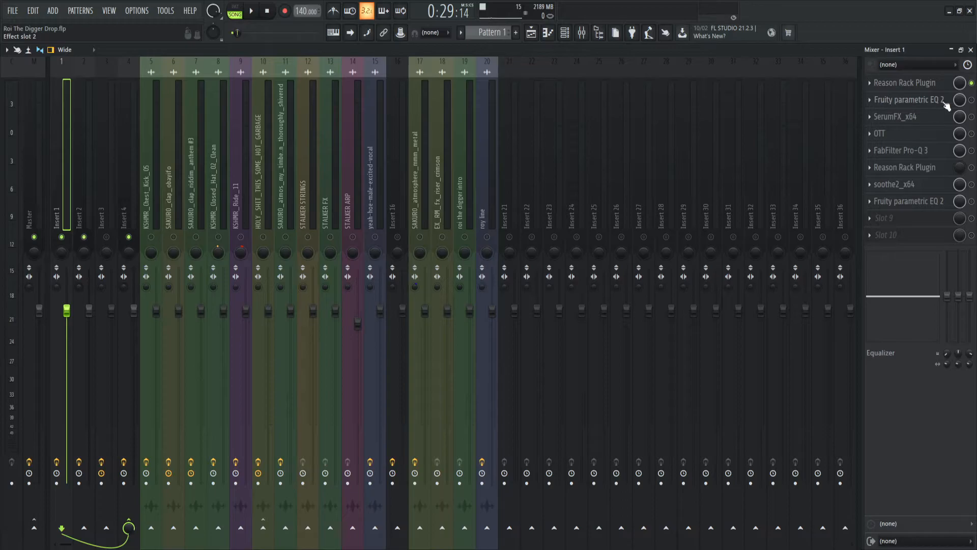
- Inspect SerumFX's Dimension size and mix, plus the filter curve of the first Fruity parametric EQ 2 on Insert 1
click(915, 120)
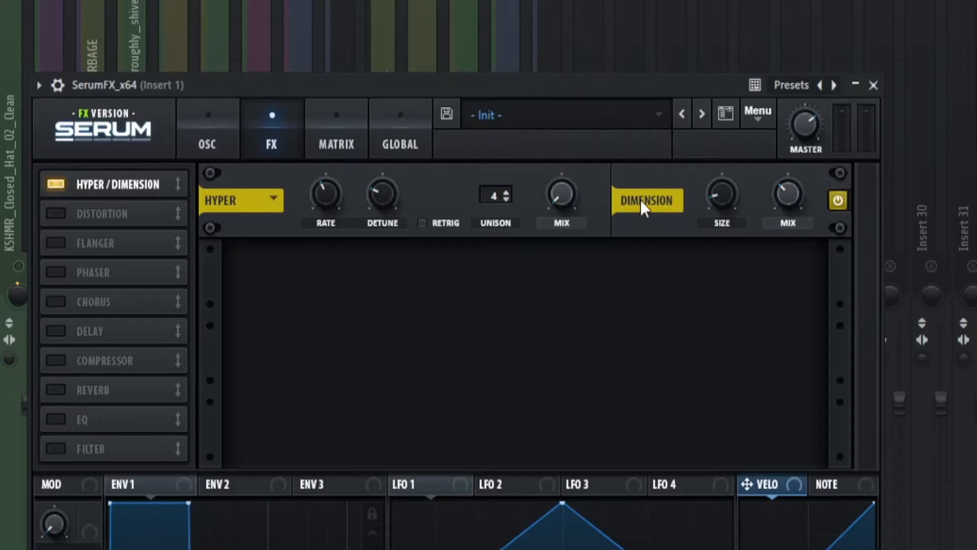
mouse_move(724, 196)
mouse_move(783, 194)
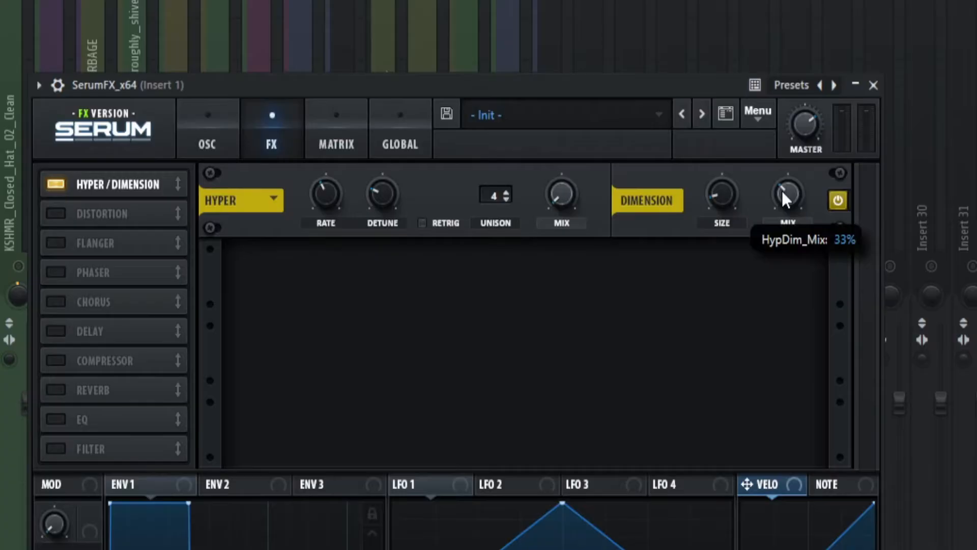
click(873, 85)
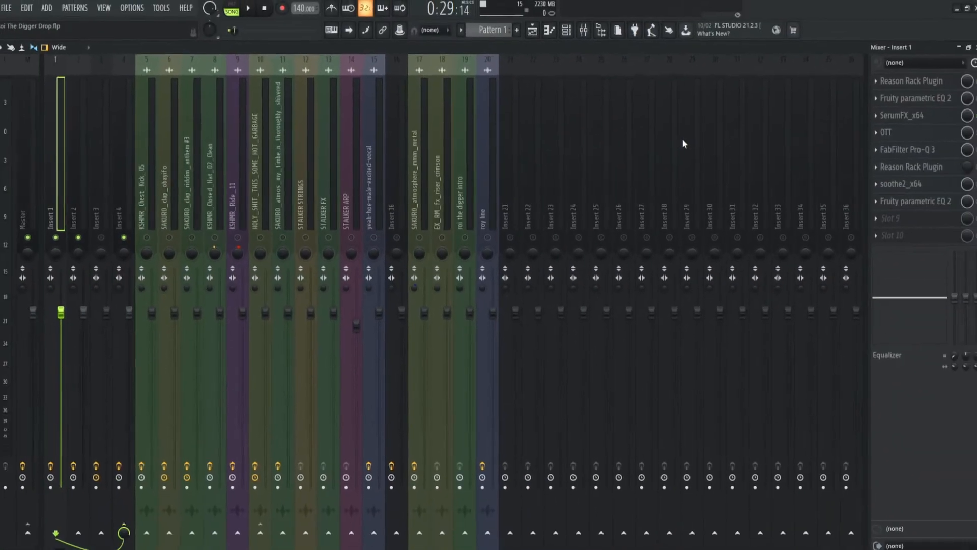
click(909, 100)
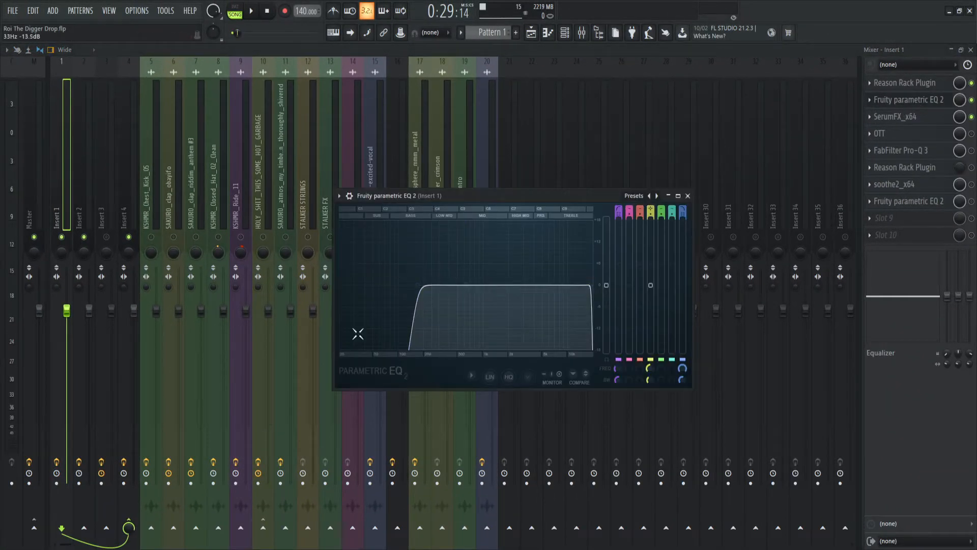
click(689, 196)
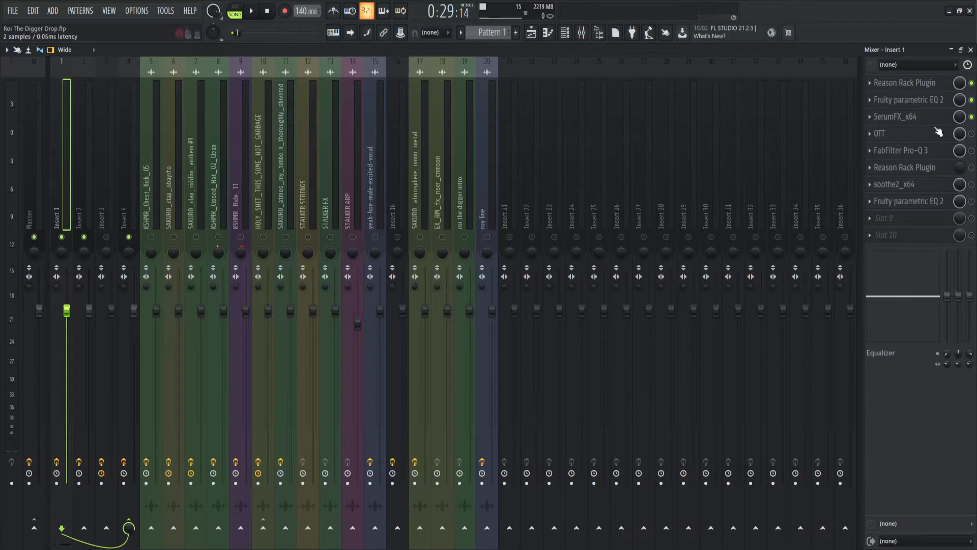
- Enable OTT on Insert 1, play the drop from bar 18, and examine its depth, time and gain settings
click(532, 34)
key(space)
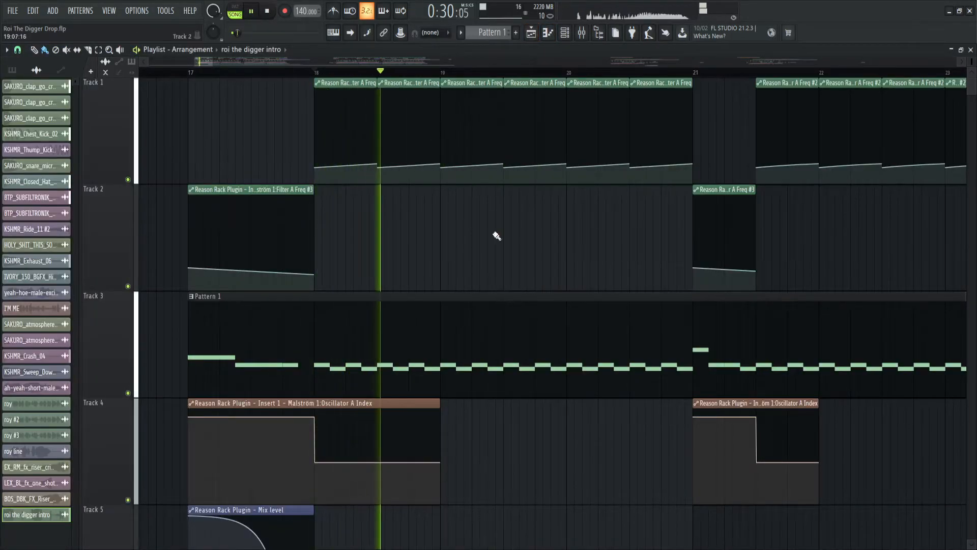
key(space)
key(F9)
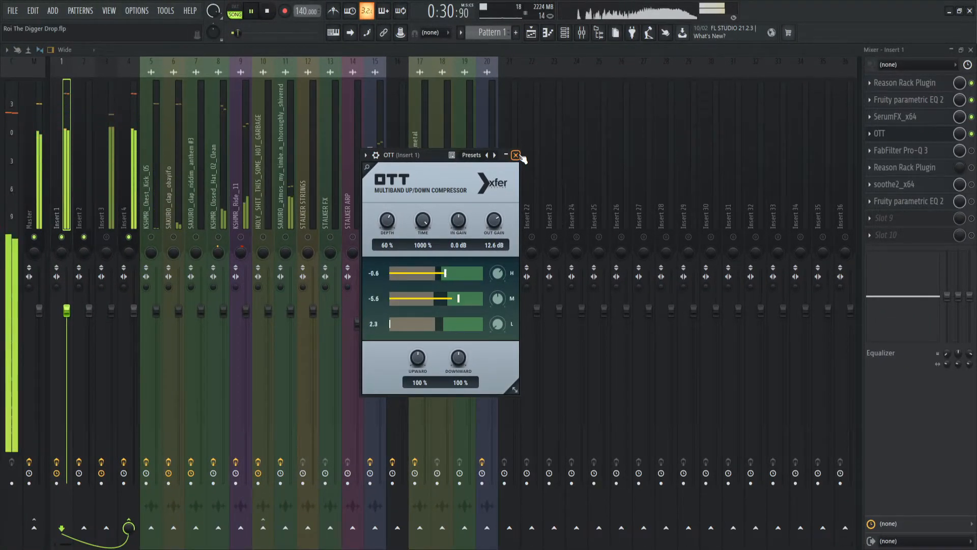
key(space)
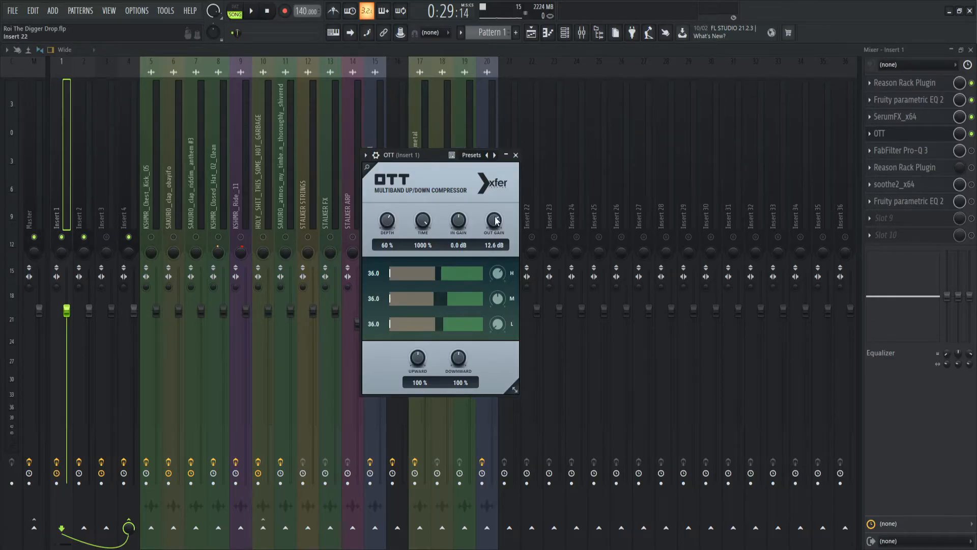
drag(425, 155, 446, 127)
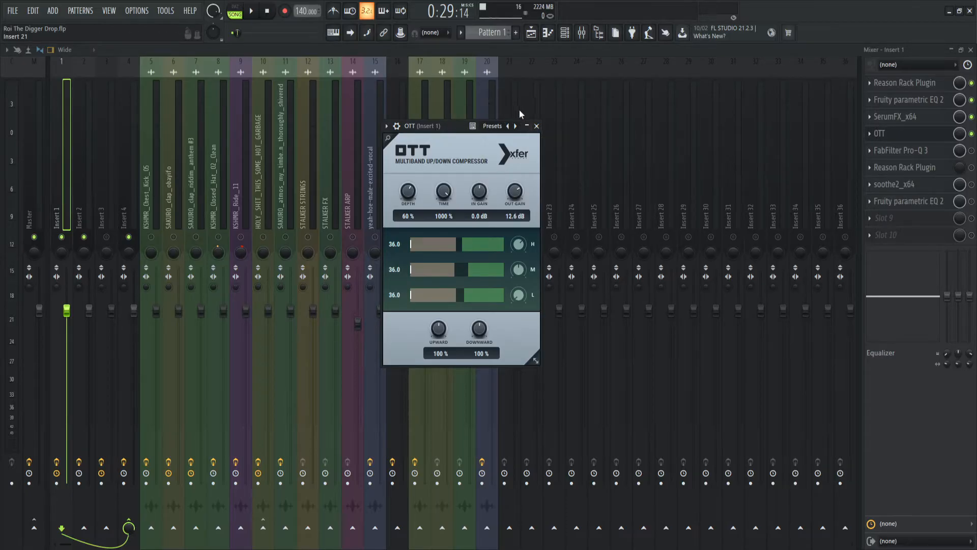
- Enable FabFilter Pro-Q 3 on Insert 1 and audition its 24 dB/oct side low-cut band in solo during playback
click(886, 133)
click(917, 155)
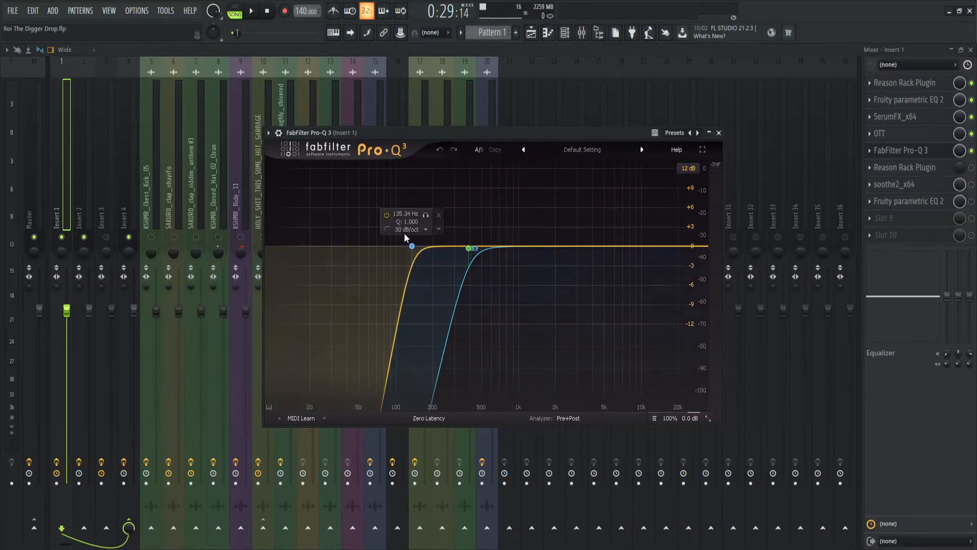
click(468, 248)
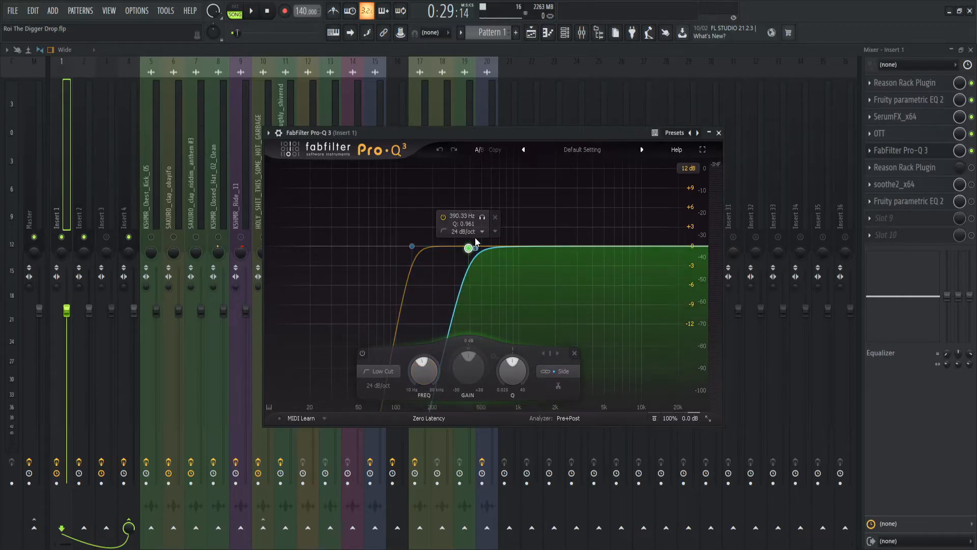
key(space)
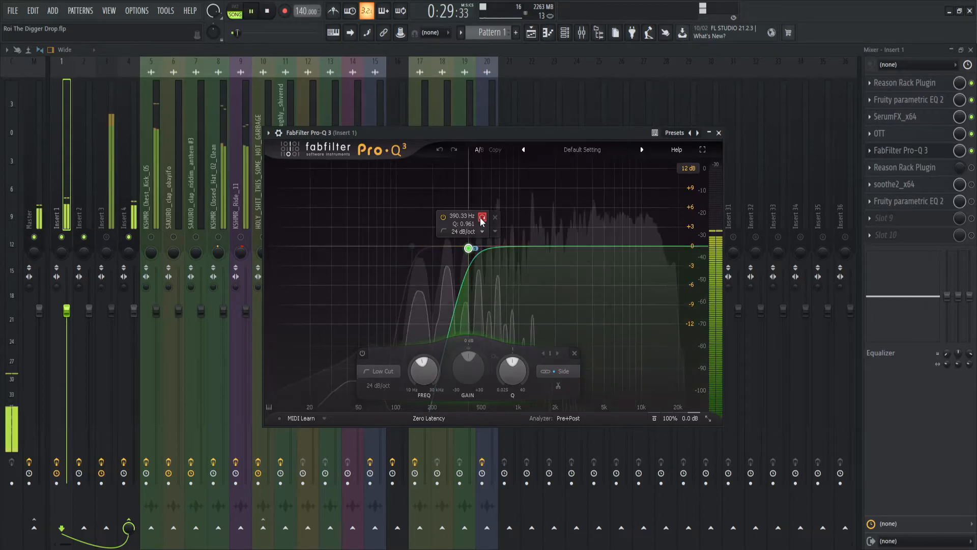
click(482, 218)
key(space)
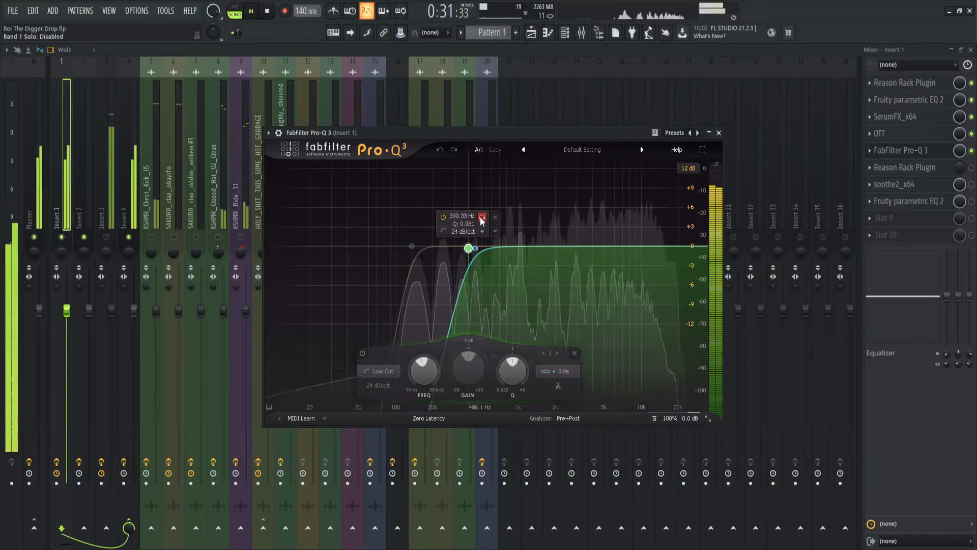
click(713, 133)
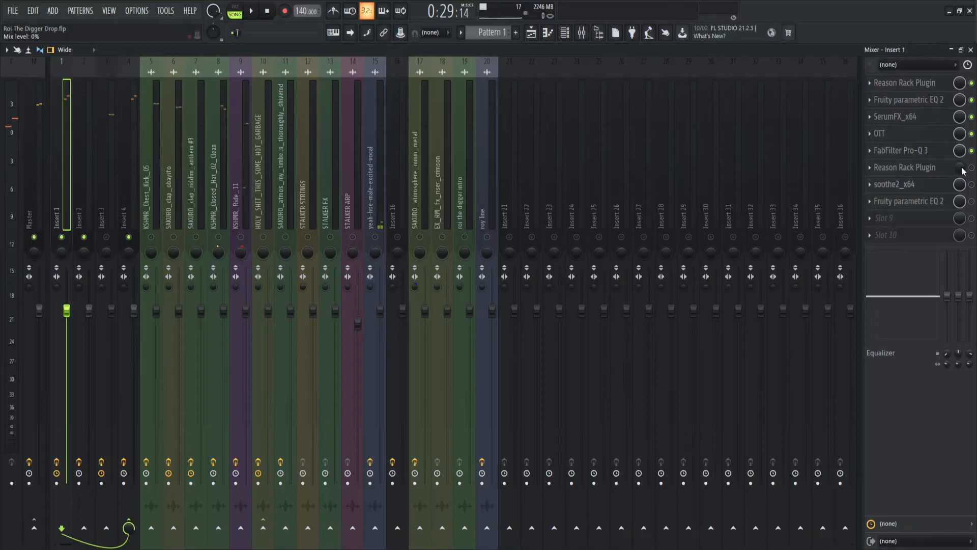
- Enable Insert 1's second Reason Rack Plugin with Audiomatic and play its mix level automation on Track 5 from bar 17
click(911, 168)
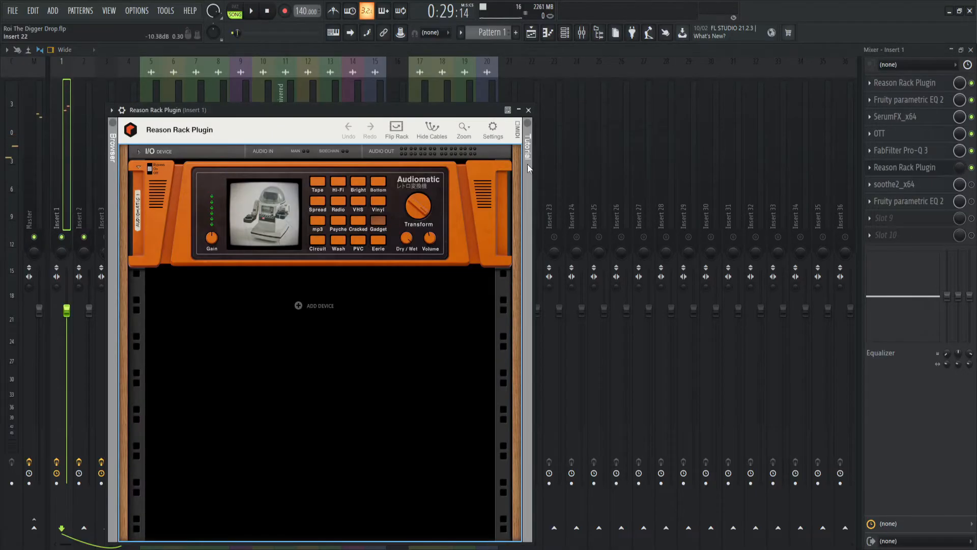
drag(397, 110, 542, 109)
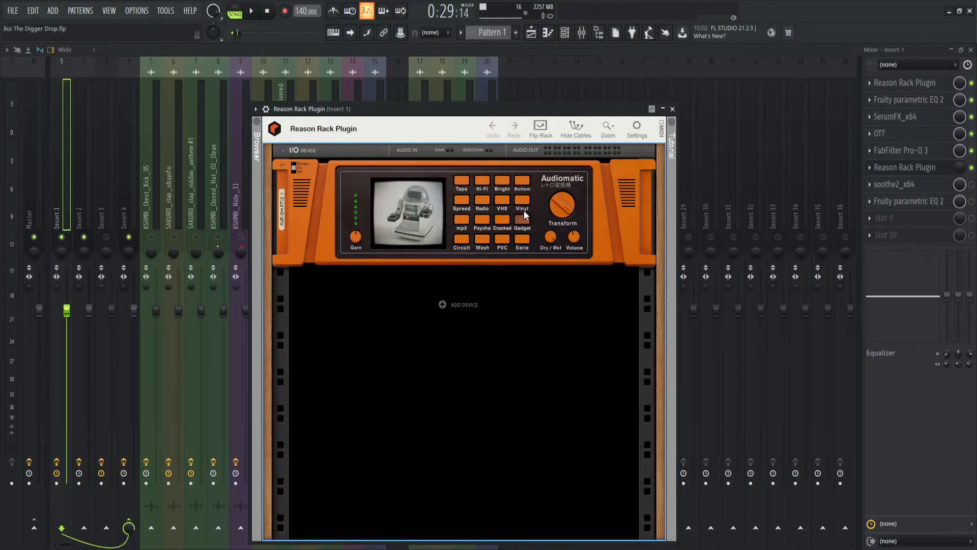
click(531, 32)
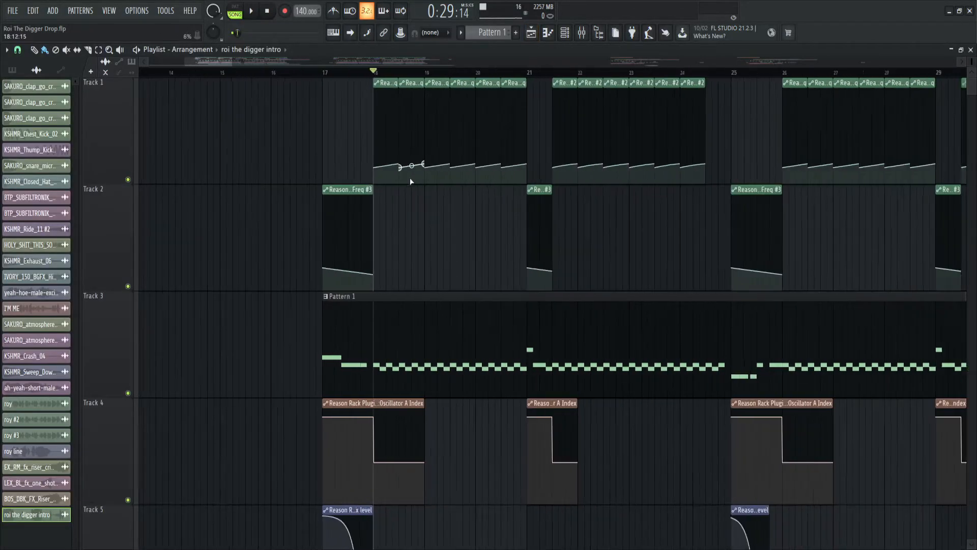
scroll(412, 179, up, 5)
click(254, 73)
scroll(332, 206, down, 4)
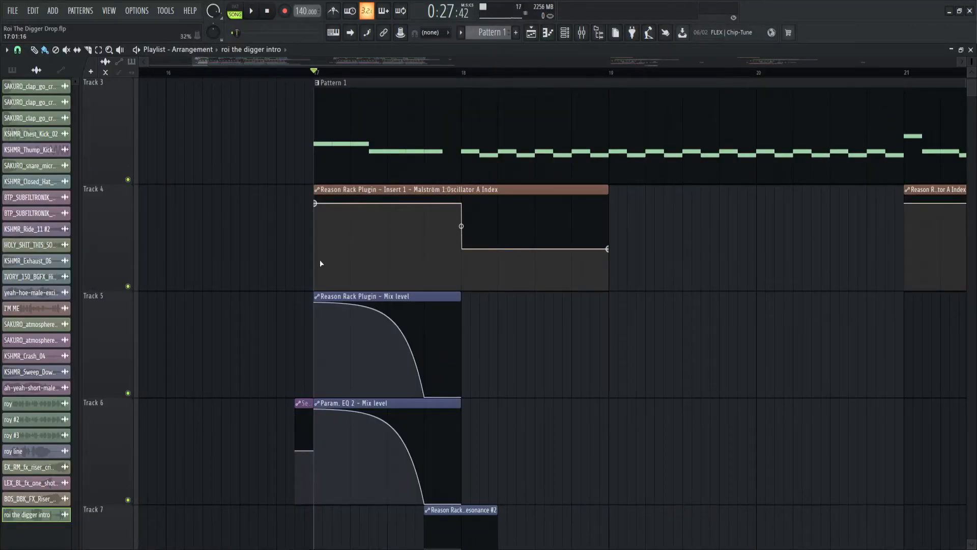
key(space)
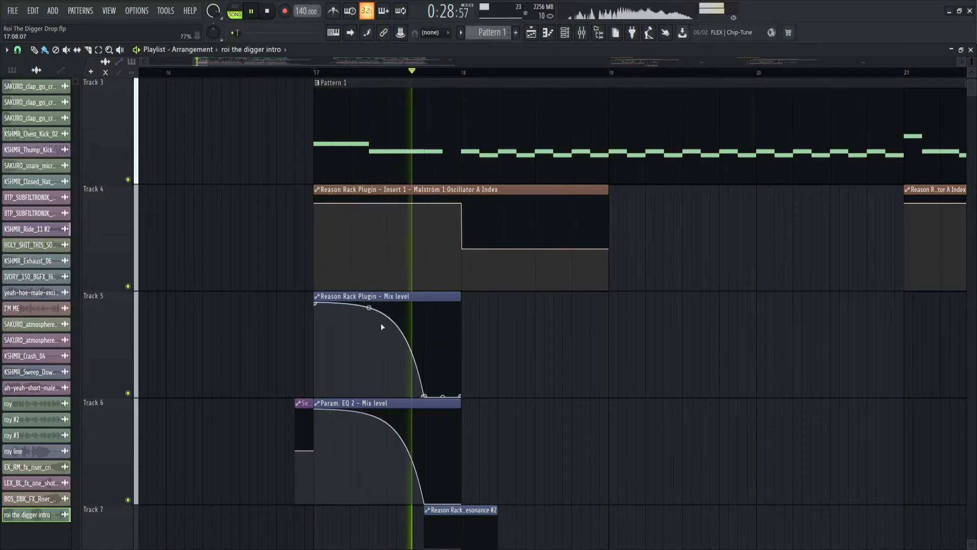
key(space)
click(582, 32)
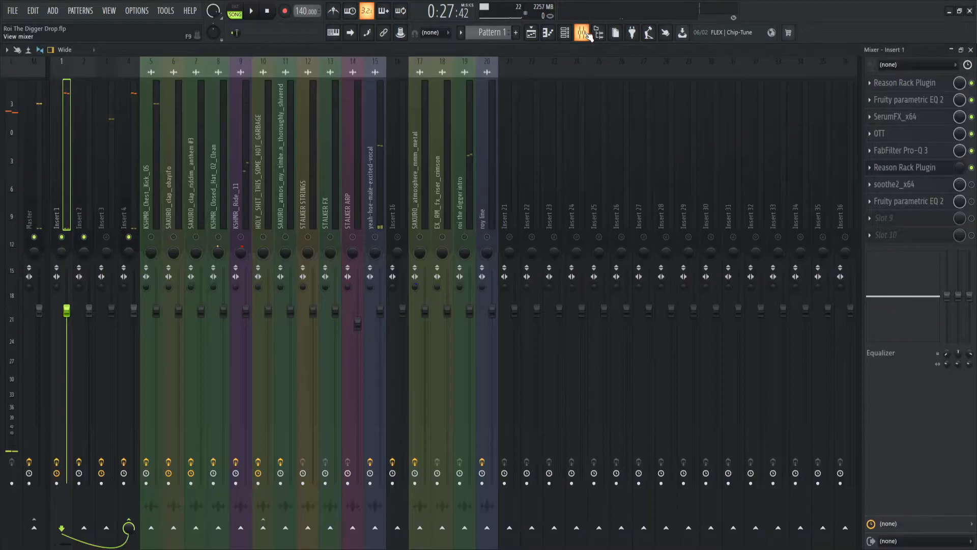
click(905, 167)
click(906, 169)
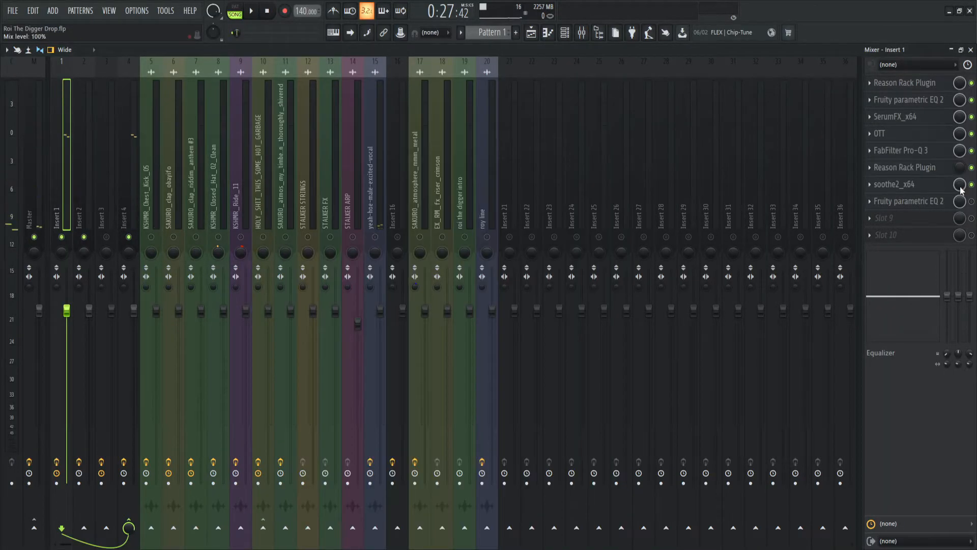
- Enable soothe2 and the last Fruity parametric EQ 2 on Insert 1, examining soothe2's depth and both curves
click(913, 187)
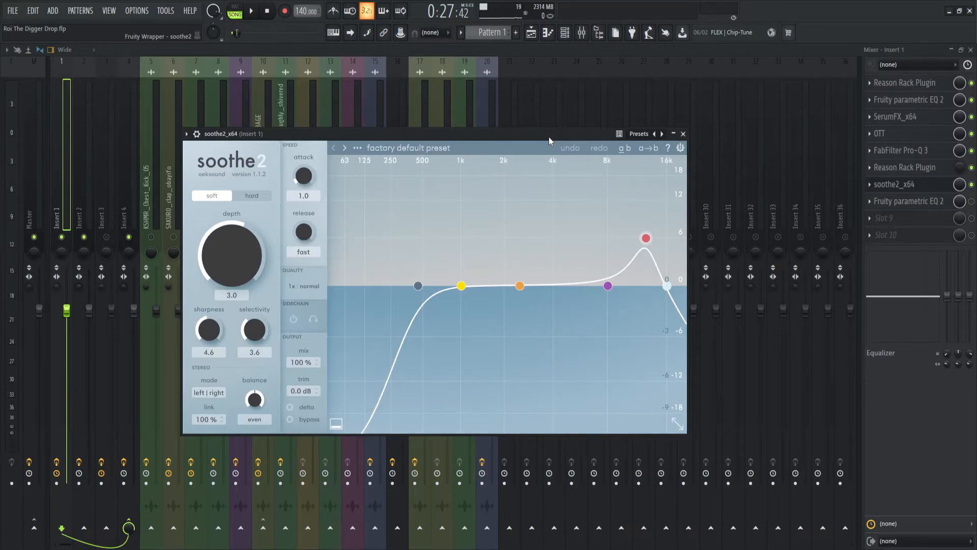
click(907, 185)
click(909, 186)
click(683, 133)
click(909, 201)
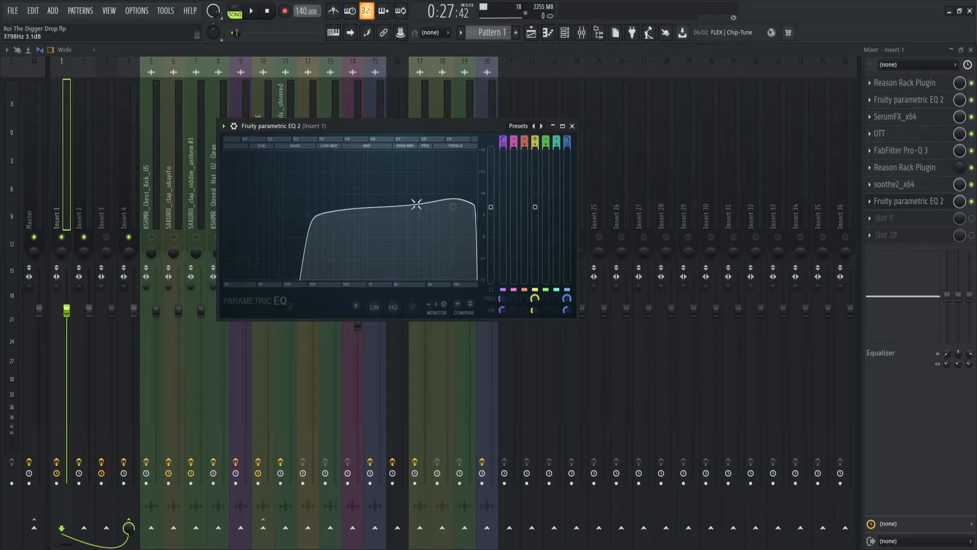
click(572, 126)
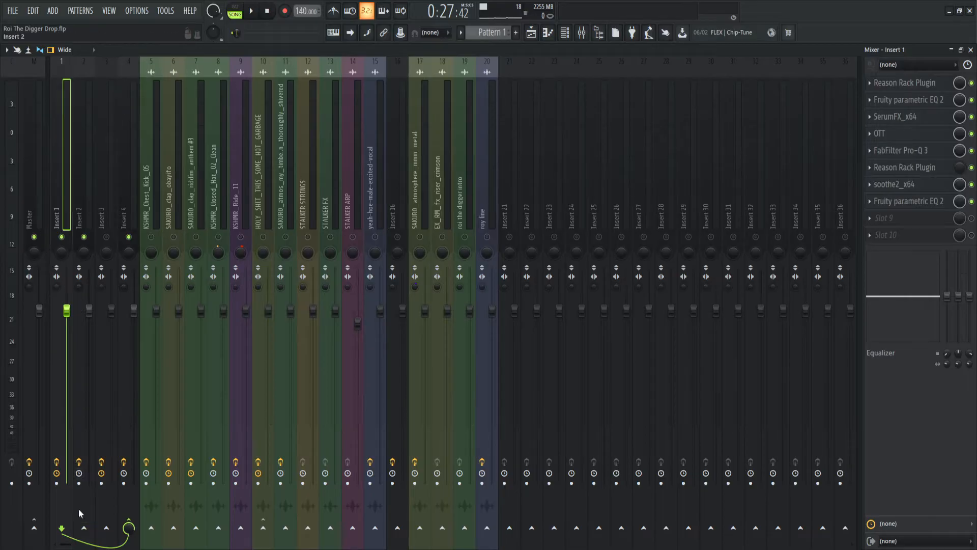
- Check Insert 4's effects and enable a send from Insert 1 to Insert 2
click(130, 209)
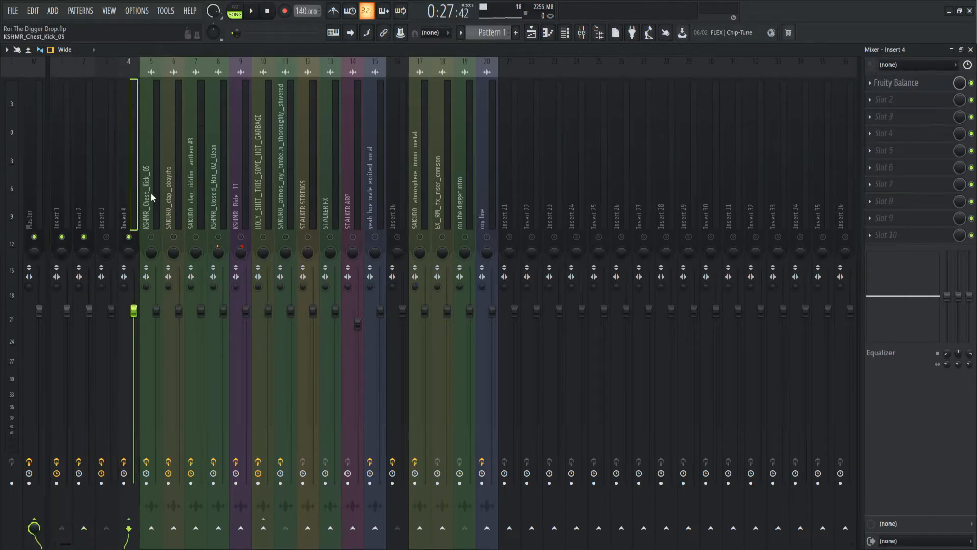
click(60, 168)
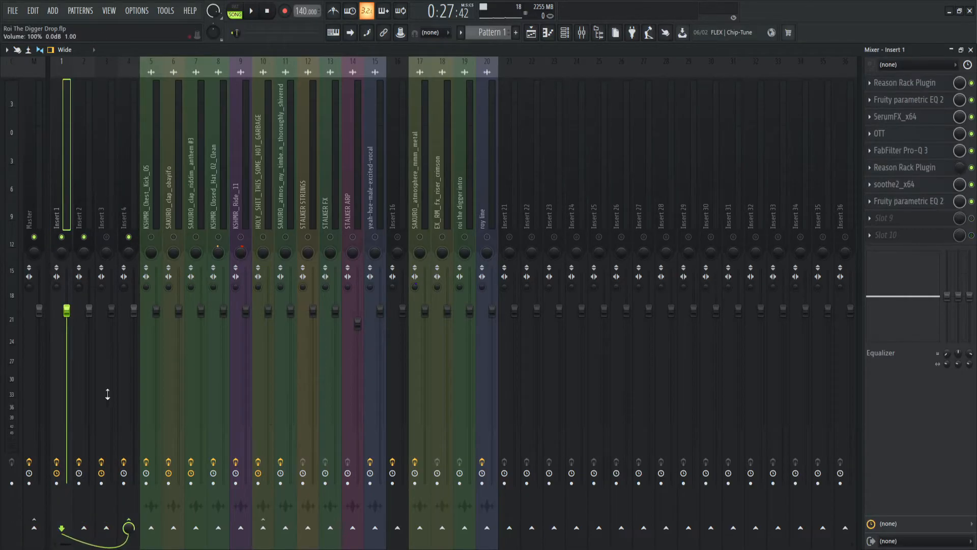
click(85, 529)
- Examine Insert 2's ValhallaVintageVerb mix, decay and damping settings and the filter curve of its Fruity parametric EQ 2
click(85, 211)
drag(426, 164, 521, 155)
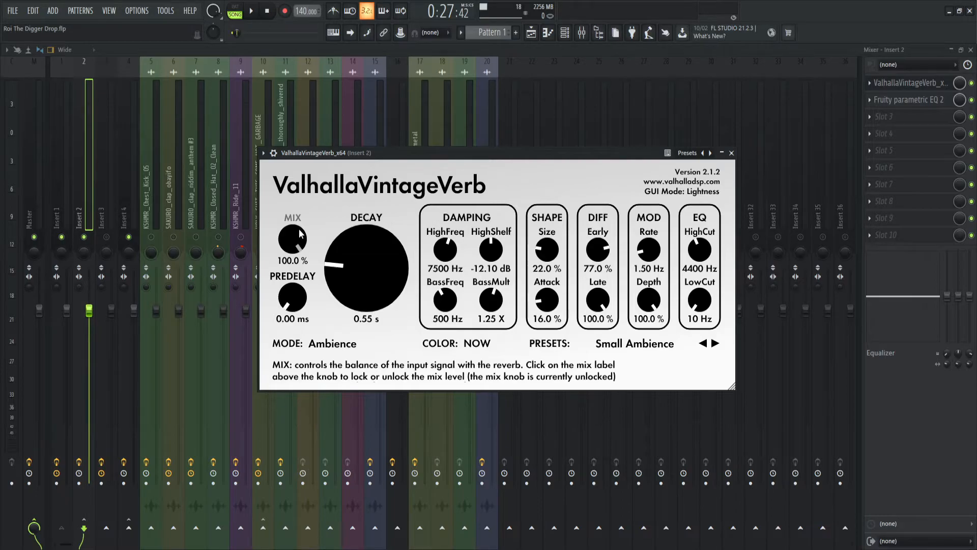
click(731, 154)
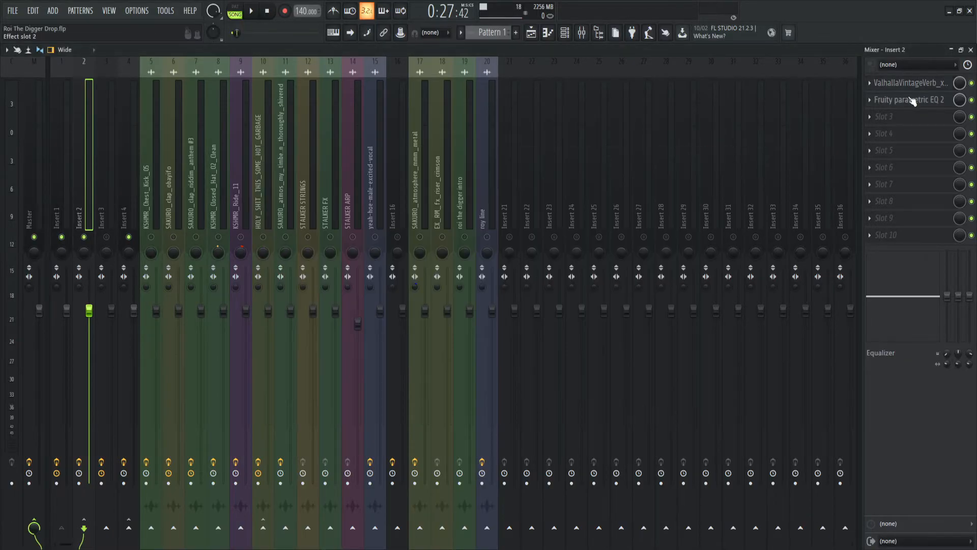
click(912, 99)
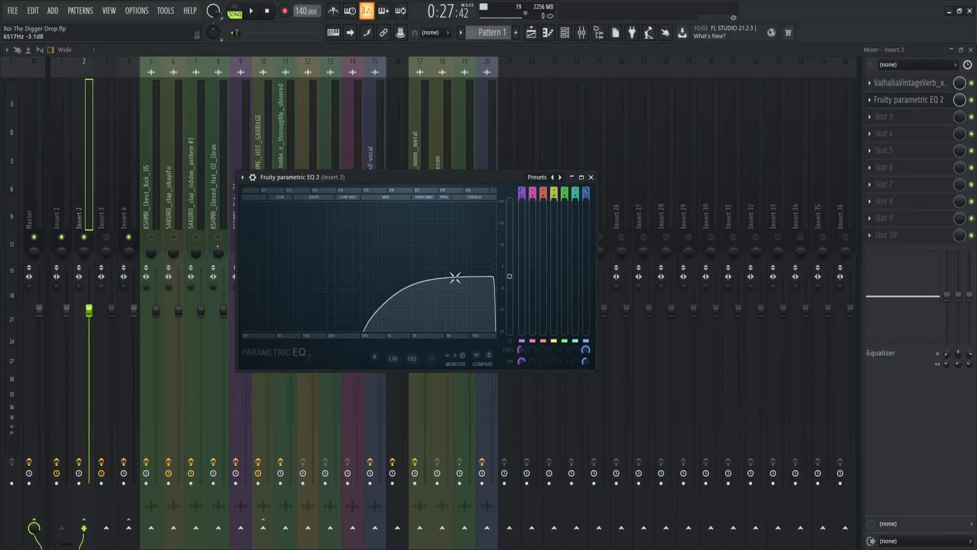
click(591, 177)
- Compare the drop's playback with the send from Insert 1 to Insert 2 disabled and enabled, leaving the send on
click(62, 433)
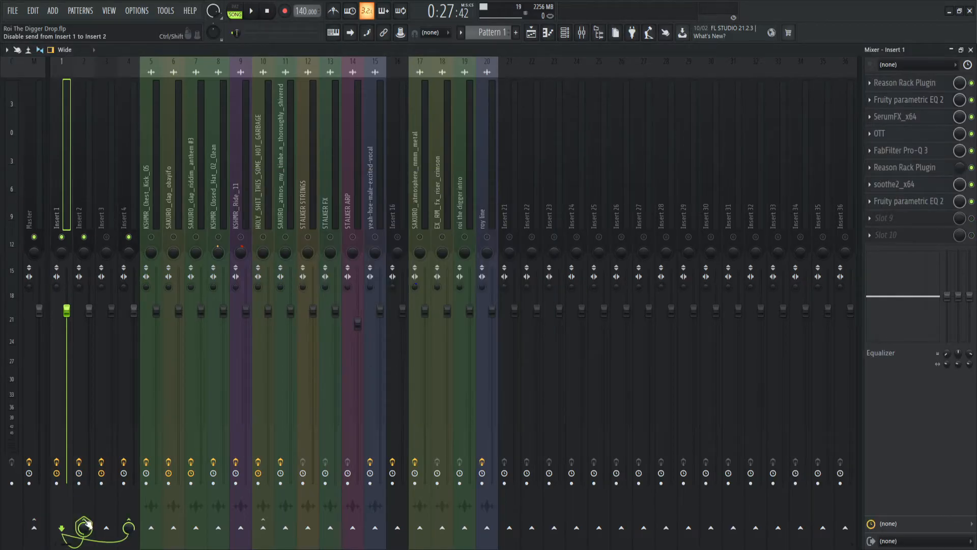
click(84, 524)
key(space)
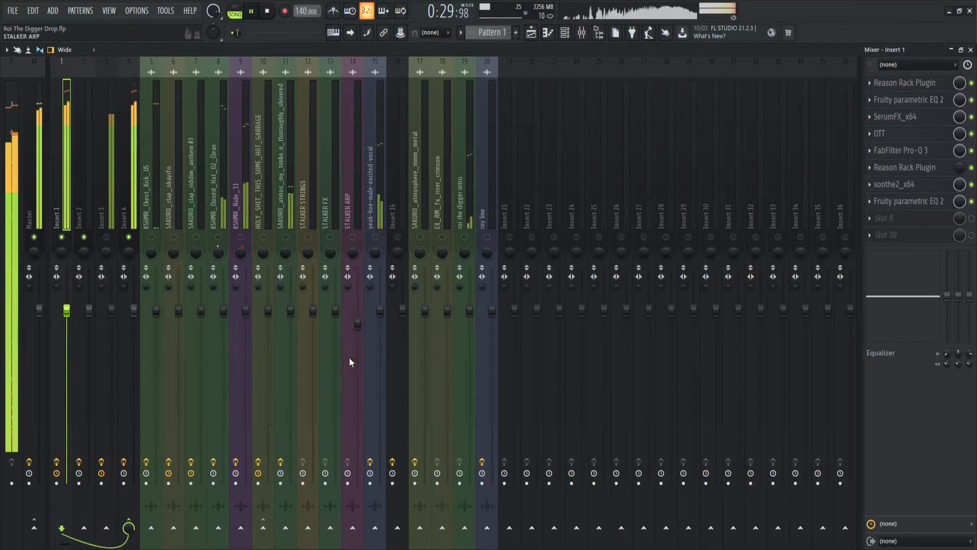
key(space)
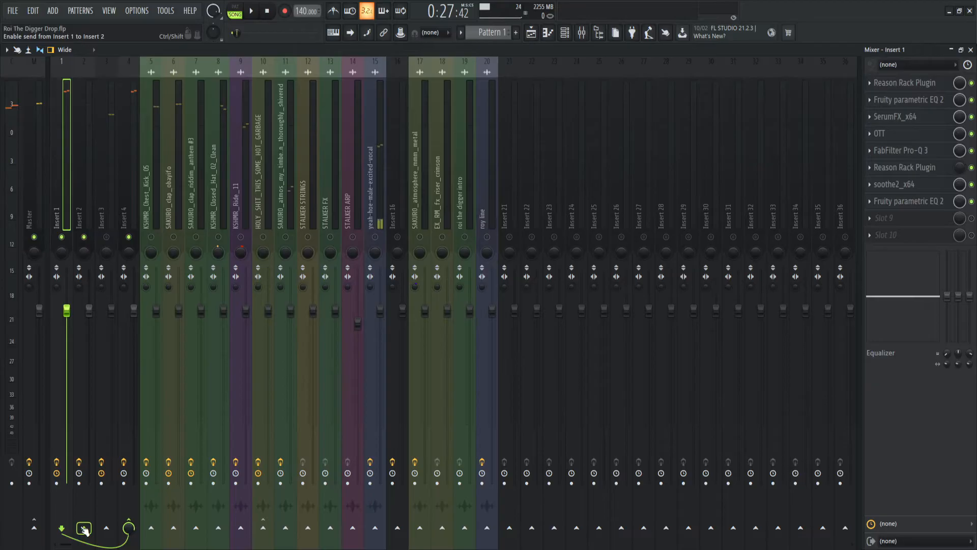
click(82, 530)
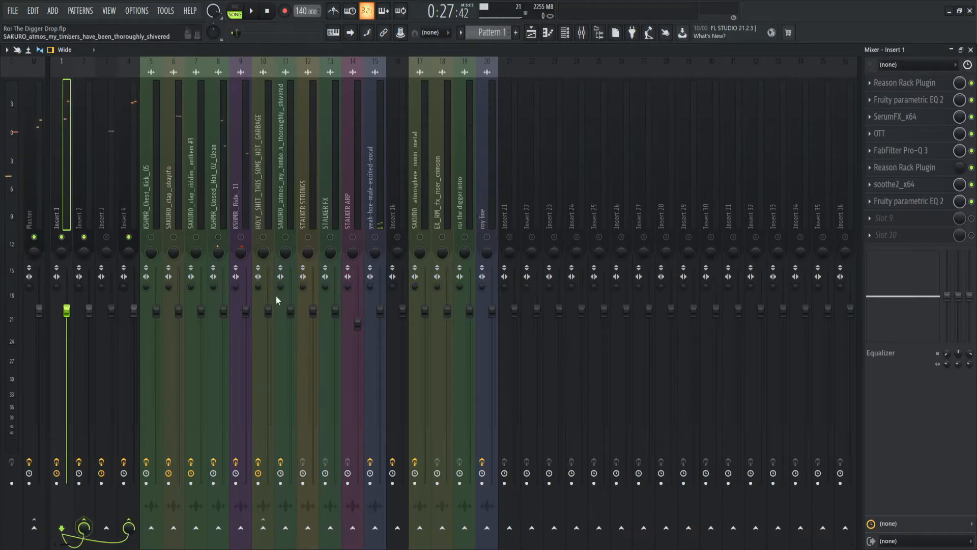
key(space)
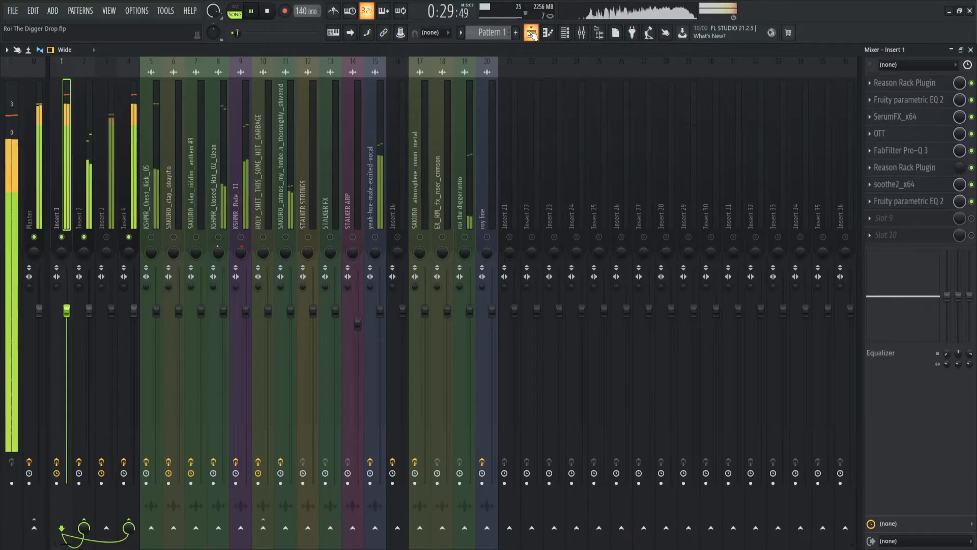
key(space)
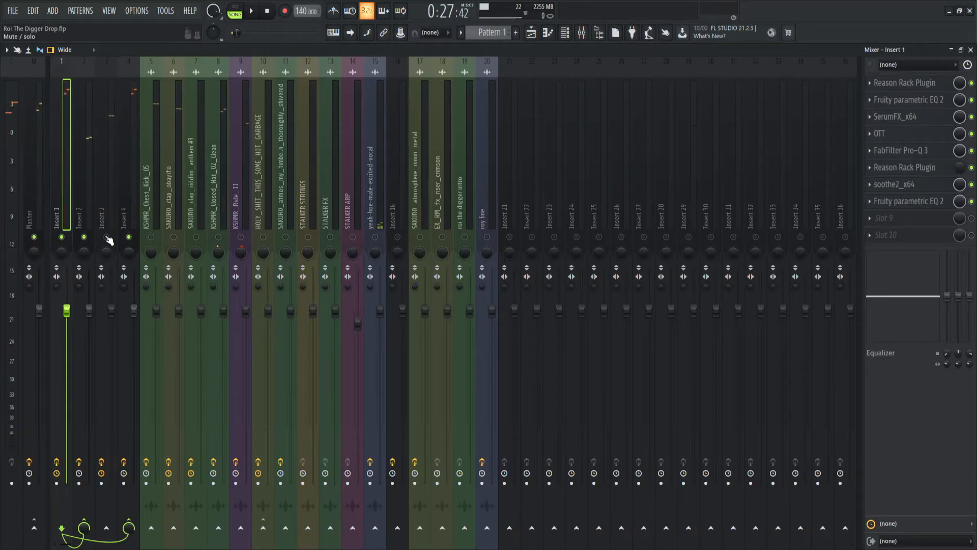
- Survey the playlist arrangement, examining the automation clips, bass patterns and drum tracks across both drops
key(F5)
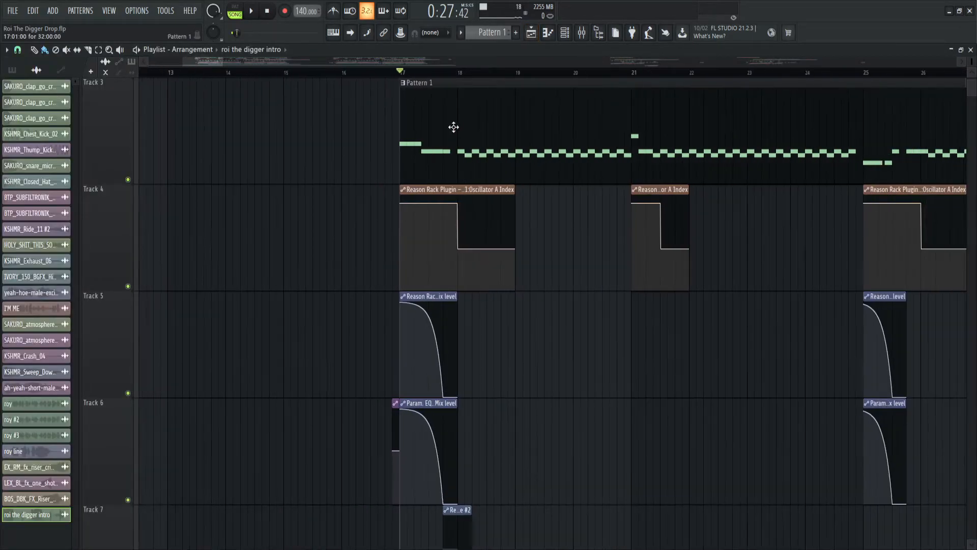
scroll(434, 165, down, 3)
scroll(471, 208, down, 4)
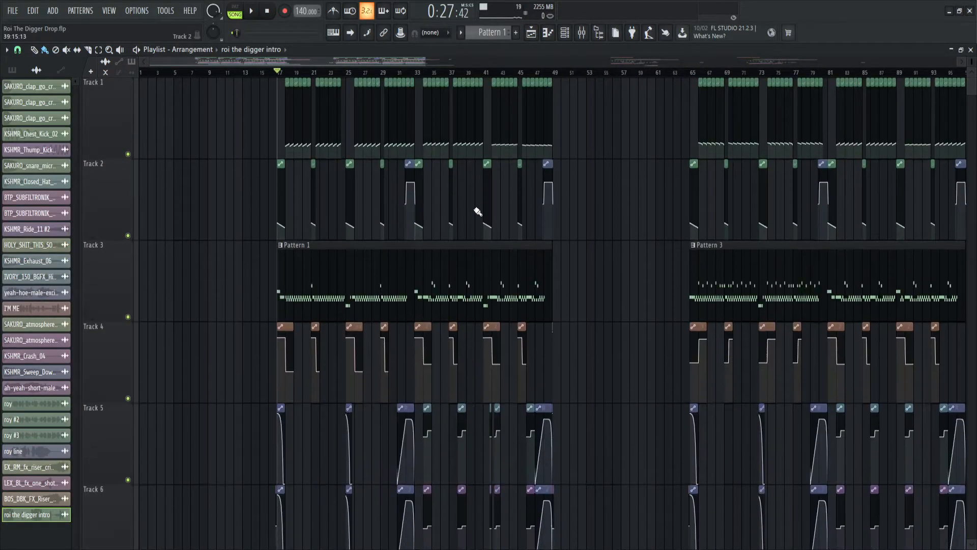
scroll(460, 227, down, 3)
scroll(545, 216, up, 2)
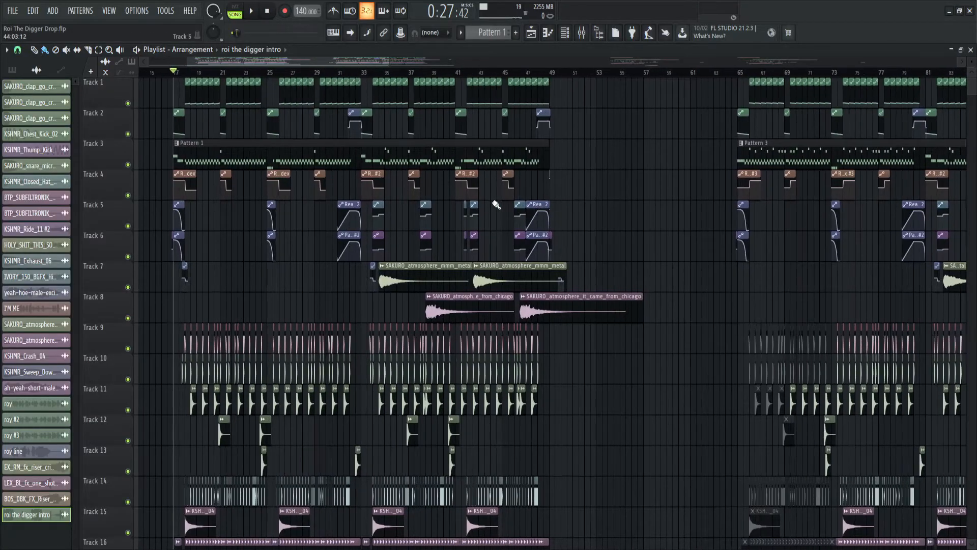
scroll(493, 204, up, 2)
scroll(490, 202, up, 1)
scroll(274, 130, down, 3)
scroll(247, 108, up, 5)
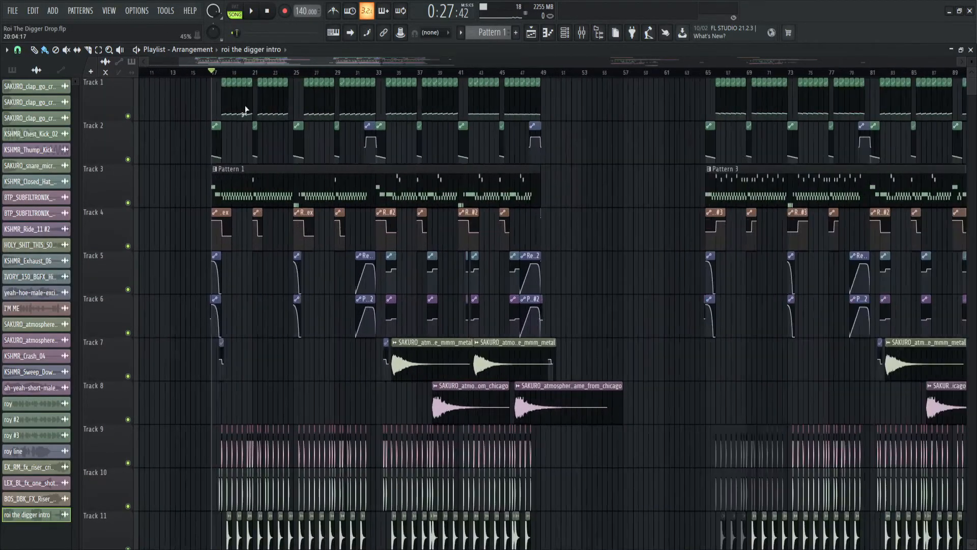
scroll(275, 104, down, 4)
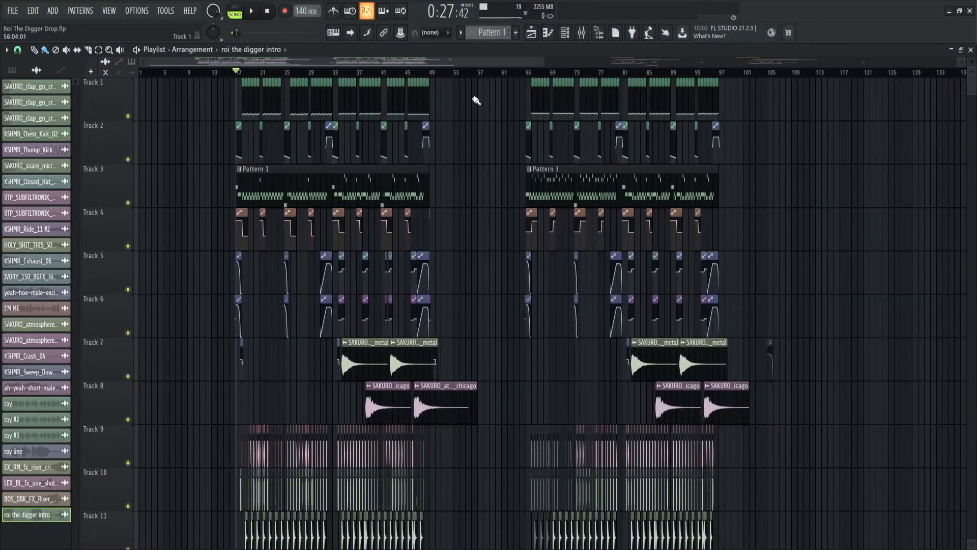
- Examine the Malström filter, oscillator index and mix level automation clips around Pattern 1 at the start of the first drop
scroll(450, 103, up, 2)
scroll(461, 110, down, 3)
scroll(333, 136, up, 3)
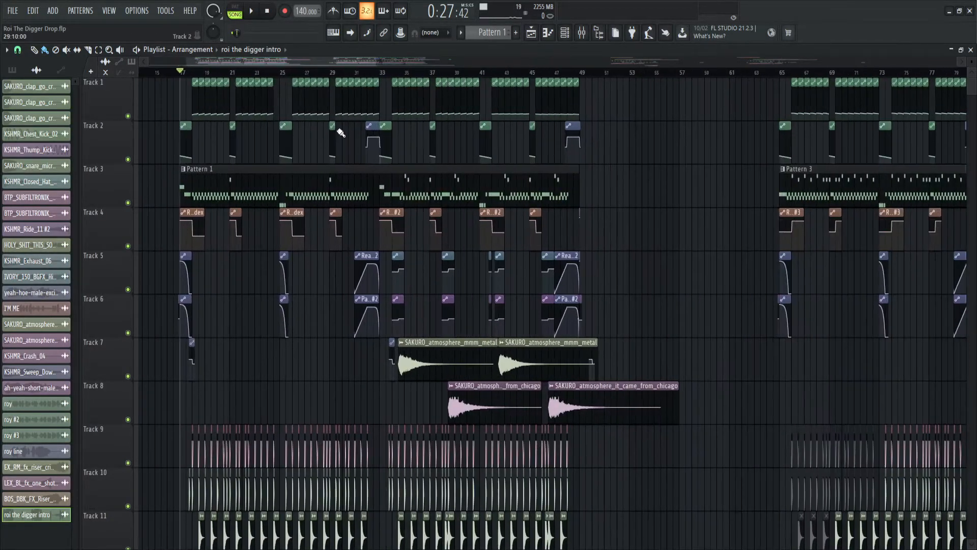
scroll(372, 143, up, 4)
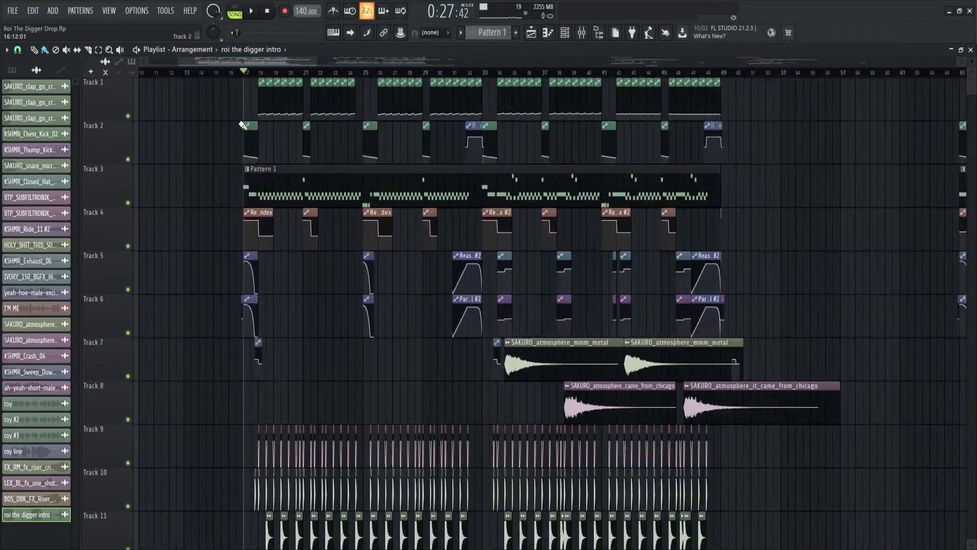
scroll(262, 118, up, 4)
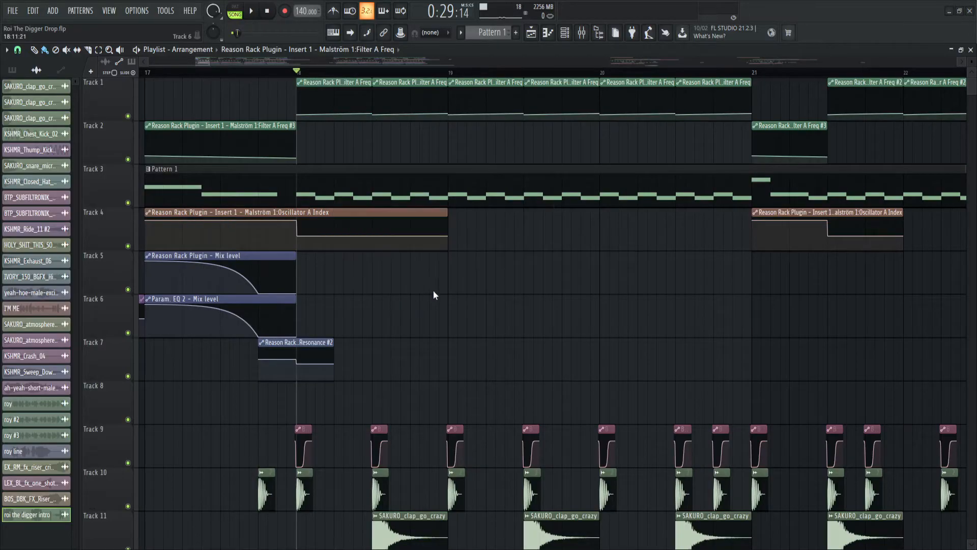
scroll(406, 274, down, 4)
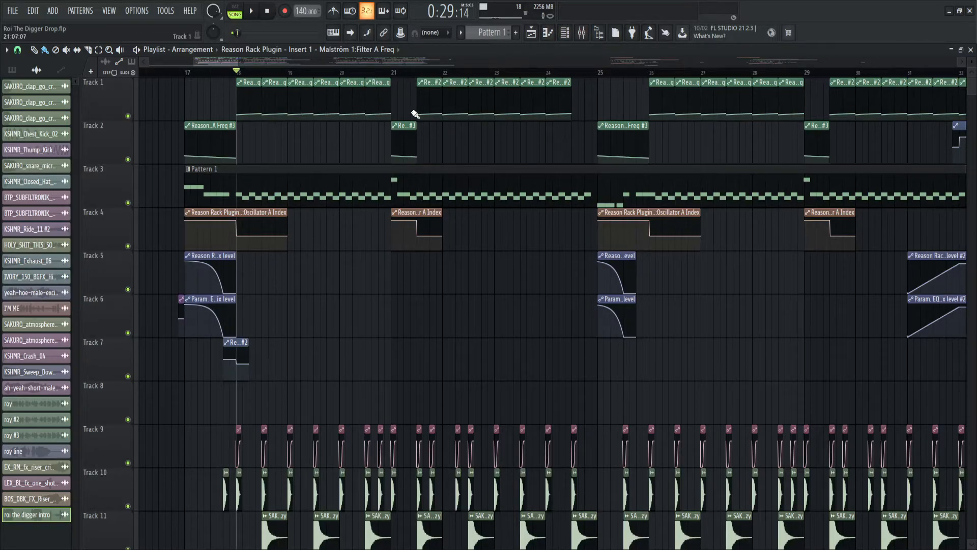
scroll(423, 122, down, 5)
- Solo the Insert 3 mixer track
click(580, 33)
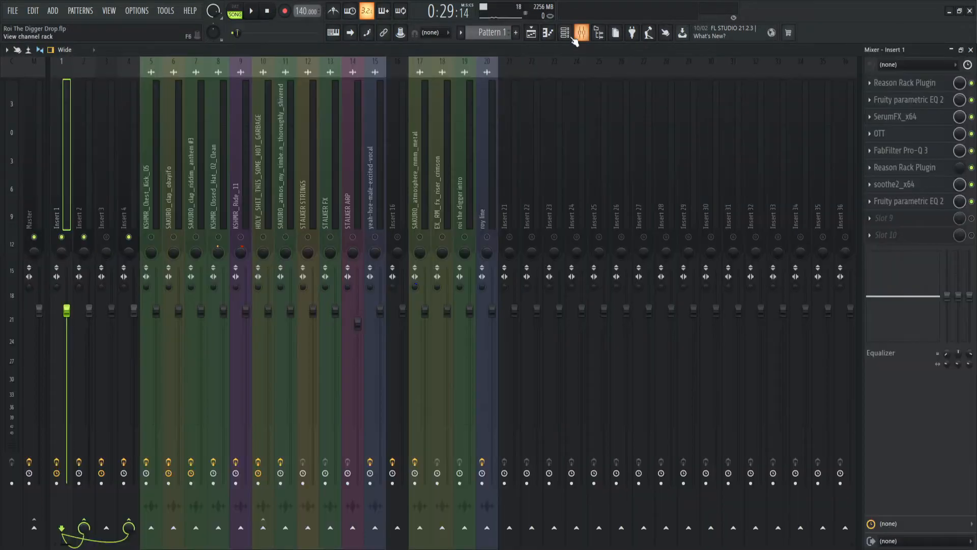
click(100, 199)
right_click(106, 237)
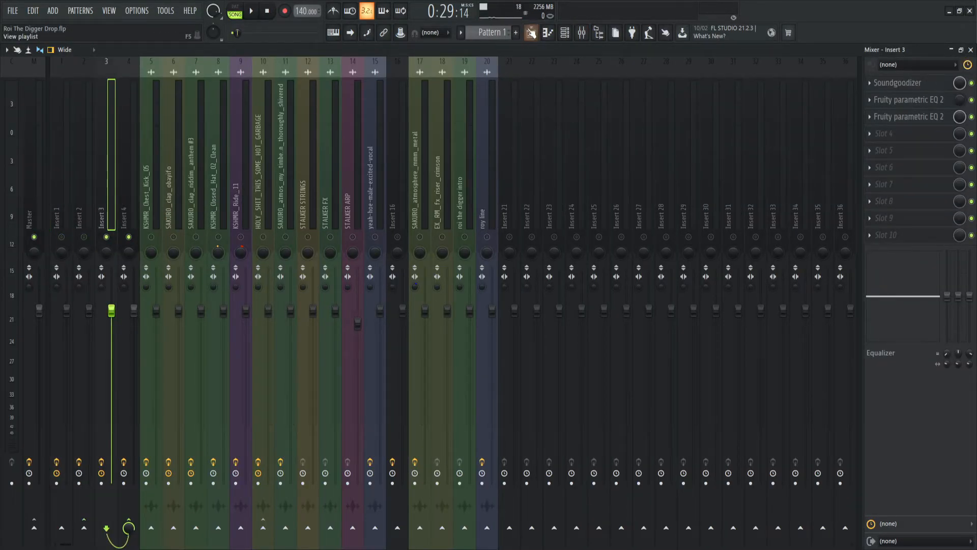
- Inspect Pattern 1's notes and its Serum patch on Insert 3, including the oscillator A wavetable and the Tube distortion
click(531, 33)
scroll(316, 187, up, 6)
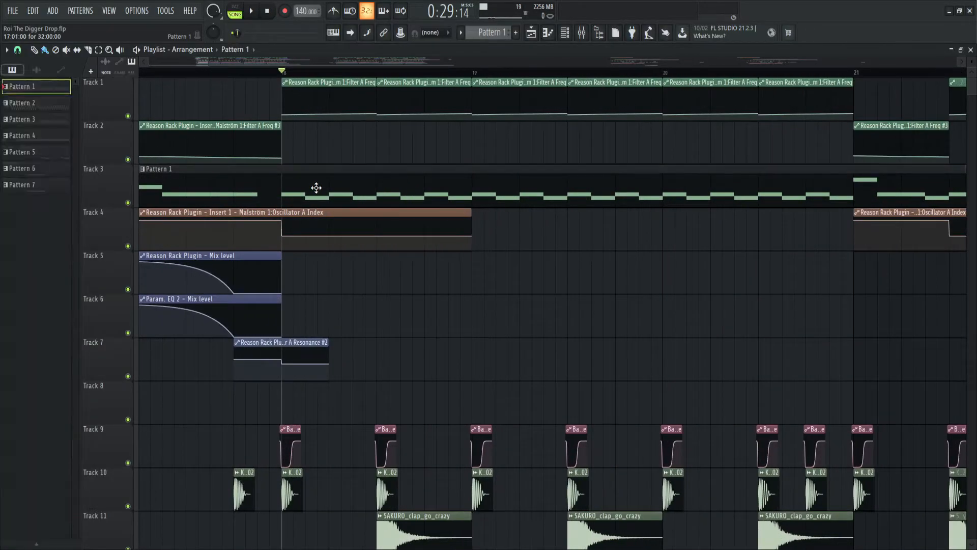
double_click(316, 188)
click(245, 49)
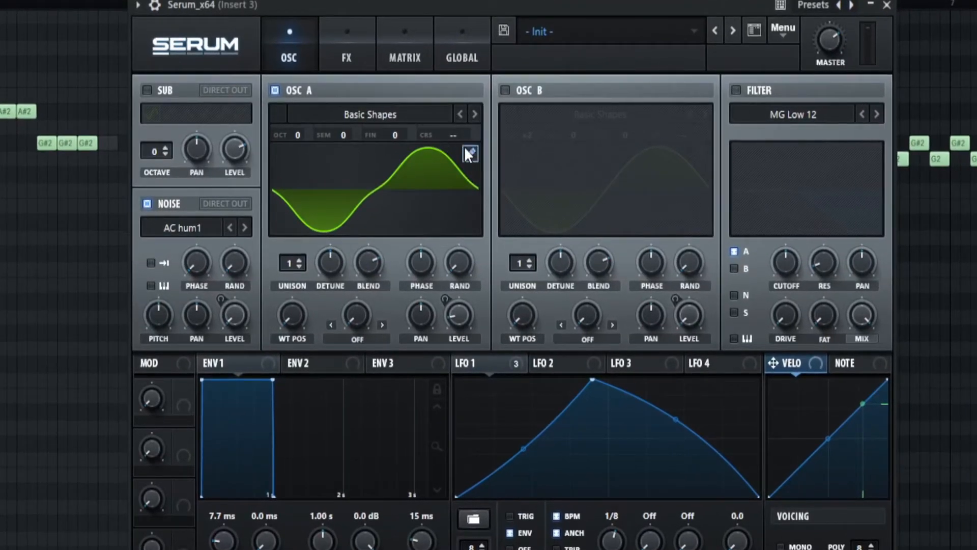
click(465, 149)
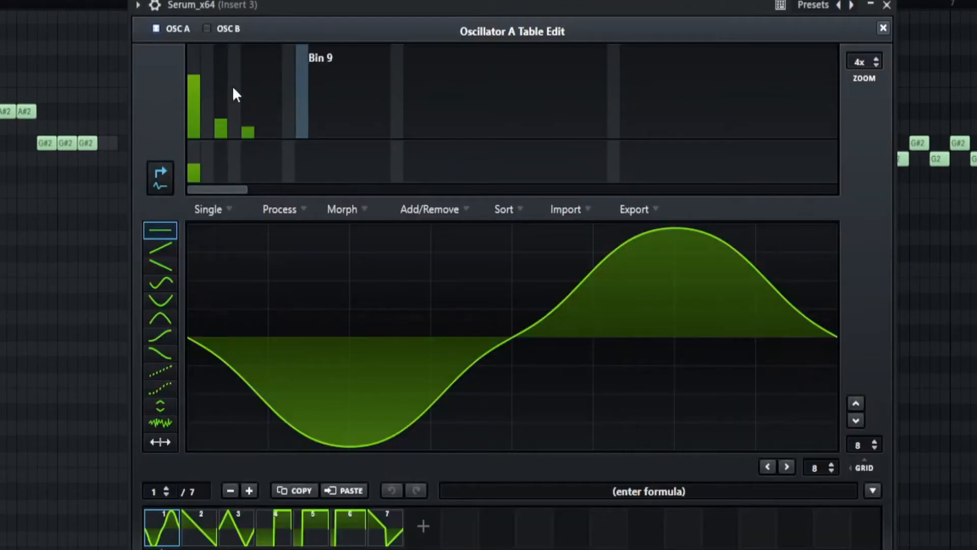
click(883, 28)
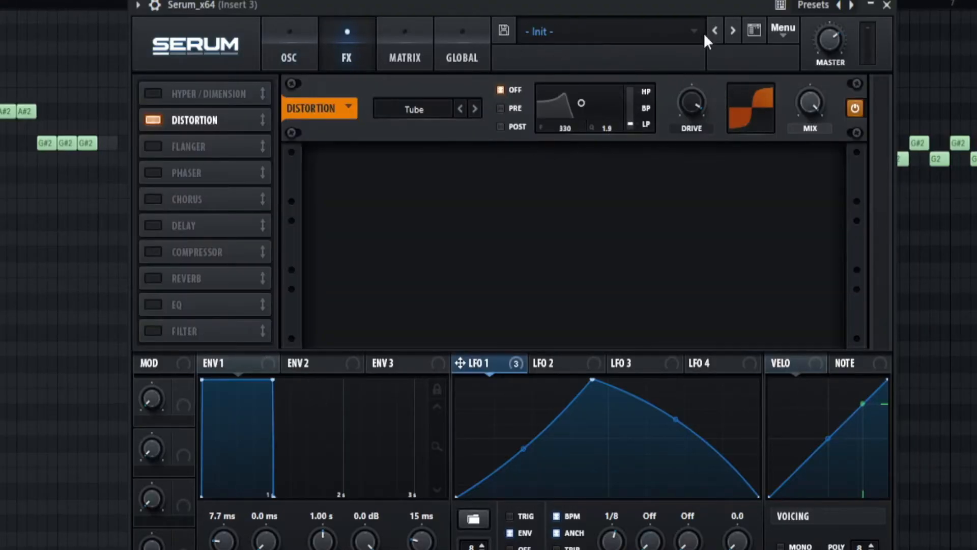
click(887, 7)
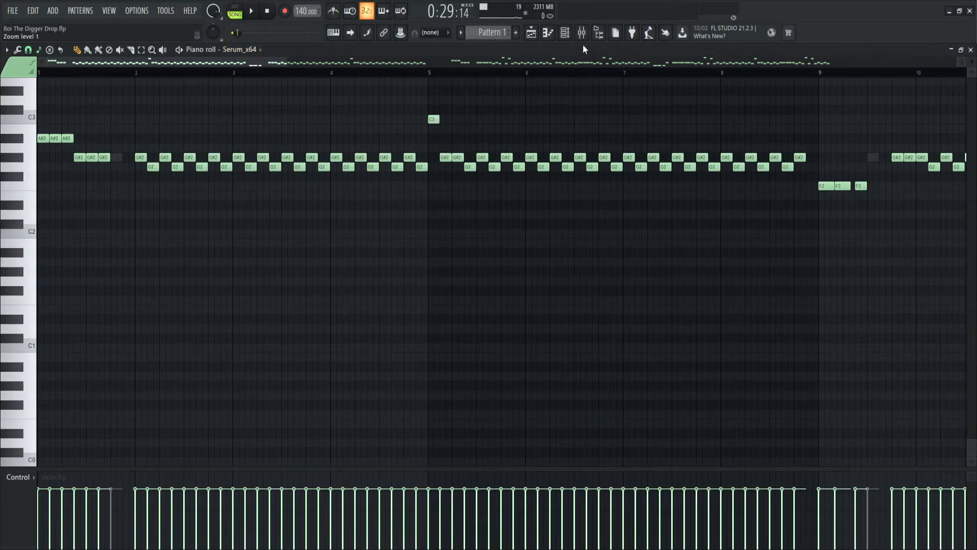
- Check the Soundgoodizer settings on Insert 3
click(582, 33)
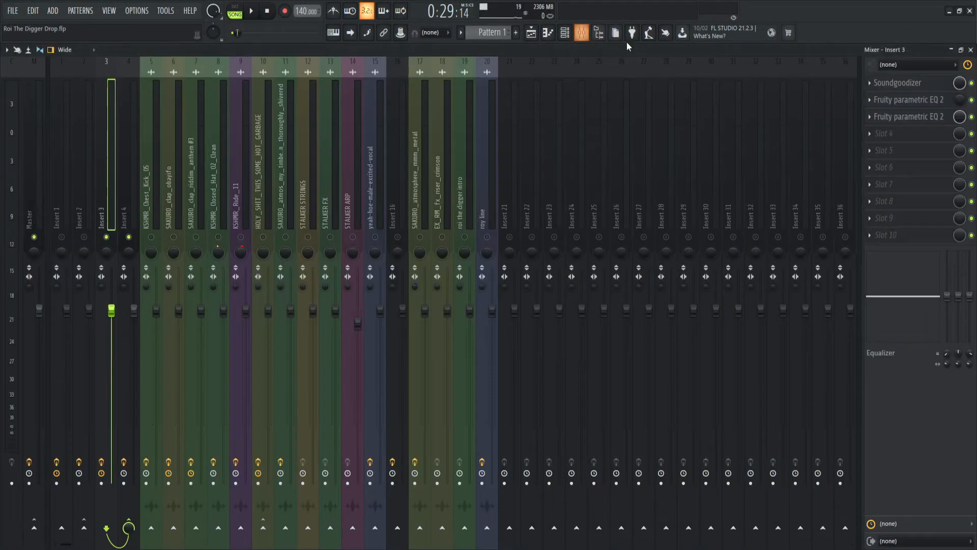
click(905, 88)
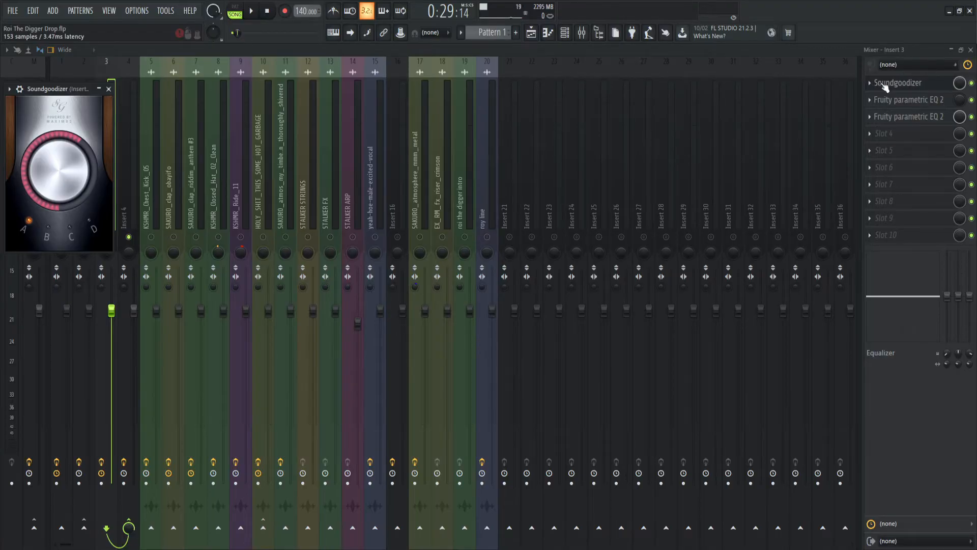
click(913, 84)
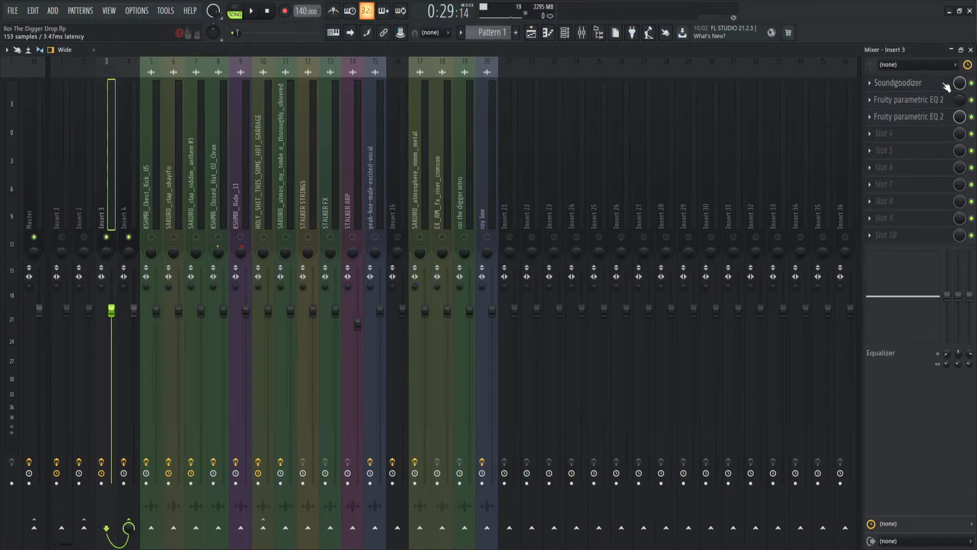
- Compare the soloed sub's playback with Insert 3's Soundgoodizer disabled and enabled, leaving it on
click(971, 83)
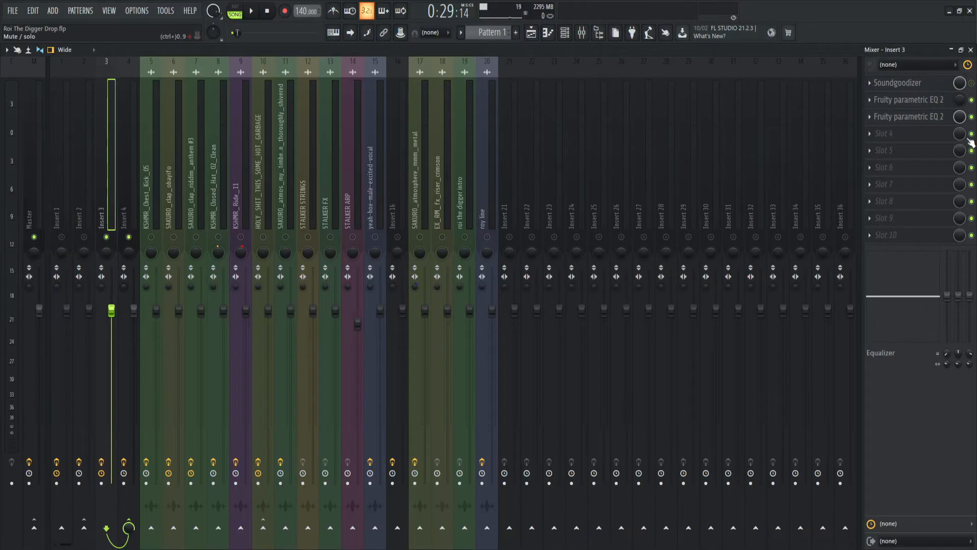
click(531, 33)
scroll(571, 142, down, 1)
key(space)
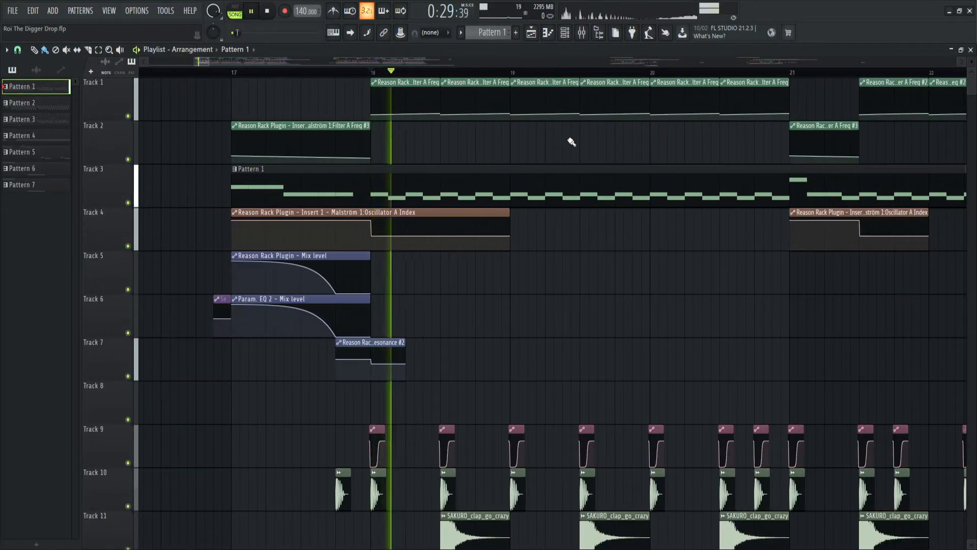
key(space)
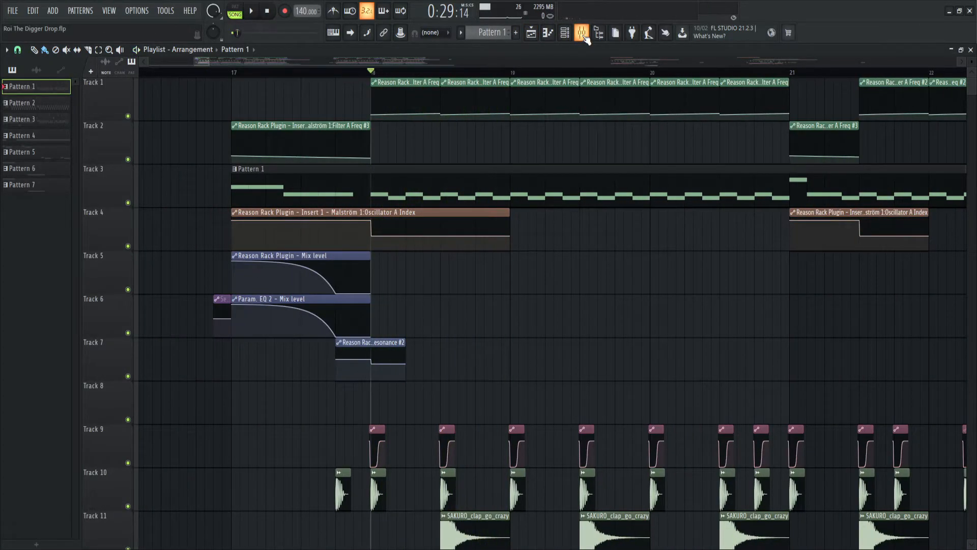
click(582, 32)
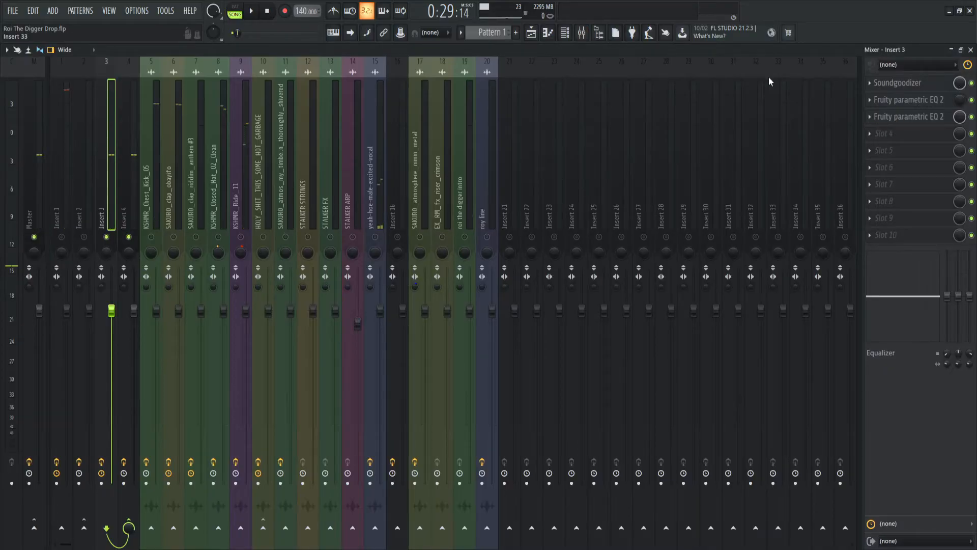
key(space)
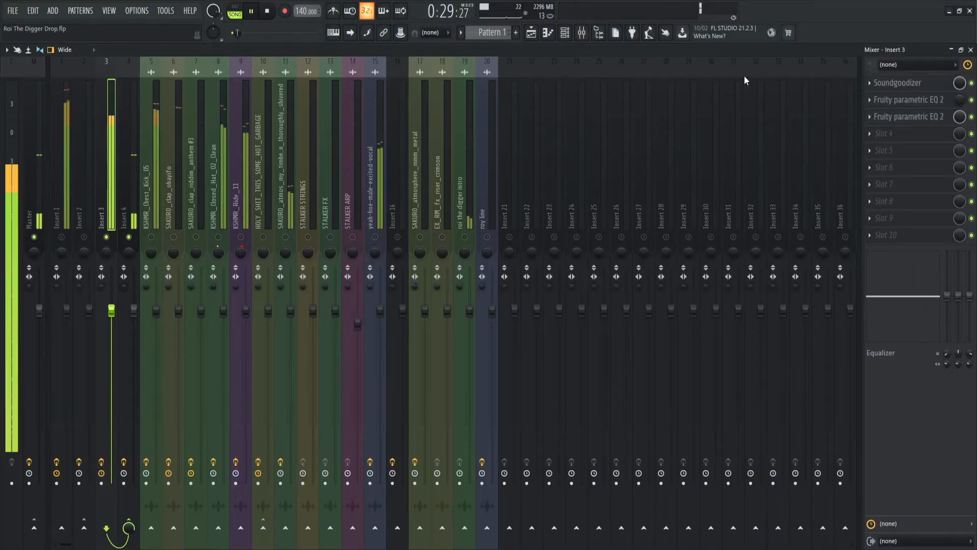
key(space)
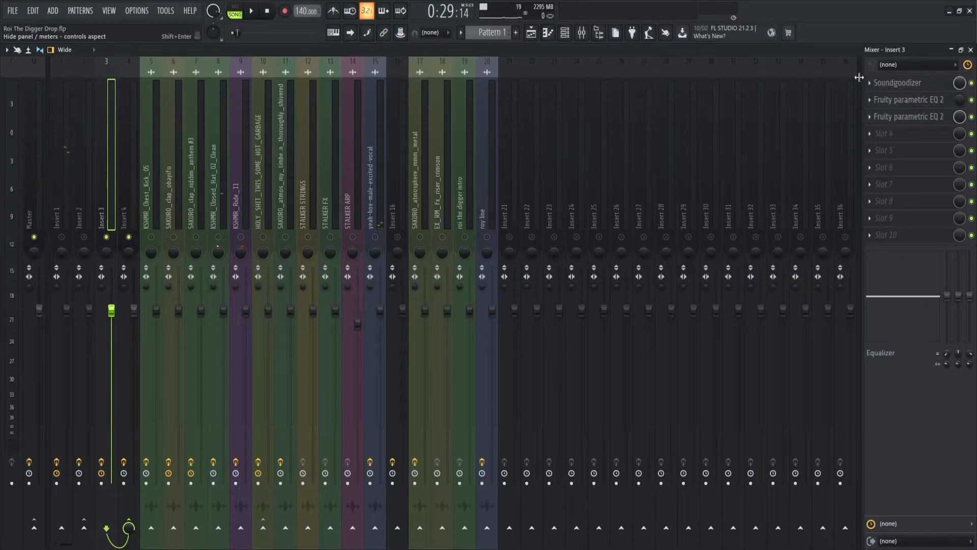
- Examine the curves of the two Fruity parametric EQ 2 effects on Insert 3
click(913, 105)
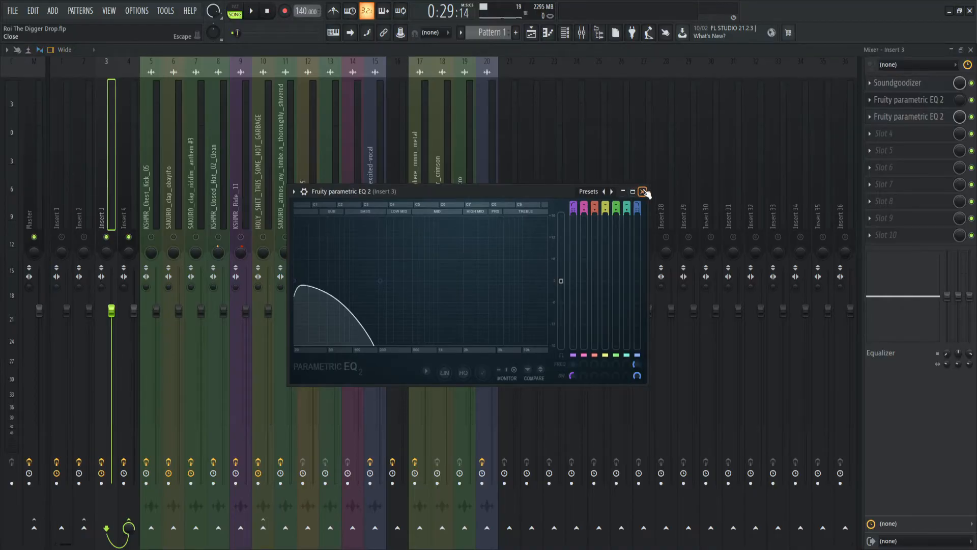
click(644, 192)
click(912, 119)
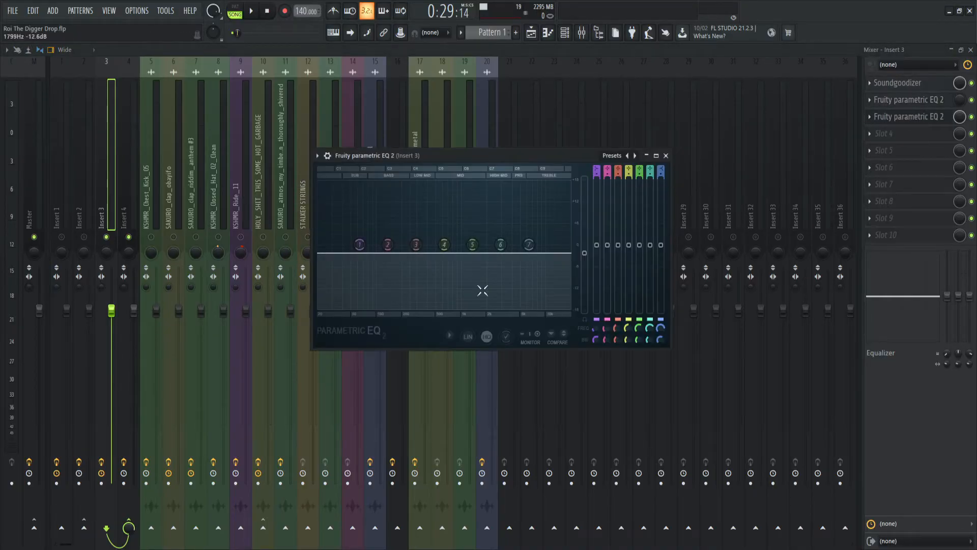
click(666, 156)
- Play the start of the drop and examine the Insert 4 volume automation that ducks the bass around each kick
key(F5)
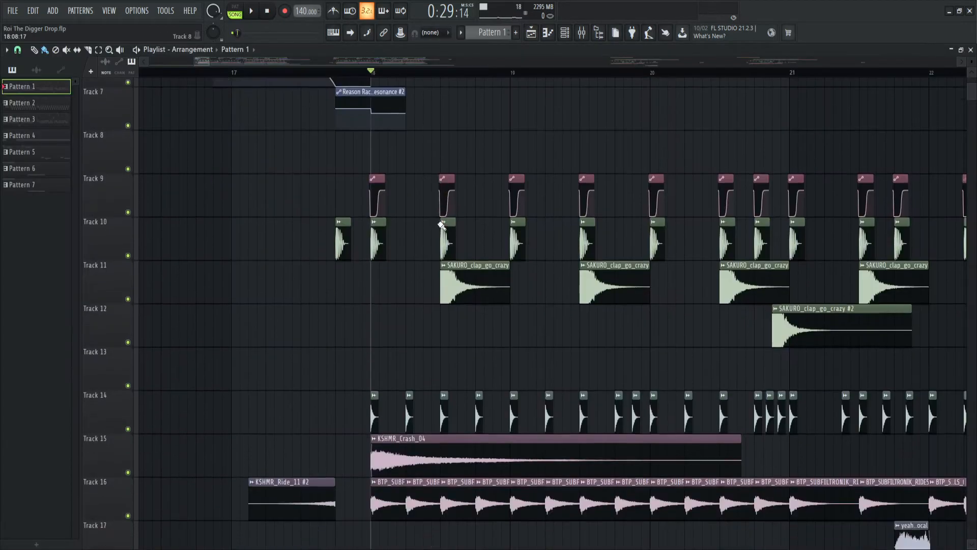
scroll(385, 255, down, 7)
scroll(432, 287, up, 10)
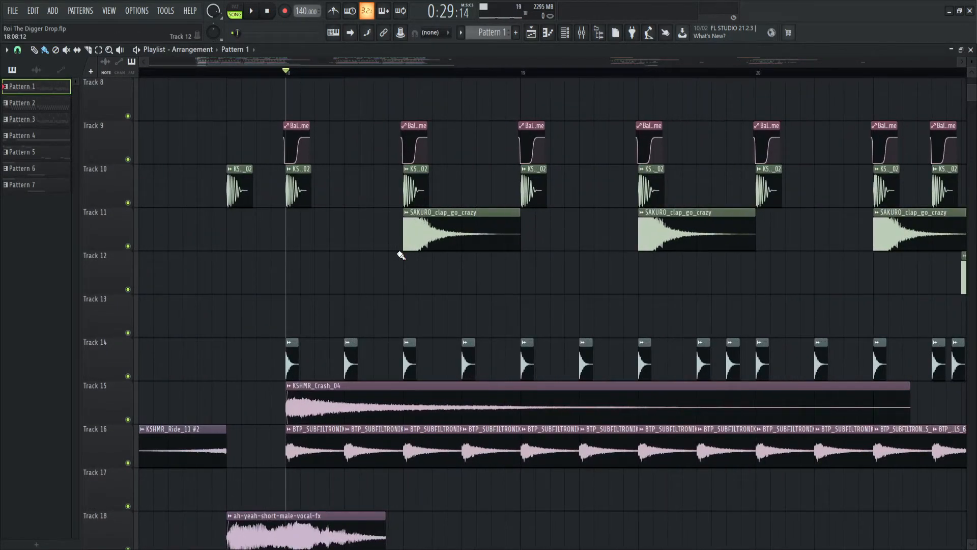
scroll(400, 253, up, 2)
scroll(311, 242, up, 3)
key(space)
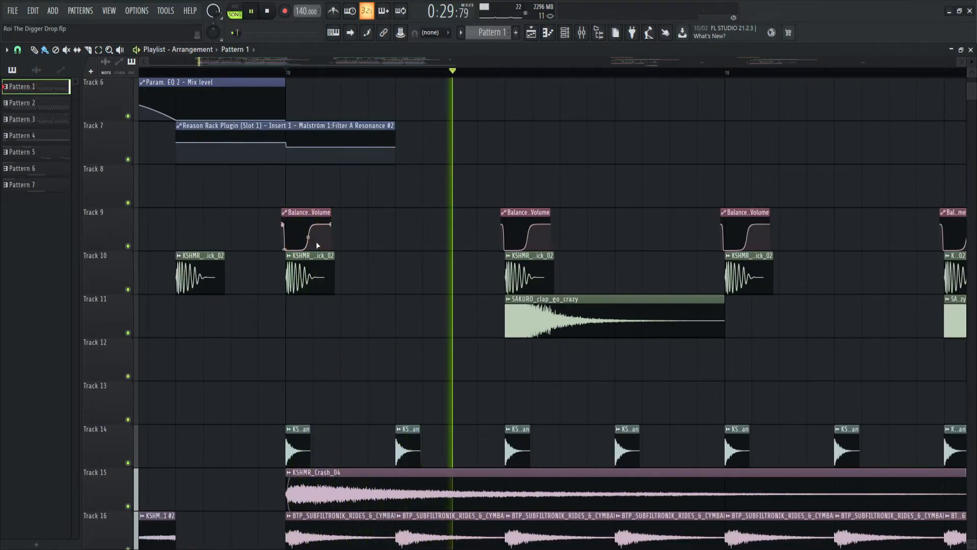
key(space)
scroll(316, 254, up, 5)
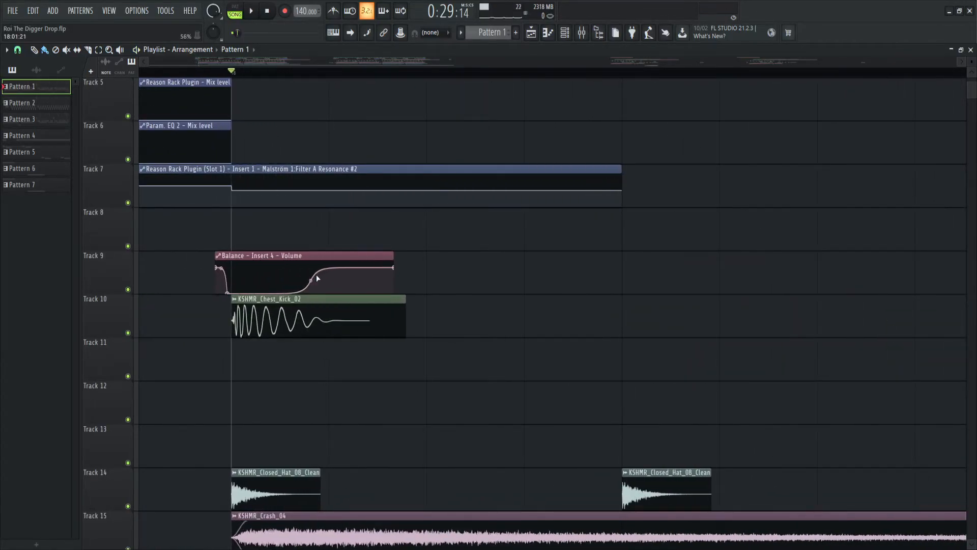
scroll(316, 274, down, 4)
- Solo the KSHMR_Chest_Kick_05 mixer track and check its Fruity parametric EQ 2 and Fruity soft clipper
key(F9)
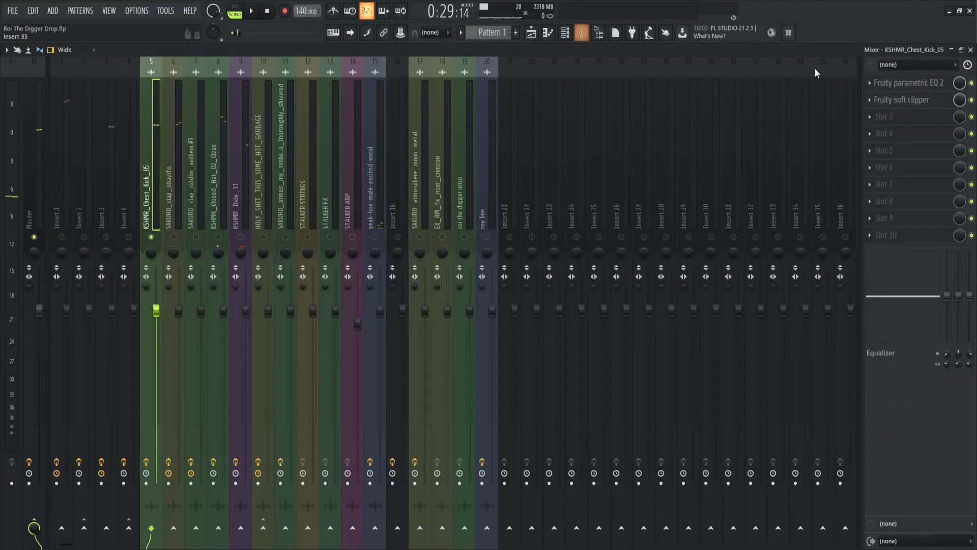
click(916, 88)
drag(311, 143, 532, 171)
key(Escape)
click(912, 99)
click(912, 100)
key(F9)
- Examine the placement of the KSHMR_Chest_Kick_02 clips against the volume automation and claps in the first bars of the drop
scroll(441, 275, up, 2)
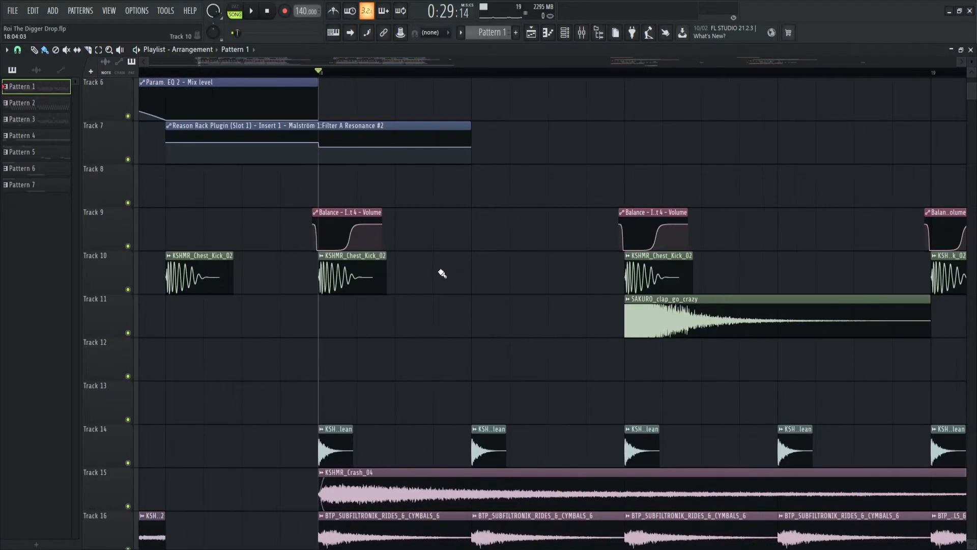
scroll(436, 280, up, 1)
scroll(421, 281, up, 3)
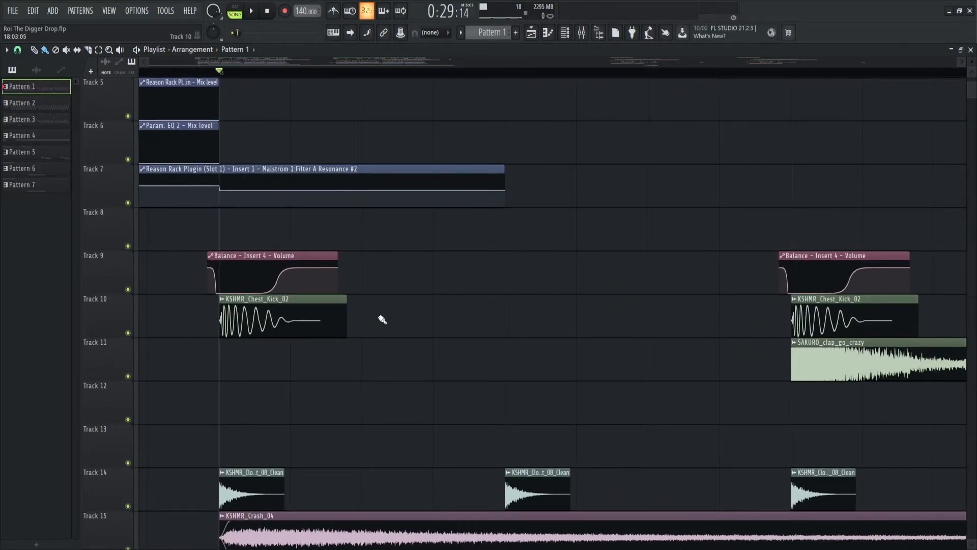
scroll(381, 319, down, 6)
scroll(331, 250, up, 2)
scroll(290, 221, up, 2)
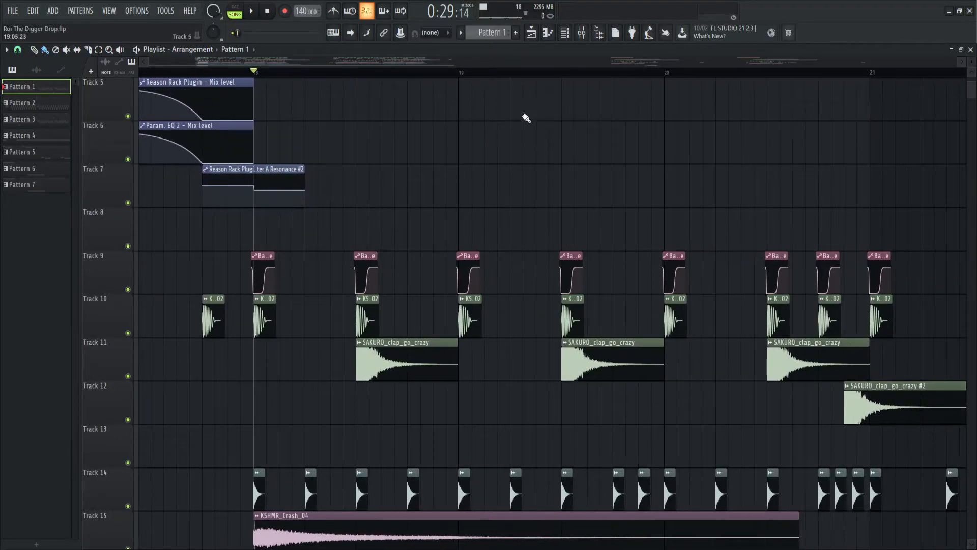
- Switch the mixer solo from the kick to the SAKURO clap track
key(F9)
click(180, 241)
key(F9)
- Play the first SAKURO_clap_go_crazy hit of the drop and examine how the claps line up with the kicks
scroll(415, 192, down, 4)
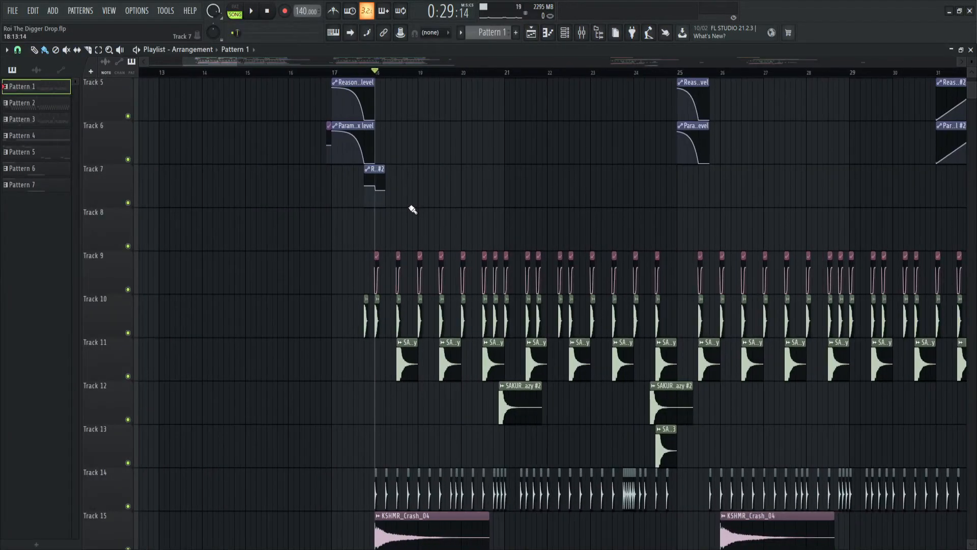
scroll(412, 210, down, 3)
scroll(318, 232, up, 7)
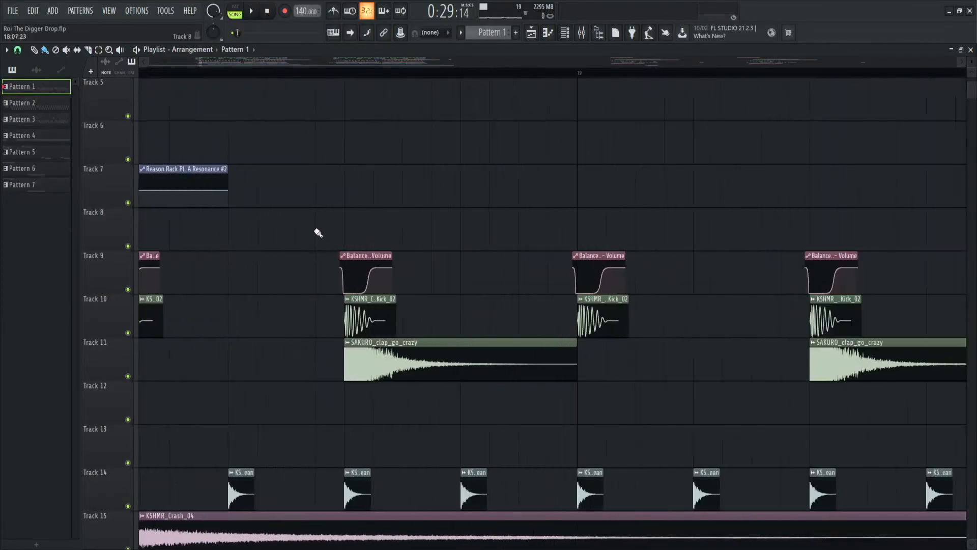
scroll(352, 229, up, 3)
scroll(356, 214, down, 5)
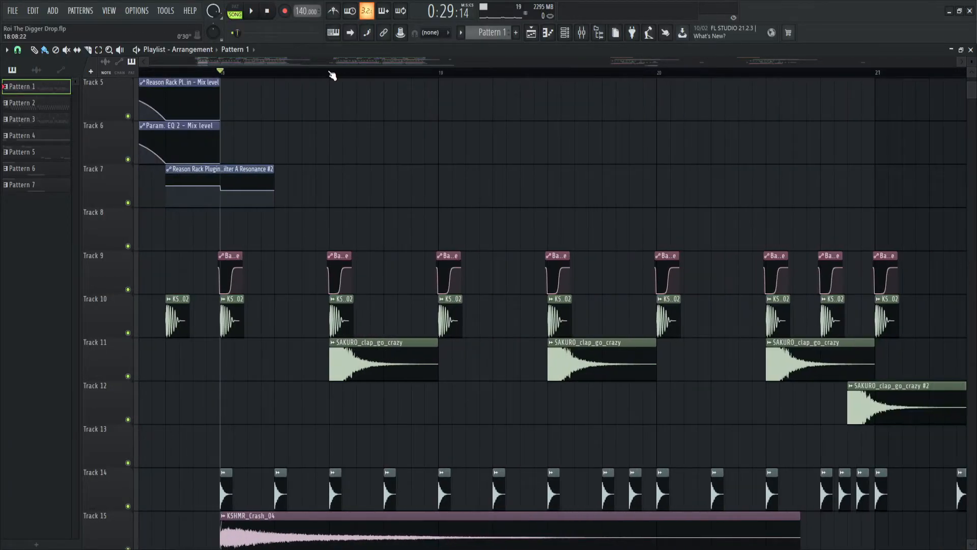
scroll(371, 192, up, 4)
key(space)
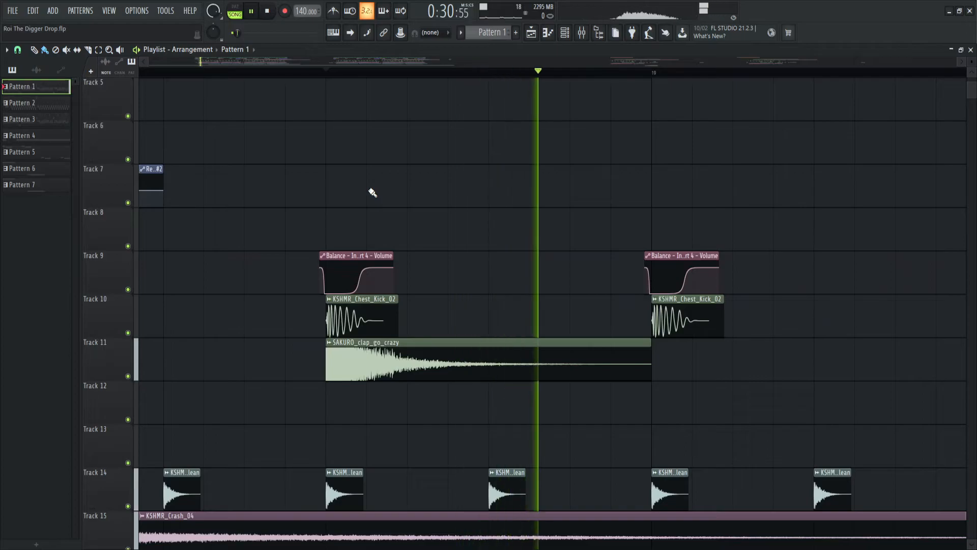
scroll(369, 199, down, 4)
key(space)
- Check the Fruity parametric EQ 2, SerumFX_x64 and Fruity soft clipper on the SAKURO_clap_obayifo mixer track
click(584, 33)
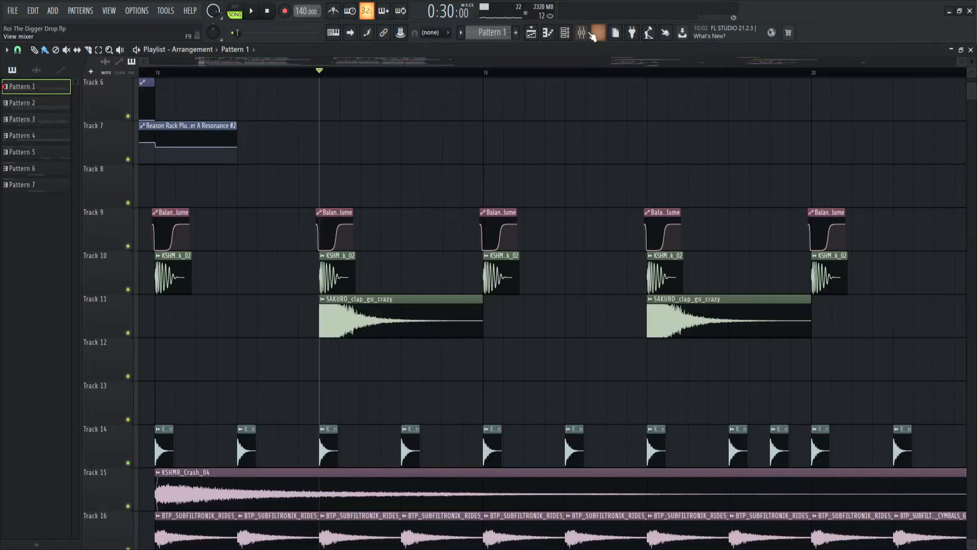
click(582, 32)
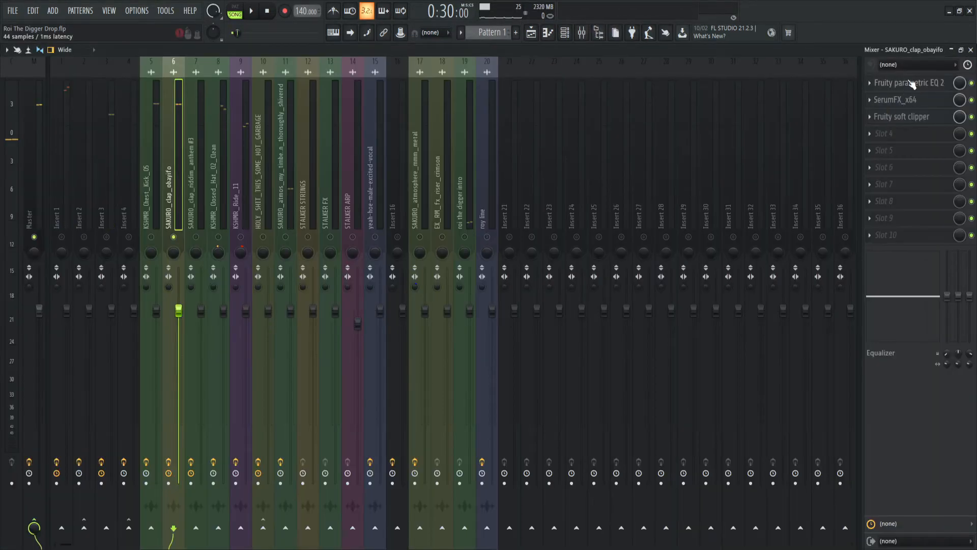
click(912, 83)
drag(335, 174, 550, 172)
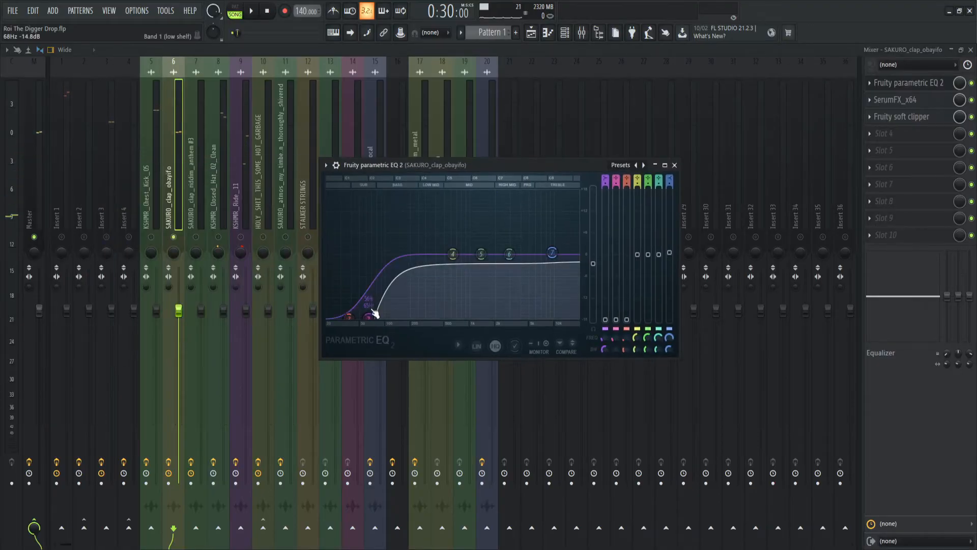
click(912, 100)
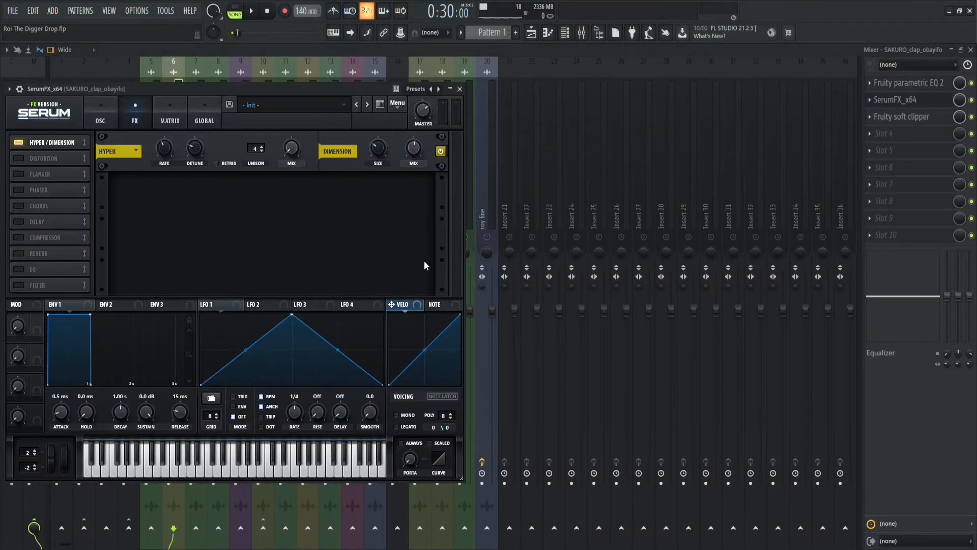
click(909, 116)
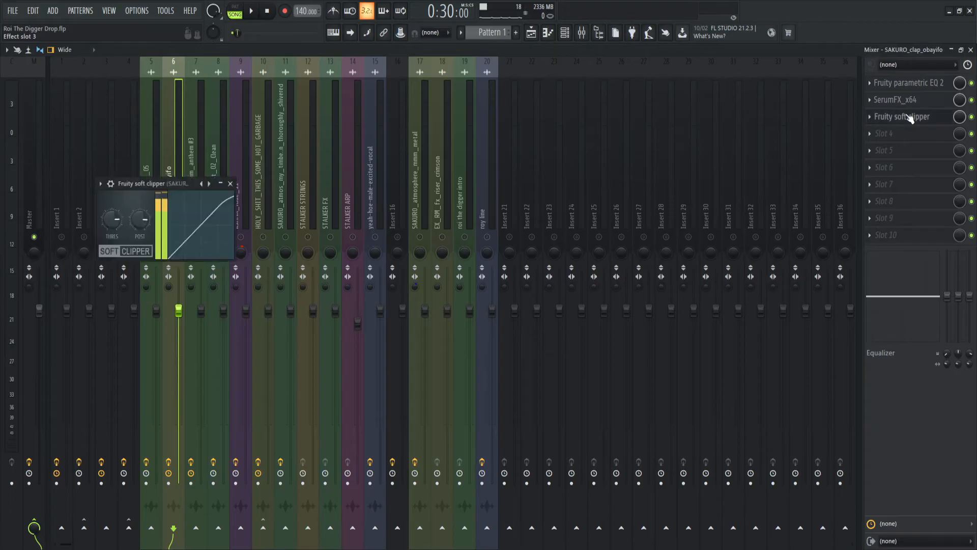
click(916, 116)
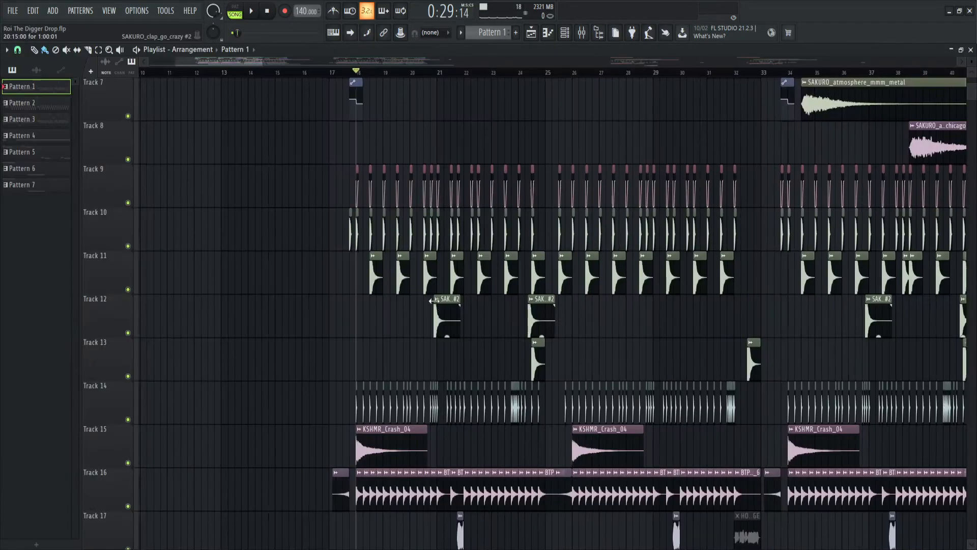
- Play from the middle of bar 20 and examine the offbeat SAKURO_clap_go_crazy #2 clip on Track 12
scroll(450, 306, up, 5)
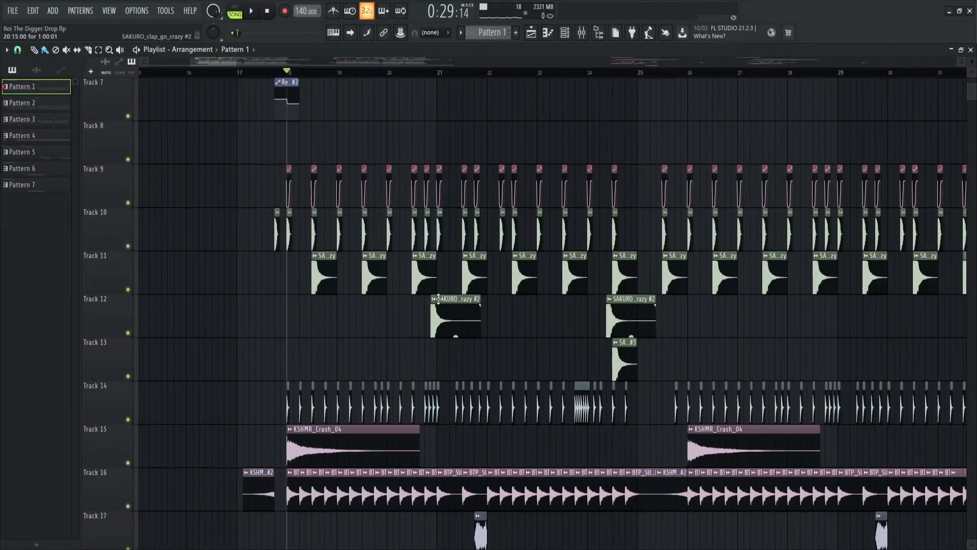
scroll(450, 306, up, 5)
scroll(338, 266, down, 7)
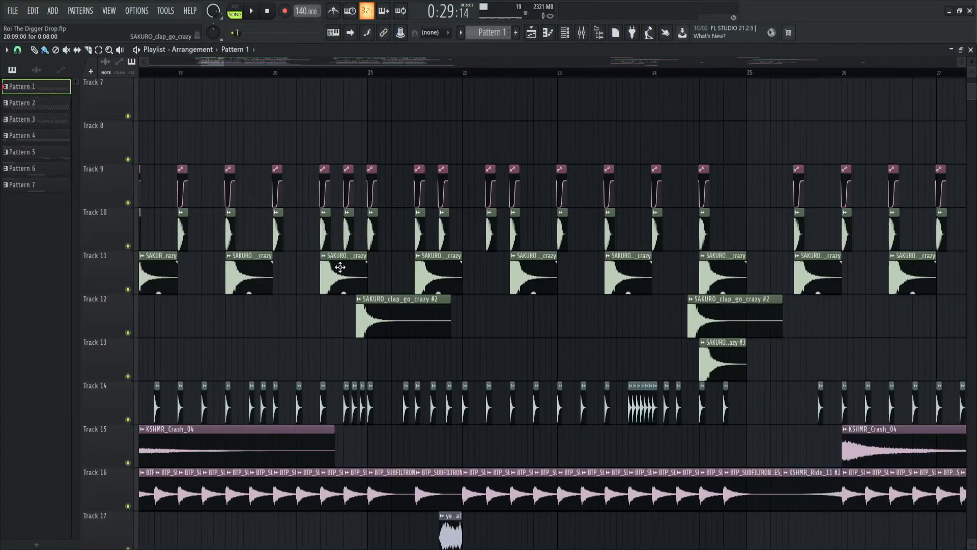
scroll(338, 255, up, 4)
click(281, 74)
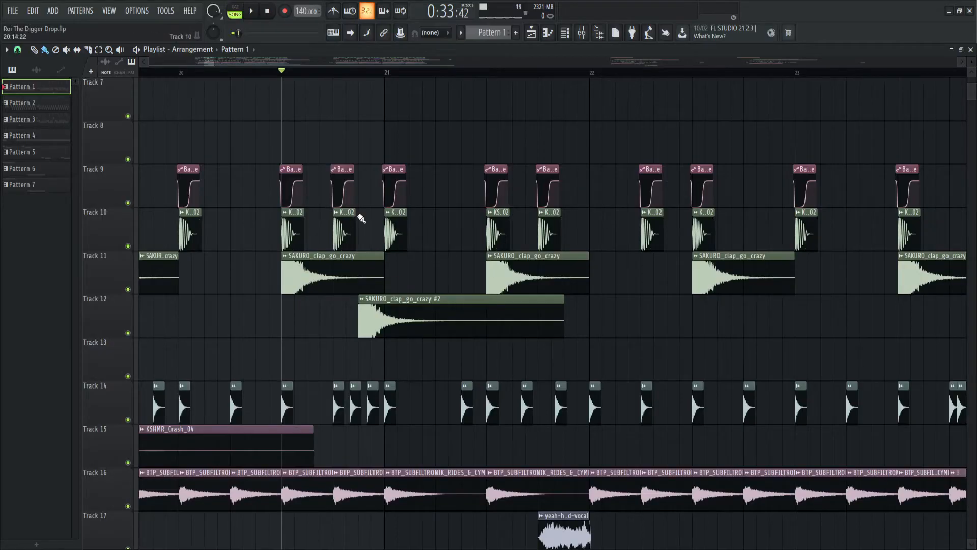
key(space)
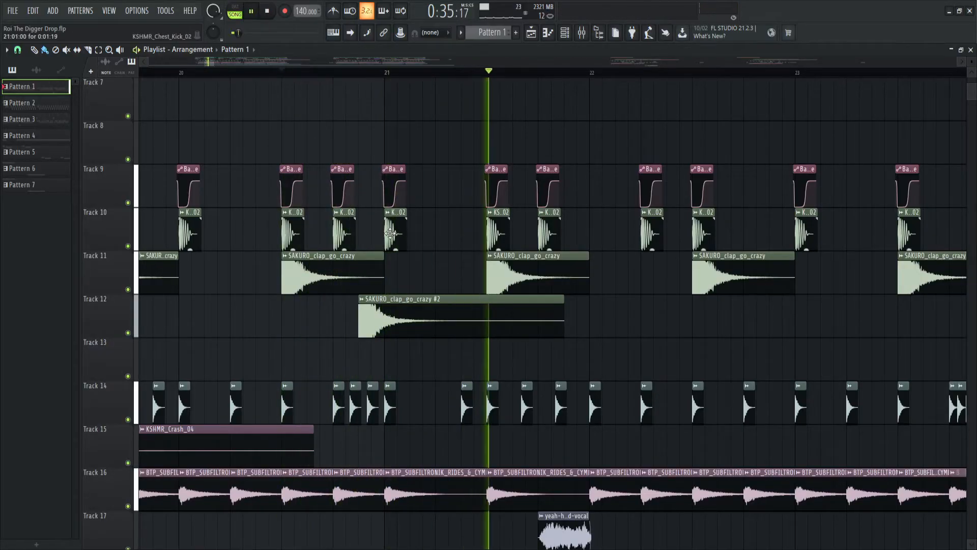
key(space)
- Set the playhead at the layered claps in bar 24 and open the SAKURO_clap_go_crazy #3 clip's settings
scroll(524, 312, down, 4)
scroll(511, 315, up, 2)
scroll(418, 232, up, 5)
click(364, 72)
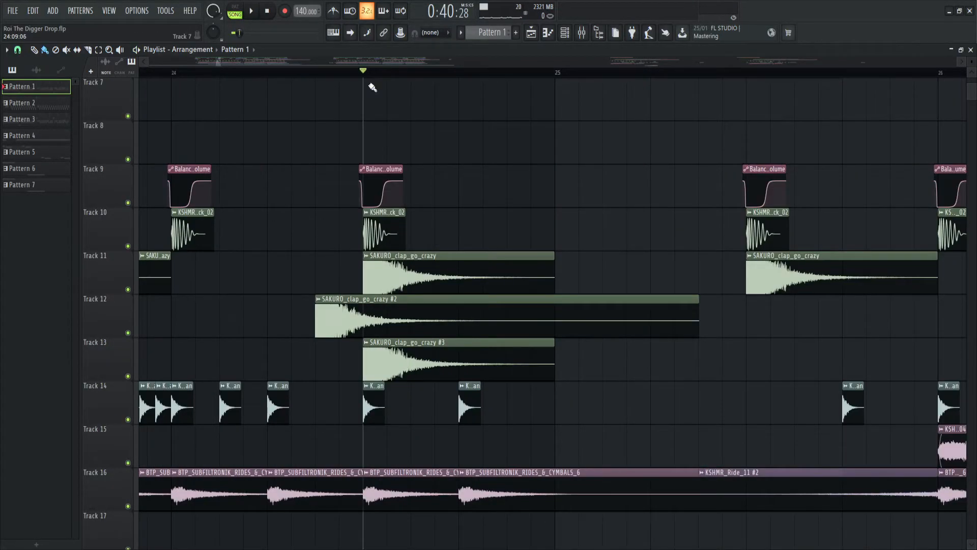
double_click(460, 365)
- Play the layered claps from bar 24 and inspect the Reason Rack Plugin on the SAKURO_clap_riddim_anthem #3 mixer track
click(585, 34)
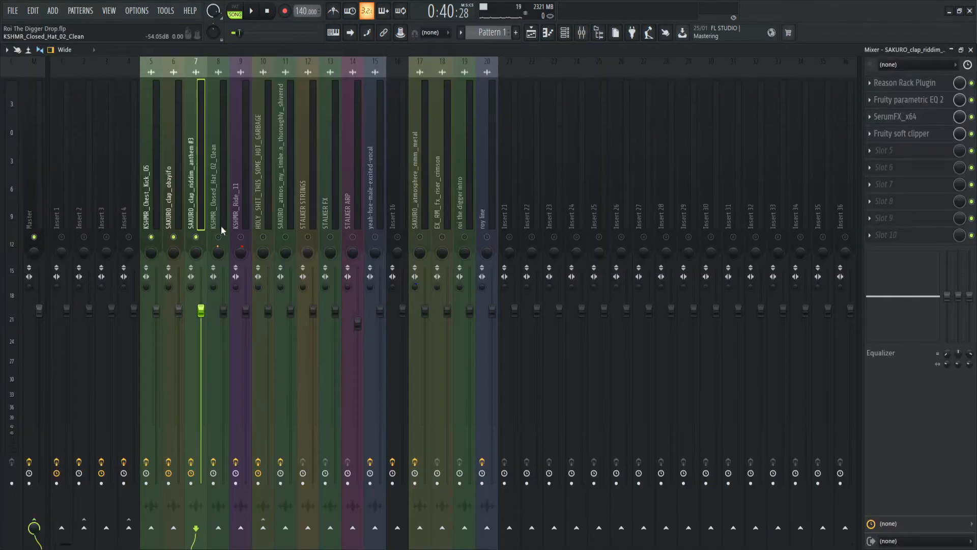
key(space)
click(531, 32)
key(space)
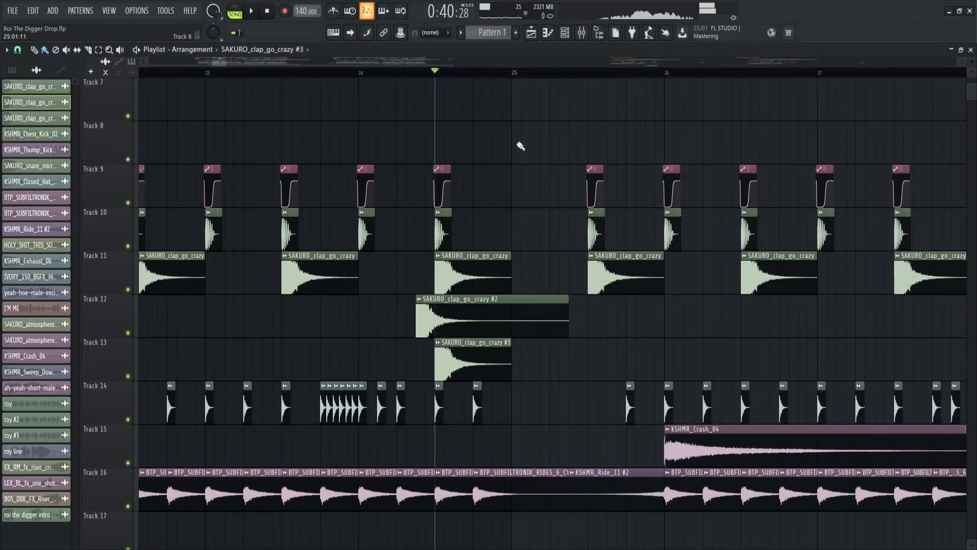
key(F9)
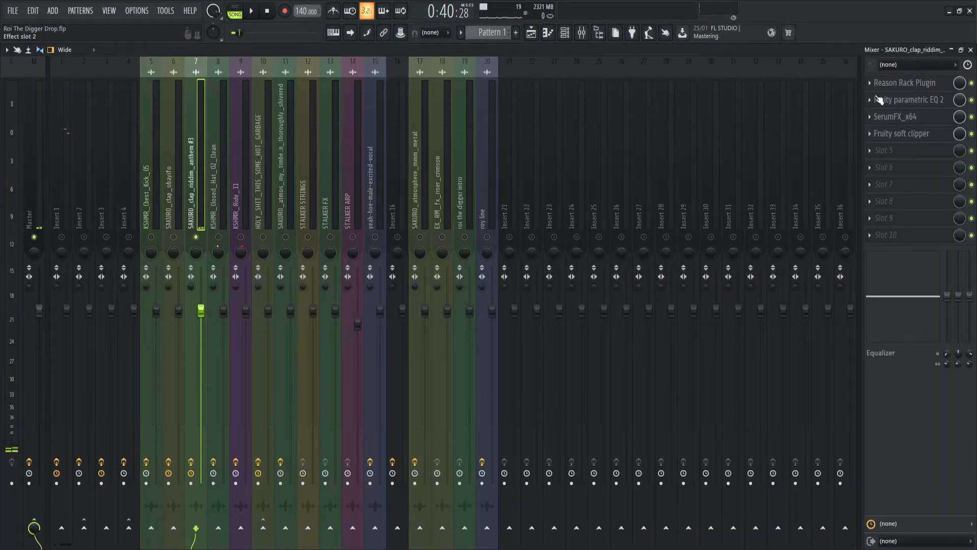
click(912, 85)
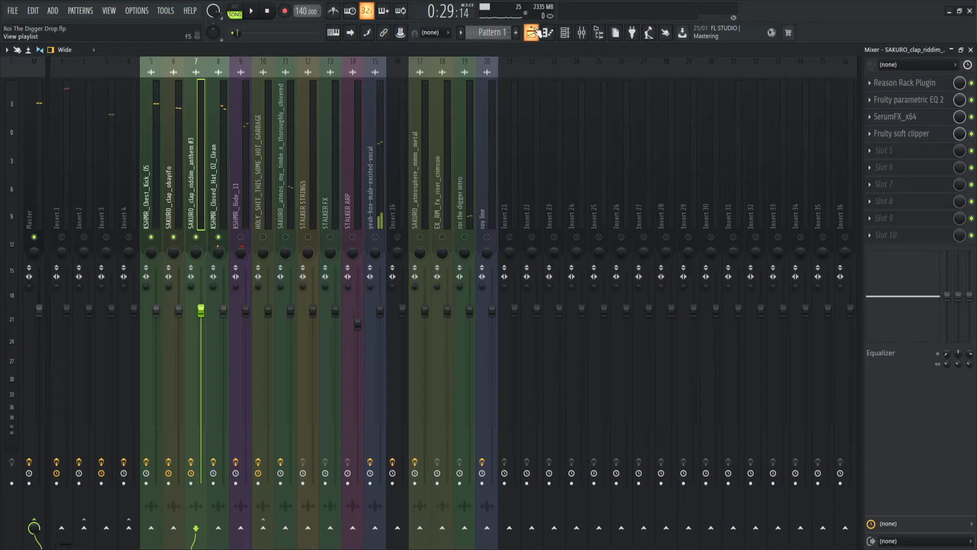
- Play the start of the drop and examine the closed hats on Track 14 and the KSHMR_Crash_04 clip
click(534, 33)
scroll(476, 261, down, 4)
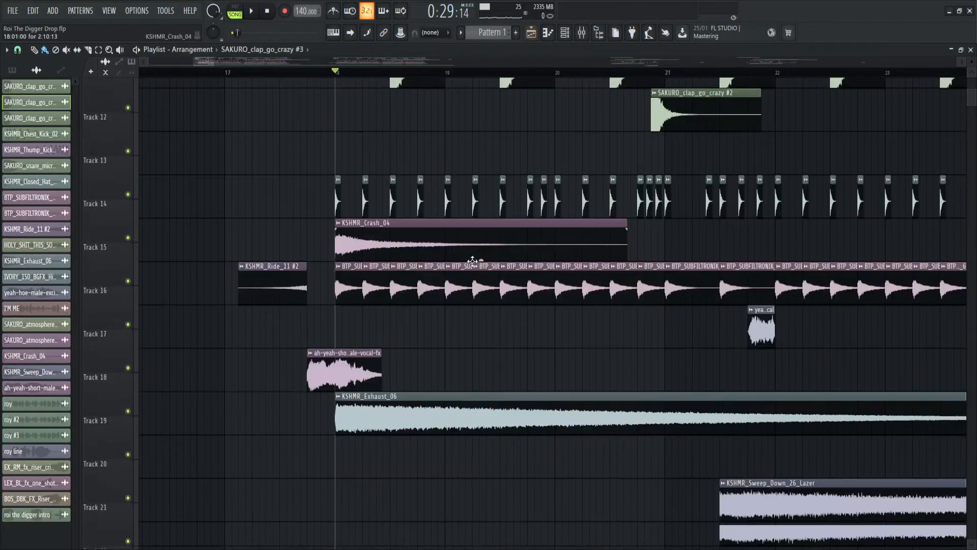
scroll(367, 219, up, 4)
scroll(407, 316, up, 4)
key(space)
scroll(382, 353, down, 6)
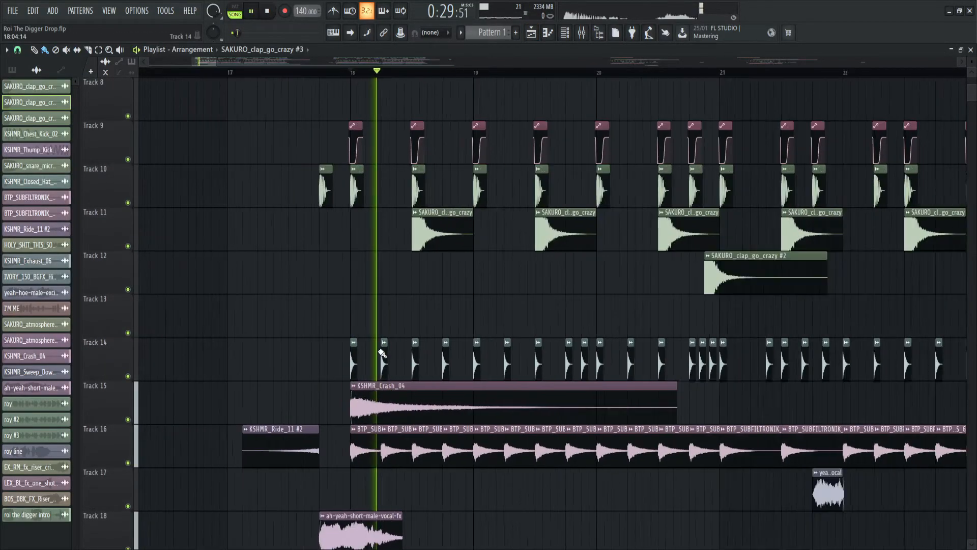
key(space)
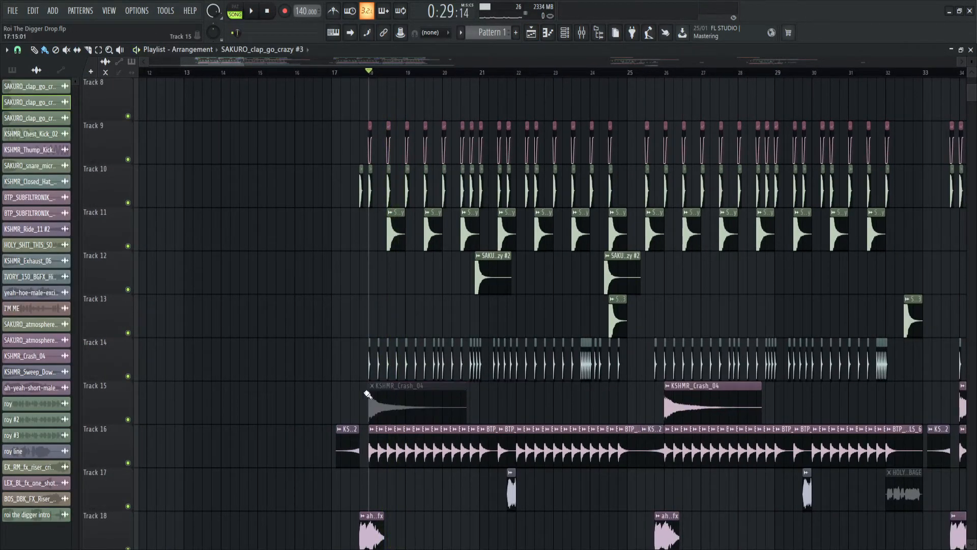
- Replay the drop's opening with the first crash muted and examine the closed hat pattern
scroll(364, 375, up, 10)
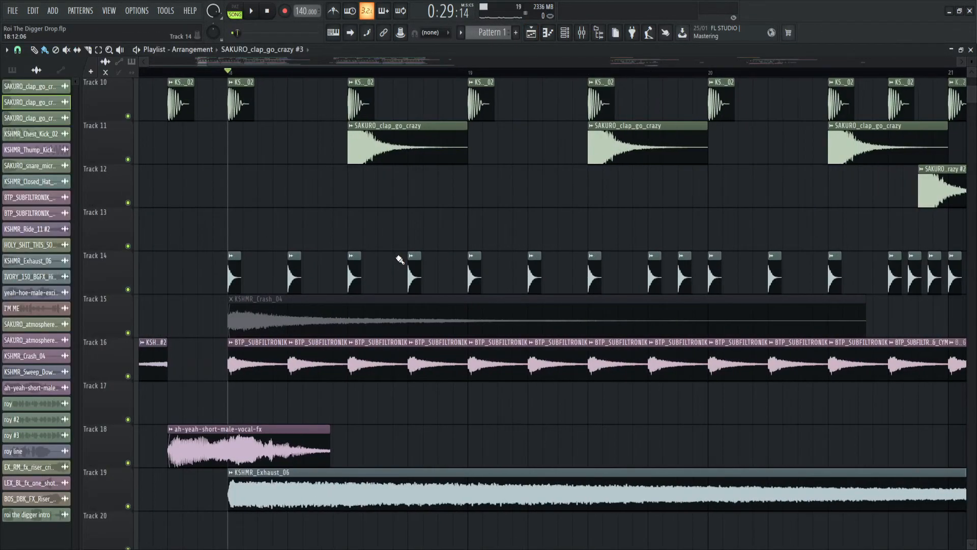
key(space)
scroll(398, 305, down, 5)
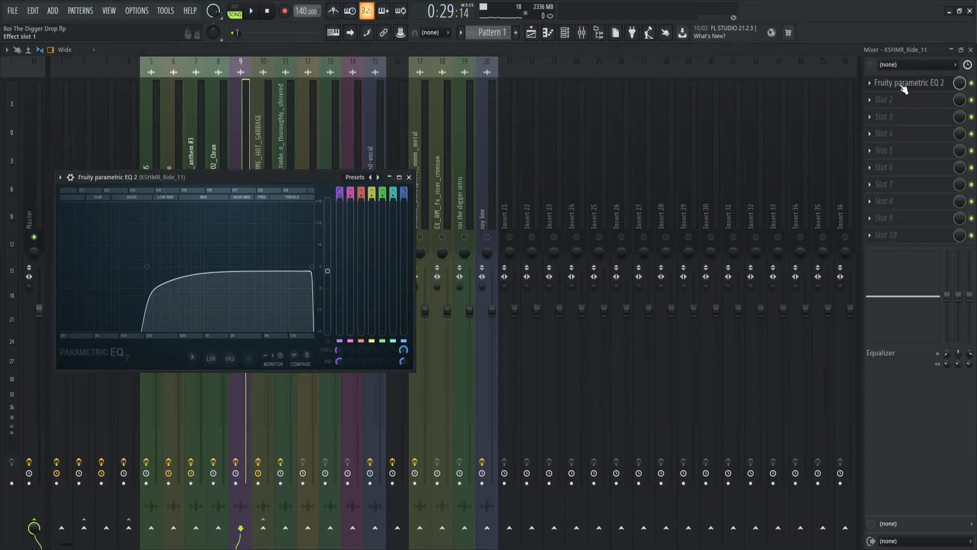
- Check the effect chains of the KSHMR_Ride_11 and KSHMR_Closed_Hat_02_Clean mixer tracks
click(905, 84)
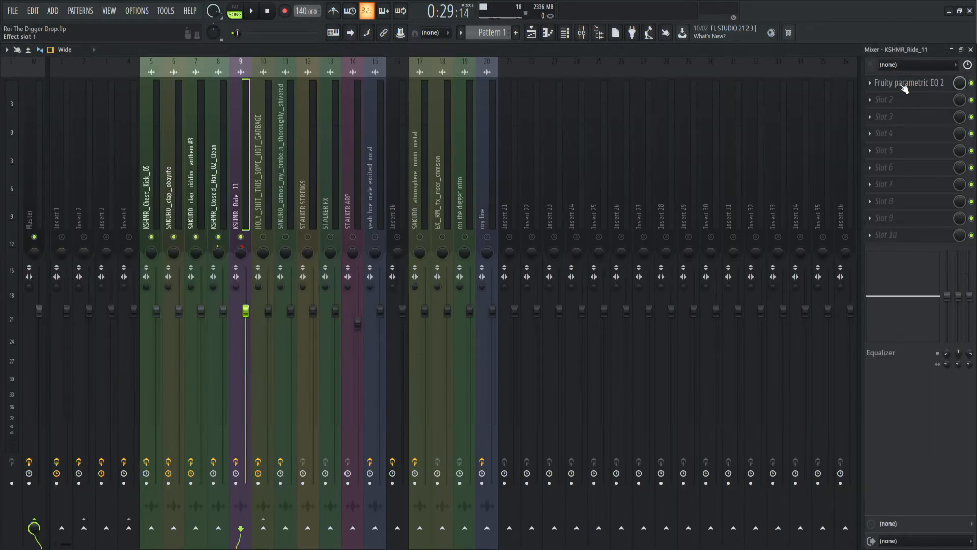
click(222, 164)
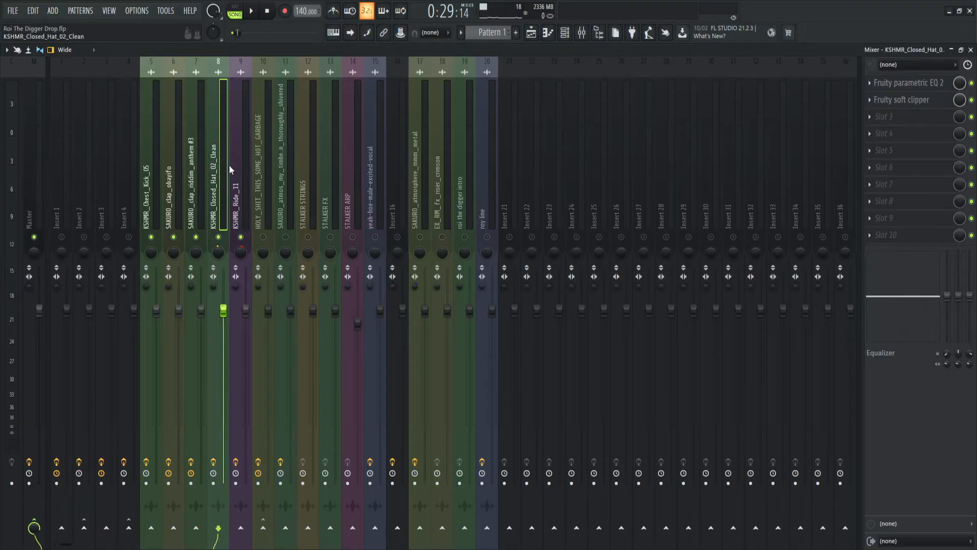
key(Right)
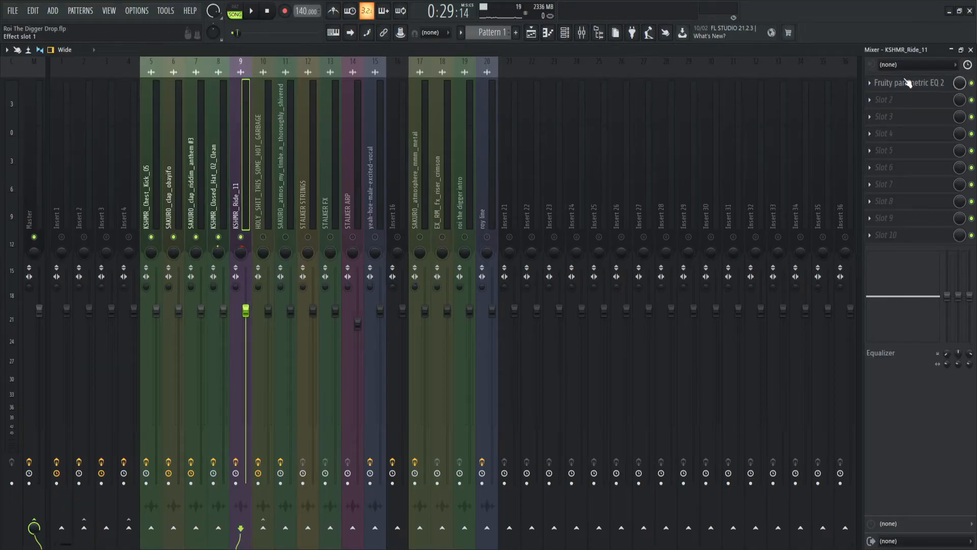
- Play the start of the drop and examine the ride cymbals on Track 16 together with the crash
click(533, 32)
scroll(515, 245, down, 3)
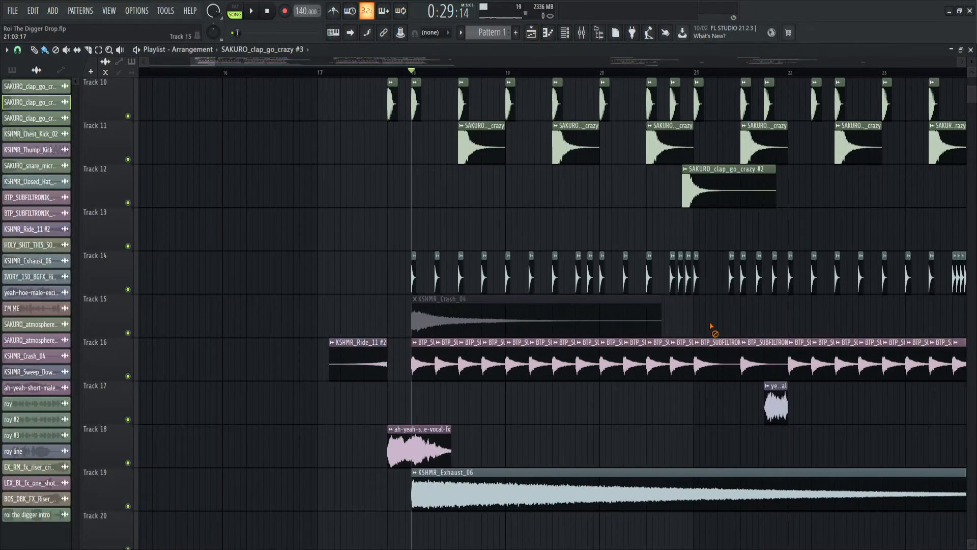
scroll(499, 314, up, 3)
key(space)
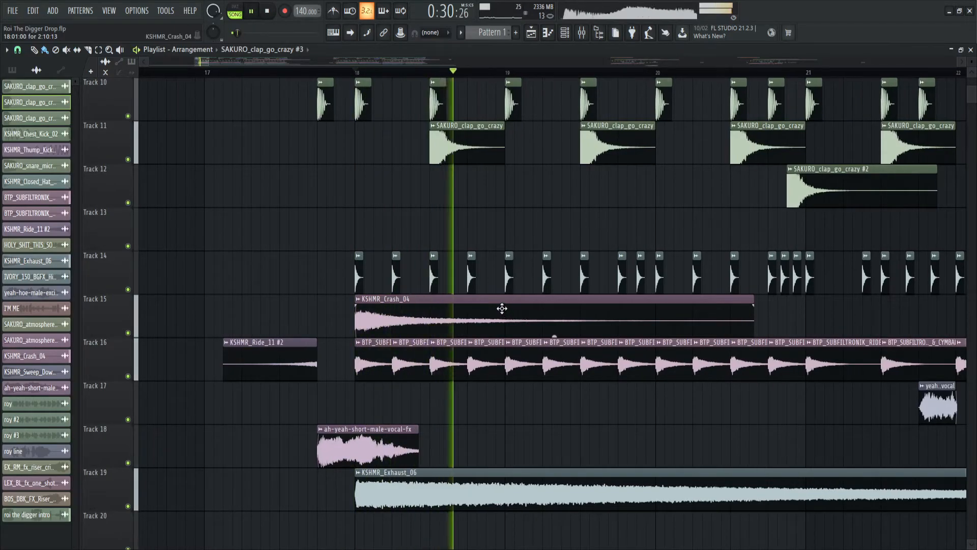
key(space)
- Play from bar 17 into the drop and examine the KSHMR_Ride_11 #2 clip that leads into it
scroll(394, 309, up, 3)
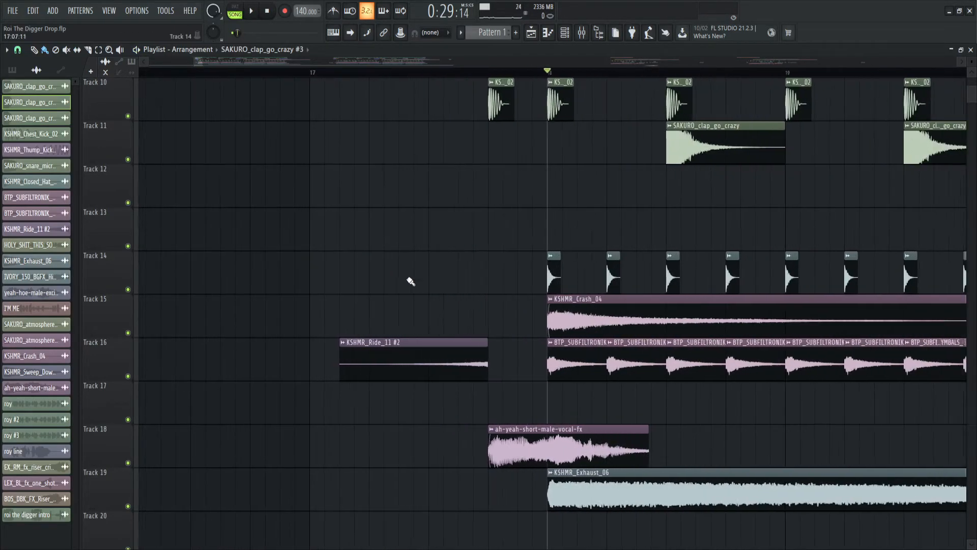
scroll(532, 265, up, 3)
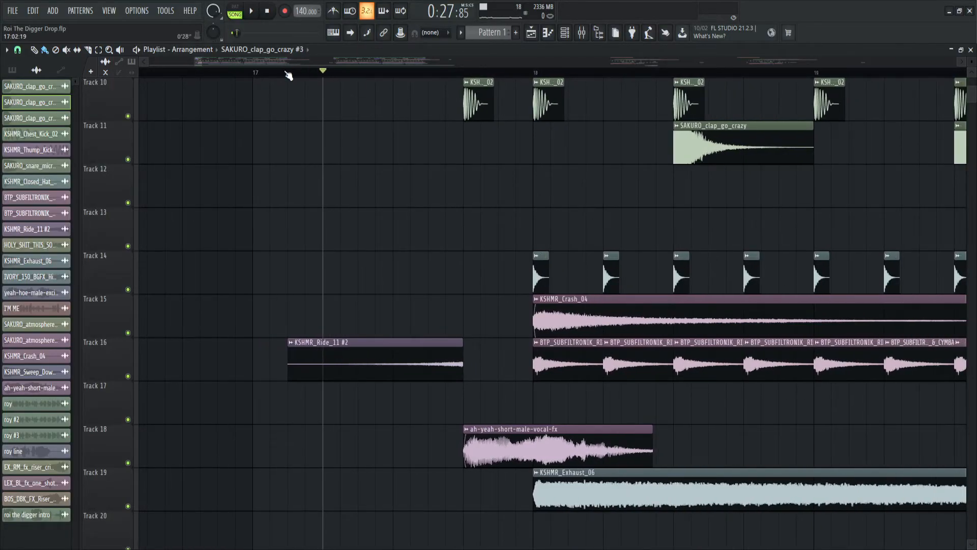
key(space)
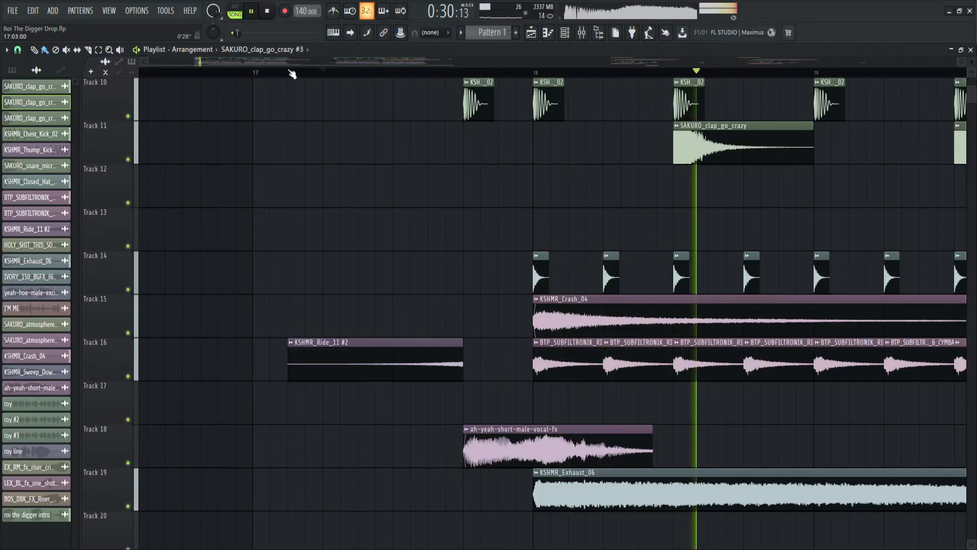
key(space)
- Select the HOLY_SHIT_THIS_SOME_HOT_GARBAGE mixer track and view its effect chain
scroll(349, 212, down, 4)
key(F9)
key(Right)
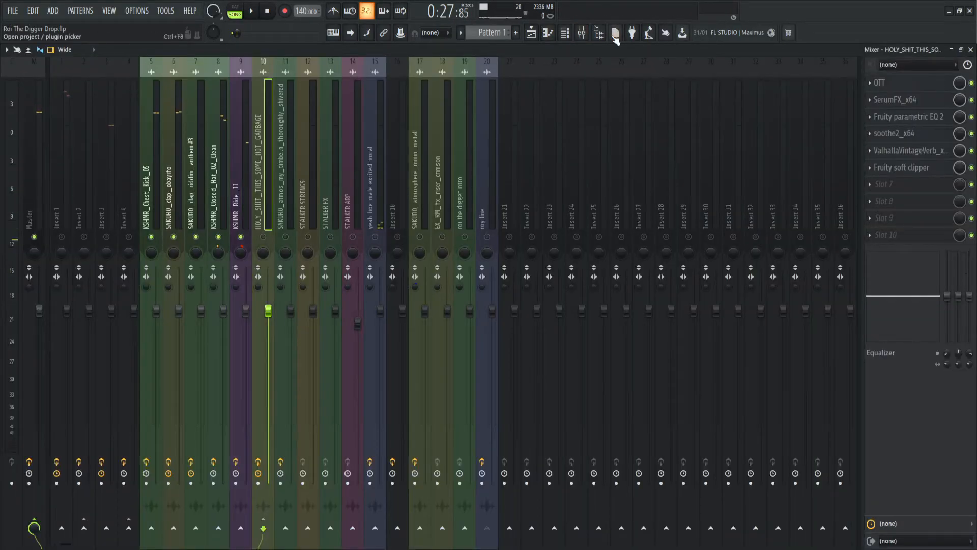
- Locate the first KSHMR_Exhaust_06 clip on Track 19 and open its audio clip settings
click(535, 35)
scroll(454, 208, down, 5)
scroll(560, 270, up, 4)
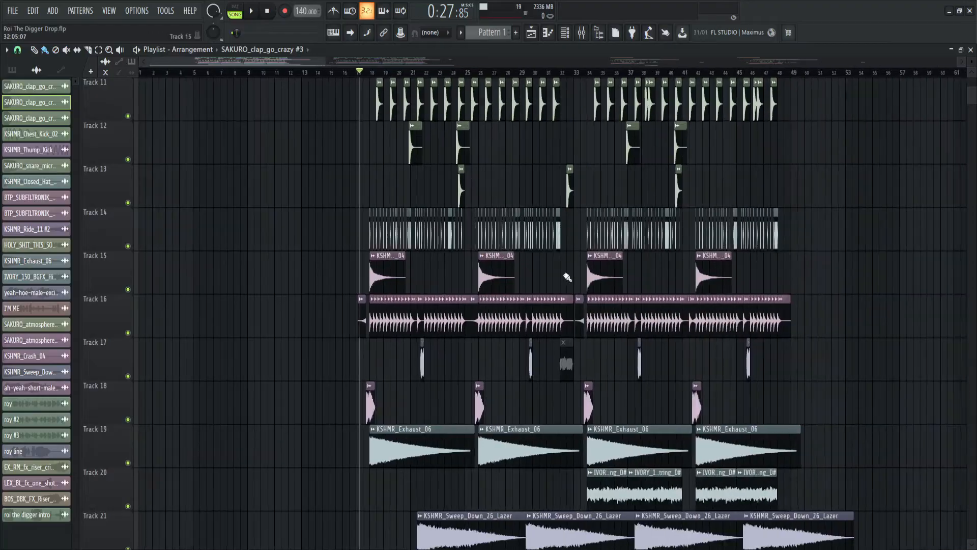
click(537, 34)
click(537, 34)
scroll(436, 191, up, 4)
scroll(423, 194, down, 3)
double_click(423, 194)
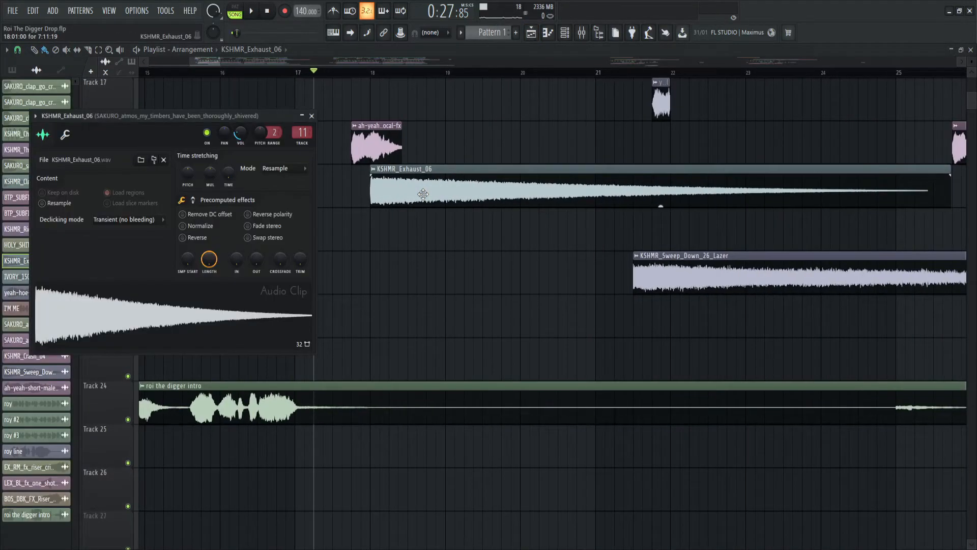
- Toggle the solo of the HOLY_SHIT_THIS_SOME_HOT_GARBAGE mixer track and play the KSHMR_Exhaust_06 clip from bar 18
key(F9)
ctrl+click(263, 236)
click(532, 34)
scroll(328, 77, up, 4)
scroll(438, 185, down, 5)
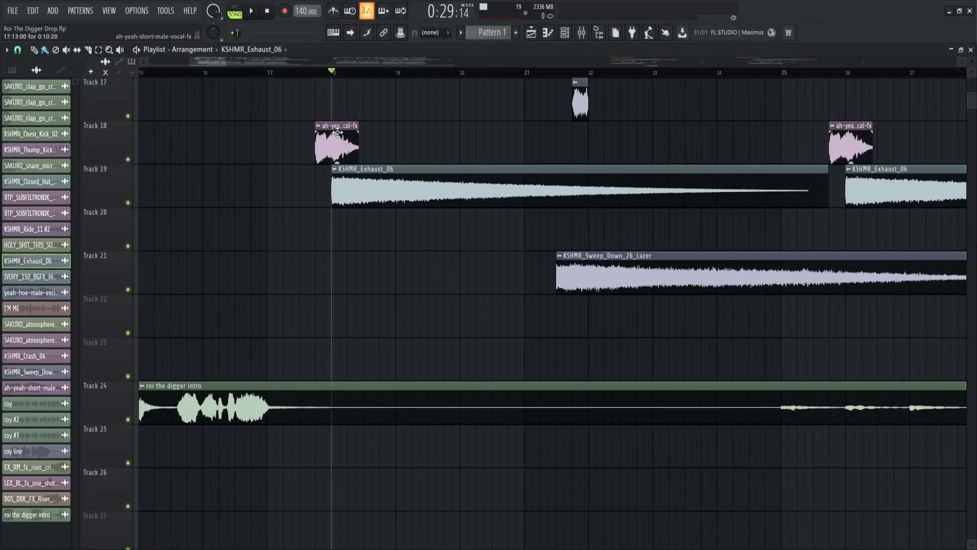
key(space)
scroll(442, 189, up, 3)
scroll(442, 189, up, 1)
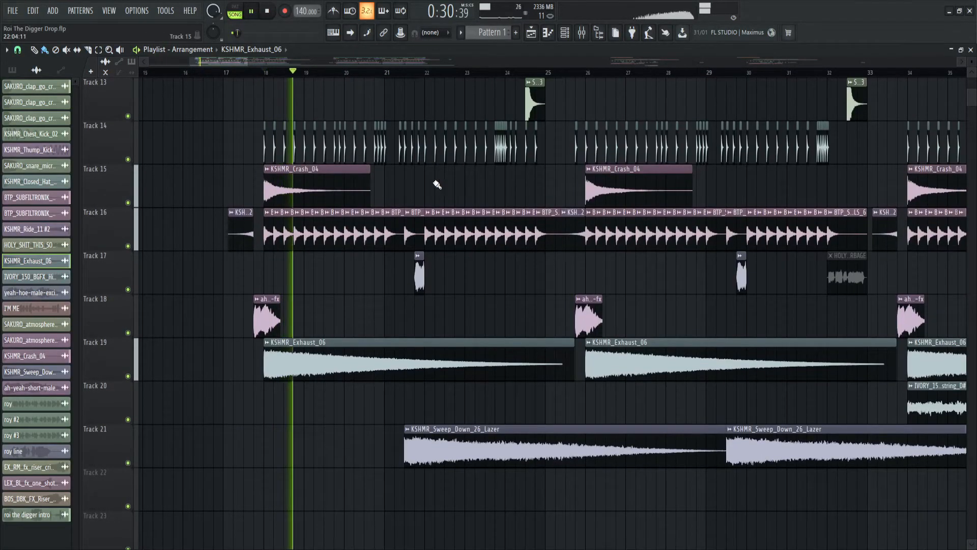
key(space)
- Play from the start of the first KSHMR_Sweep_Down_26_Lazer clip on Track 21 and examine its placement
scroll(458, 320, up, 5)
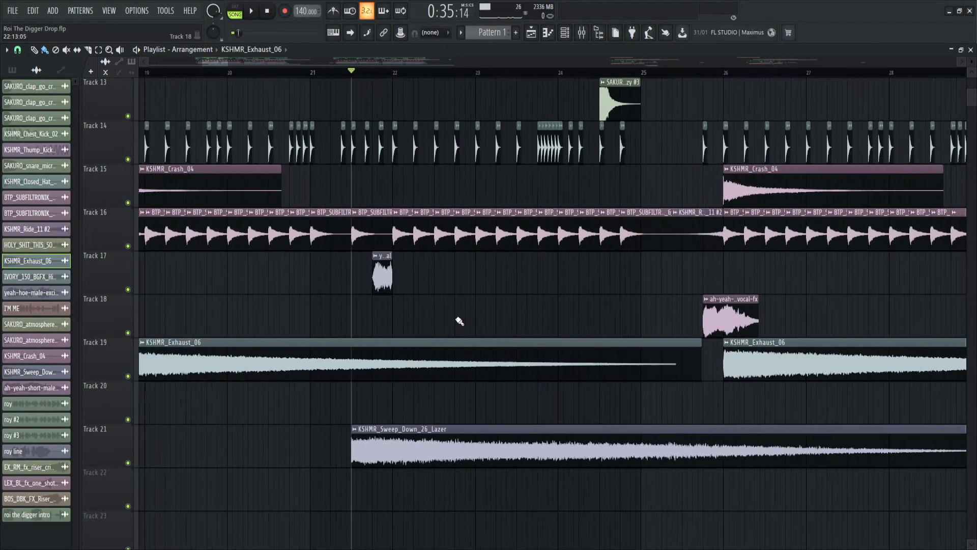
scroll(453, 326, down, 4)
key(space)
key(space)
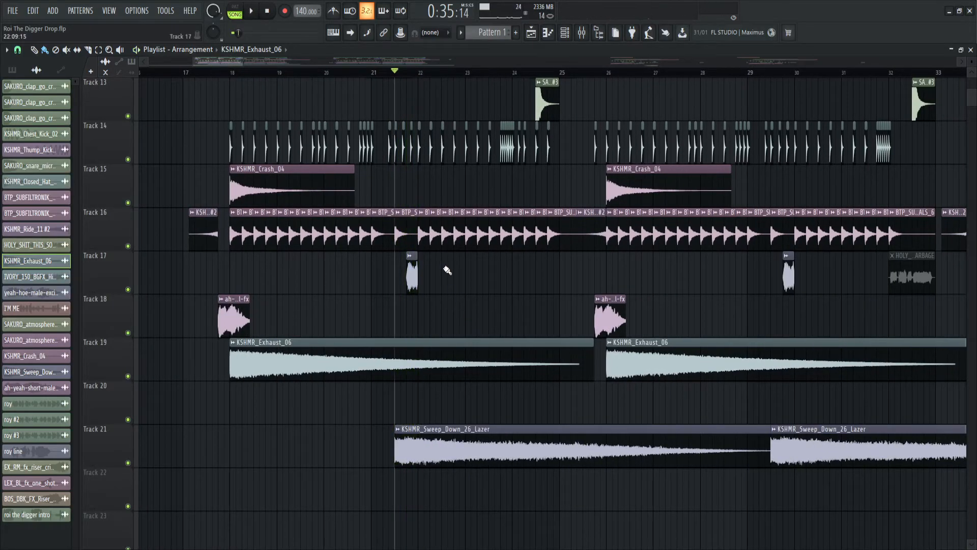
scroll(456, 285, up, 3)
scroll(504, 394, down, 5)
scroll(526, 408, up, 2)
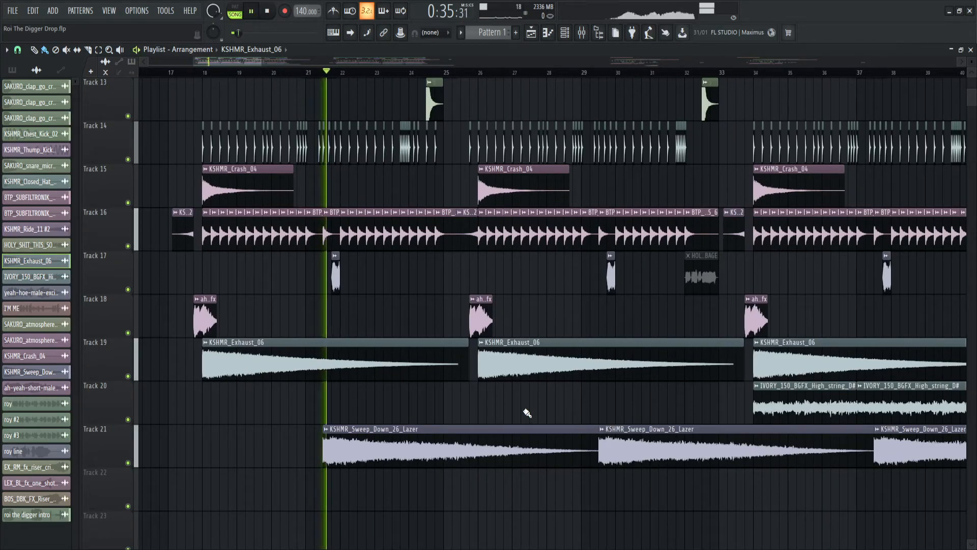
key(space)
- Solo Track 20 to play the IVORY_150_BGFX_High_string_D# clips from bar 34, and restore the other tracks
scroll(527, 411, down, 4)
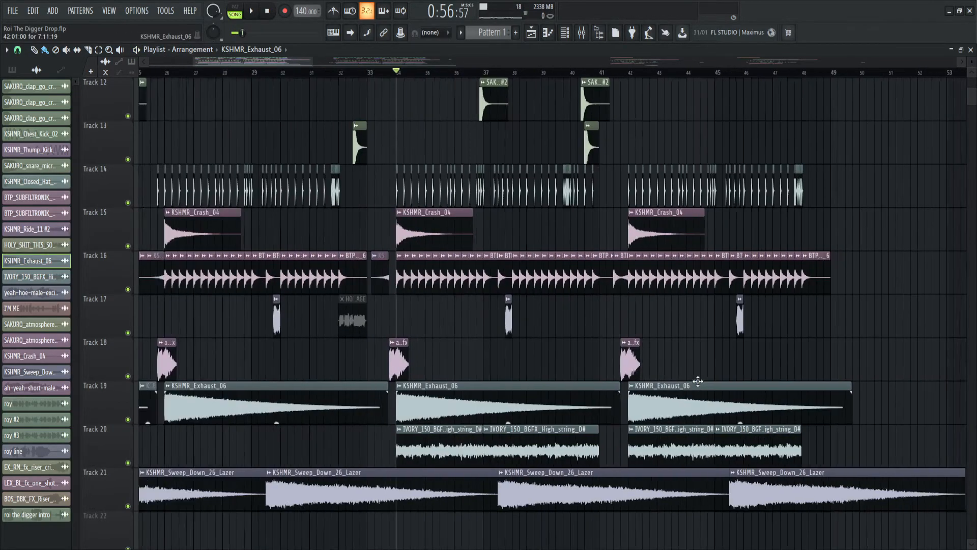
scroll(736, 359, down, 2)
scroll(738, 356, up, 1)
scroll(792, 328, up, 2)
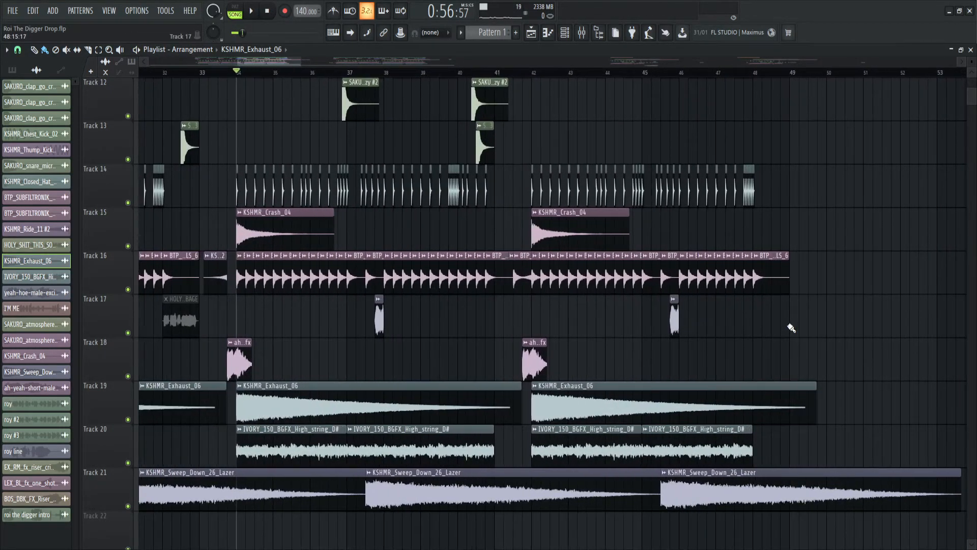
scroll(792, 329, up, 4)
scroll(593, 299, down, 5)
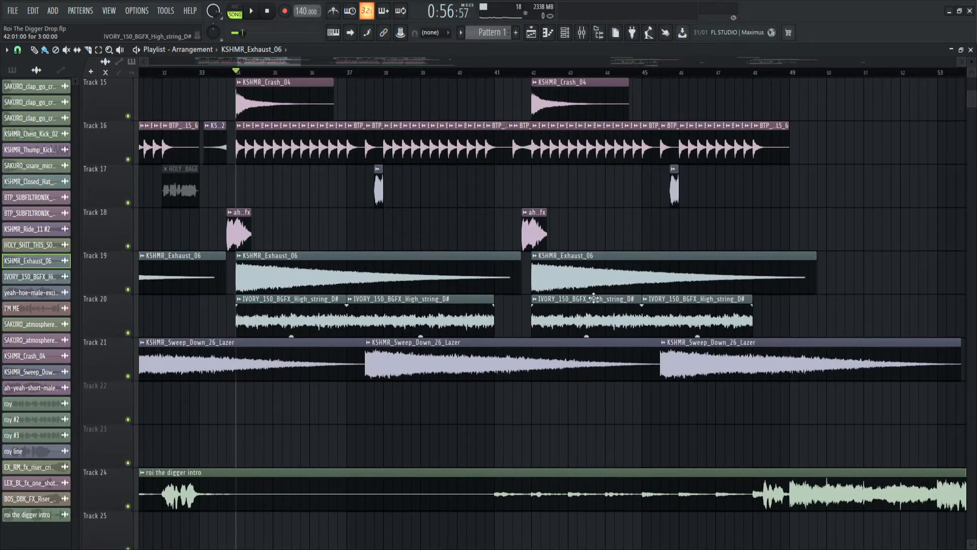
scroll(297, 274, down, 1)
right_click(127, 289)
key(space)
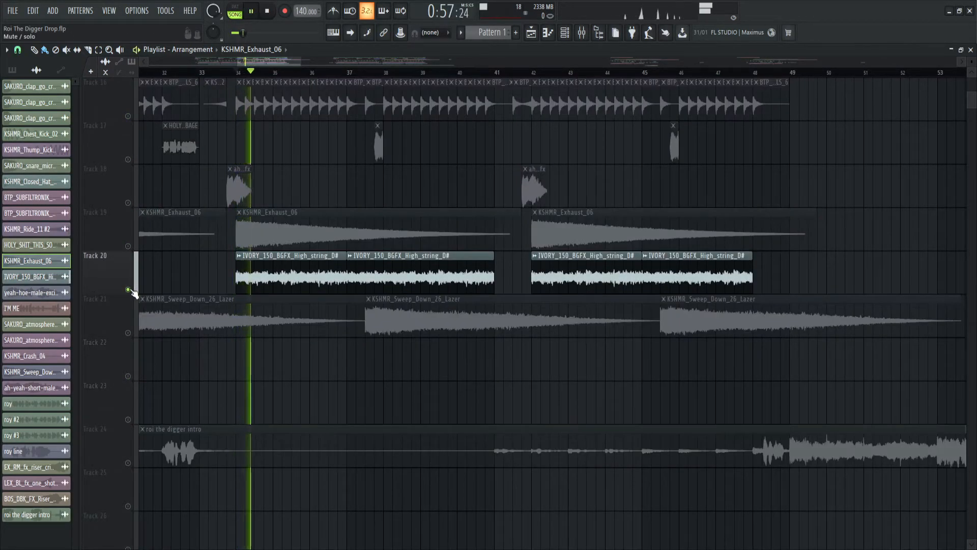
right_click(128, 289)
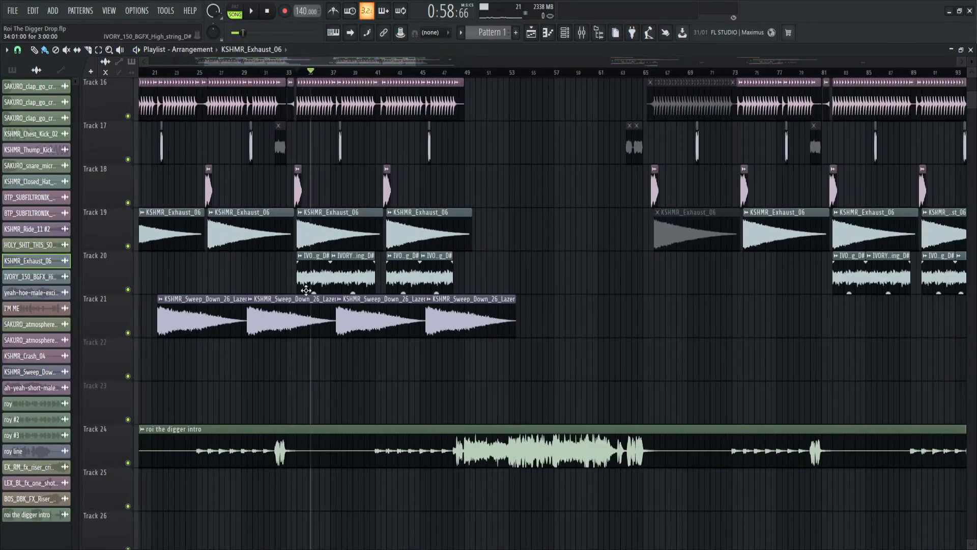
- Examine where the high string clips on Track 20 sit relative to the other drum and FX layers in the drop
scroll(306, 290, up, 3)
scroll(339, 283, up, 5)
scroll(336, 281, down, 5)
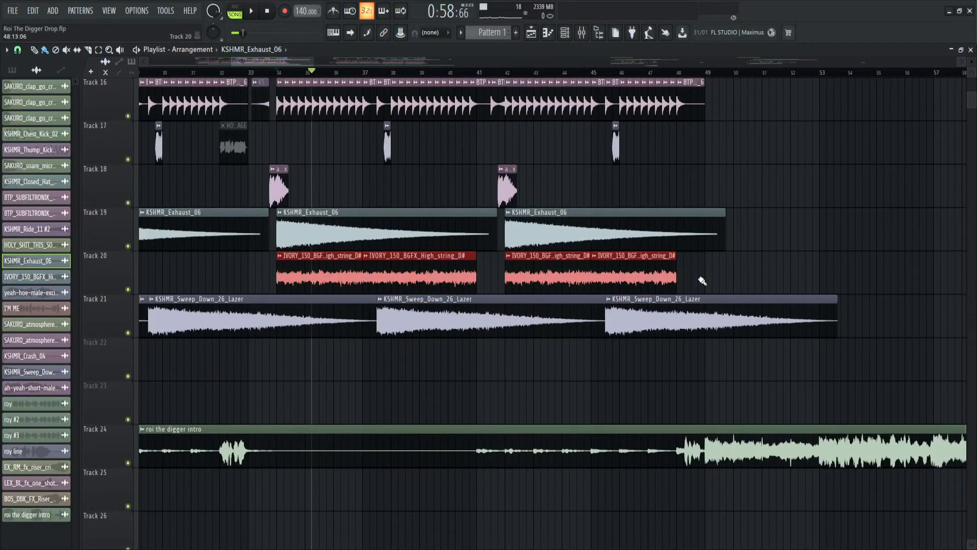
scroll(703, 280, down, 2)
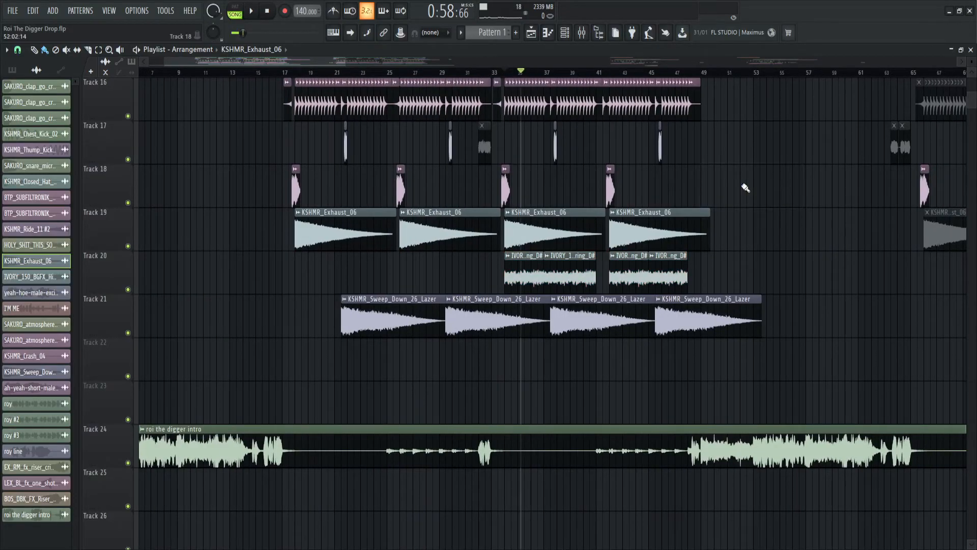
scroll(756, 180, down, 1)
scroll(421, 154, up, 2)
scroll(409, 149, up, 5)
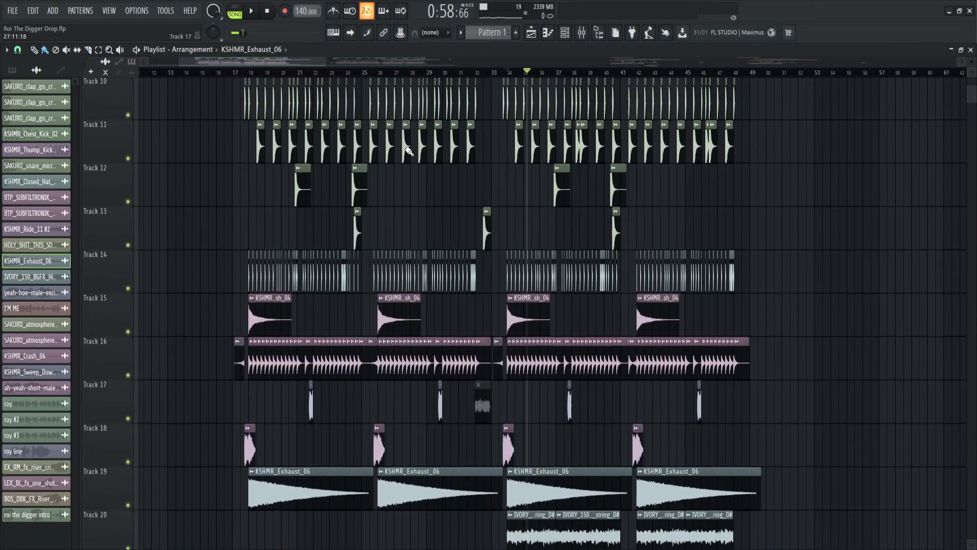
- Locate the first ah-yeah-short-male-vocal-fx clip on Track 18, check its mixer track and return to the playlist
scroll(233, 72, up, 5)
scroll(432, 275, down, 5)
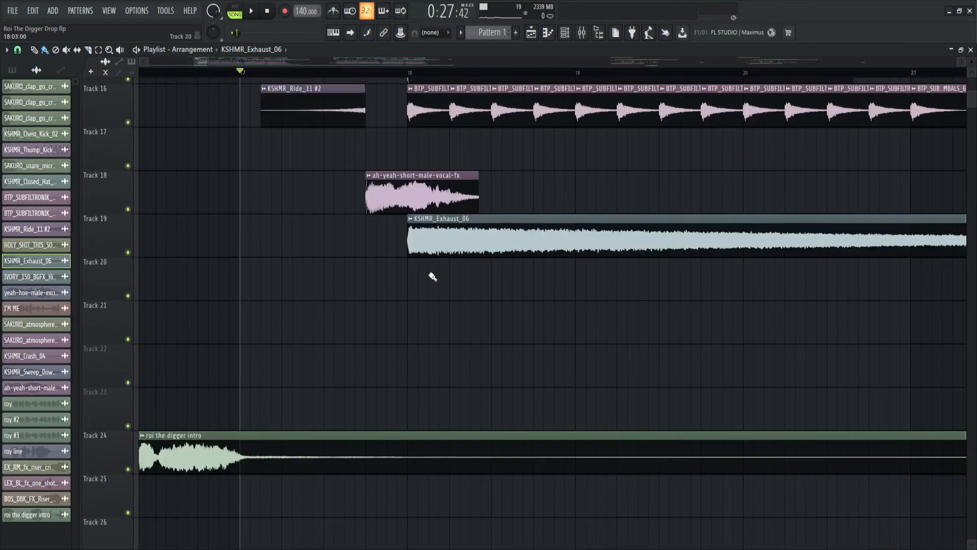
scroll(428, 278, up, 1)
double_click(418, 263)
click(582, 33)
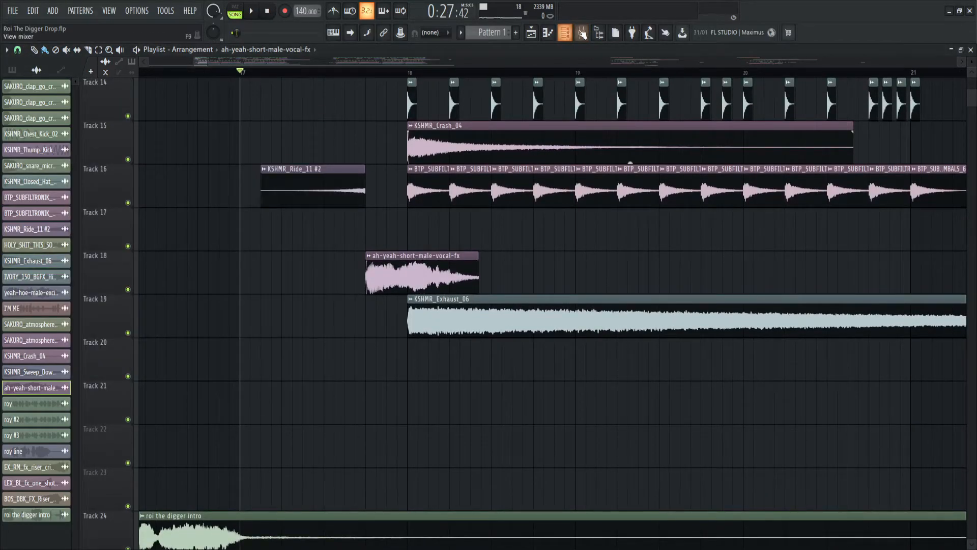
click(531, 32)
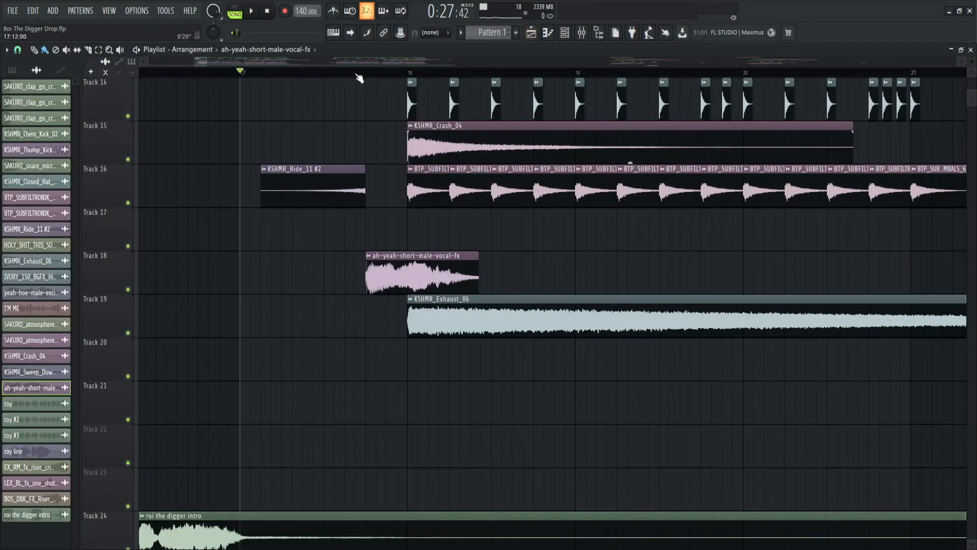
- Play the vocal clip on Track 18 leading into bar 18 and the excited vocal clip on Track 17 before bar 22
scroll(341, 159, down, 6)
key(space)
scroll(420, 102, up, 6)
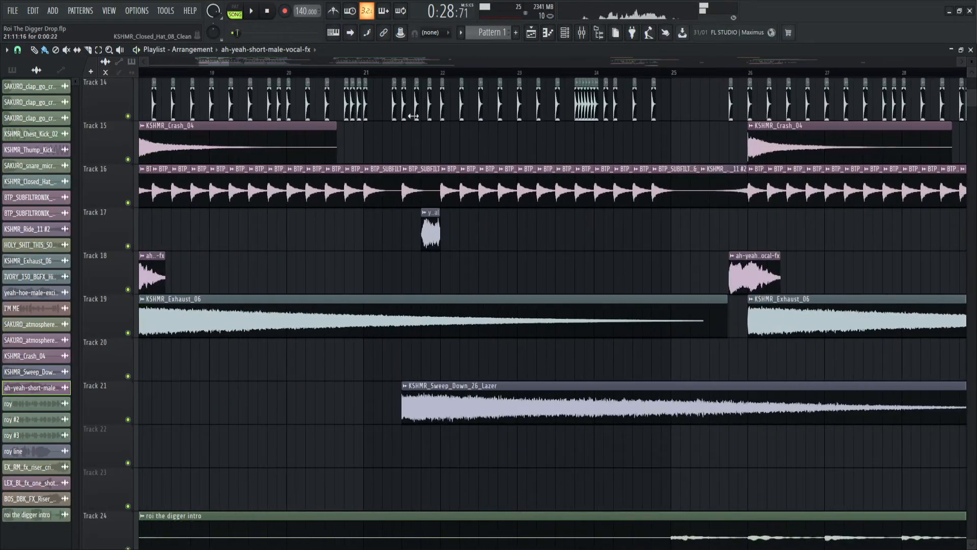
scroll(421, 83, up, 3)
click(456, 71)
key(space)
scroll(389, 152, down, 7)
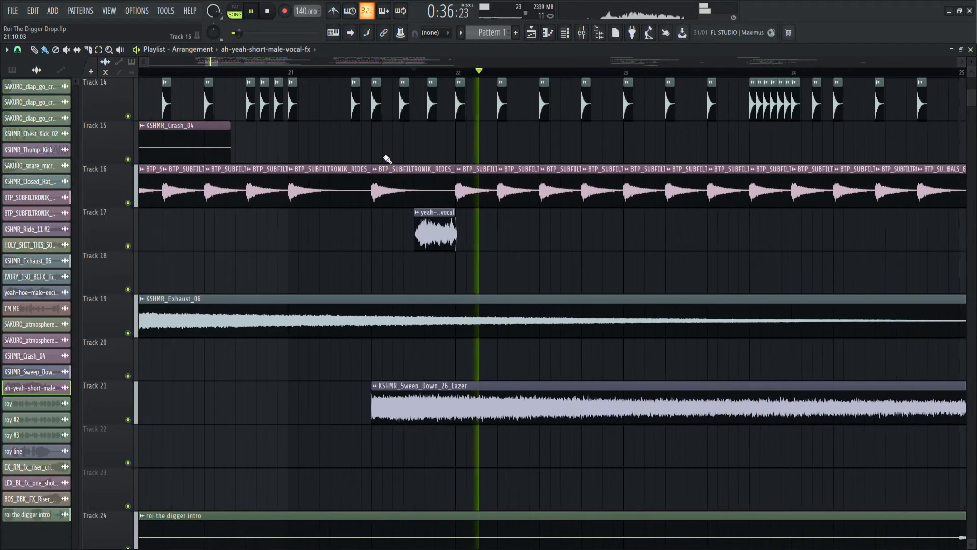
key(space)
- Examine how the vocal clips on Tracks 17 and 18 are placed across both drops
scroll(377, 161, down, 4)
scroll(356, 204, down, 1)
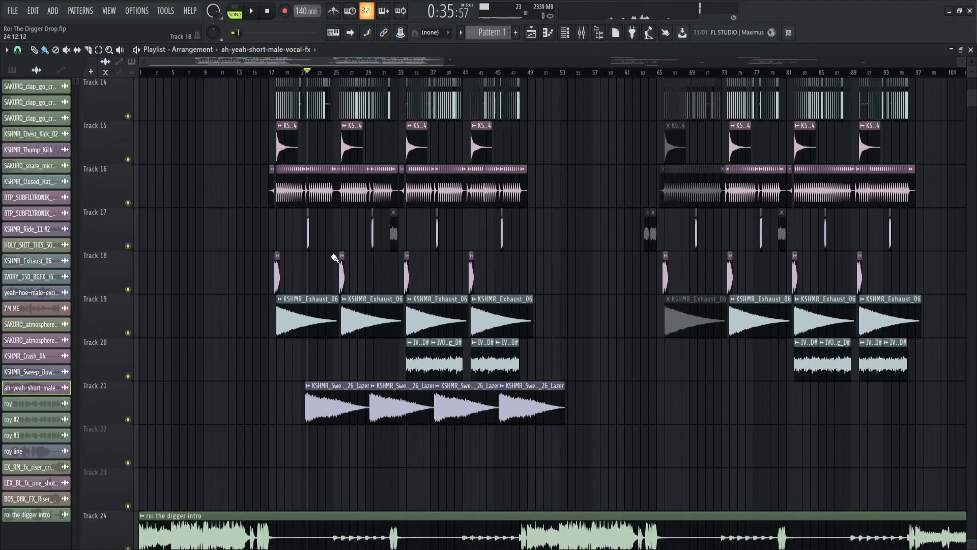
scroll(416, 230, up, 2)
scroll(415, 230, up, 2)
scroll(419, 233, down, 5)
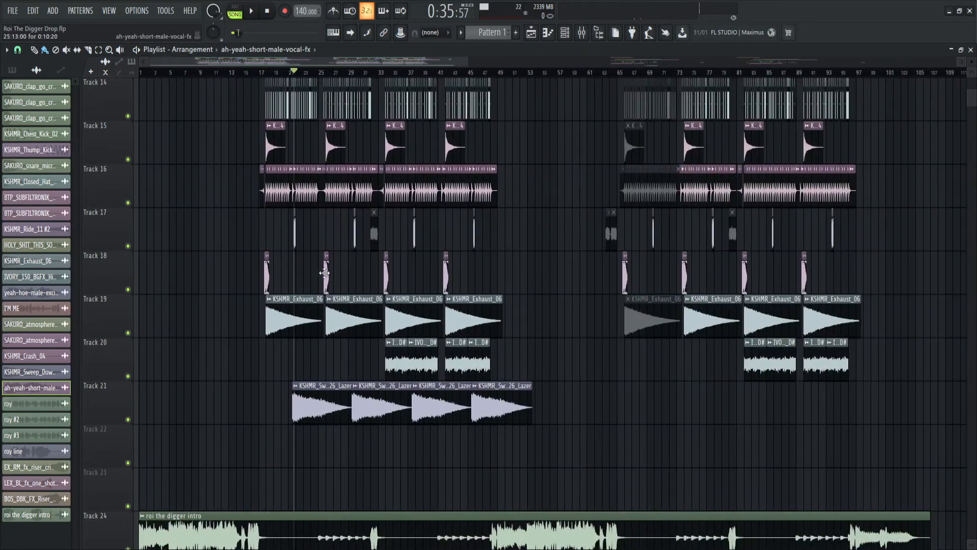
scroll(349, 276, up, 1)
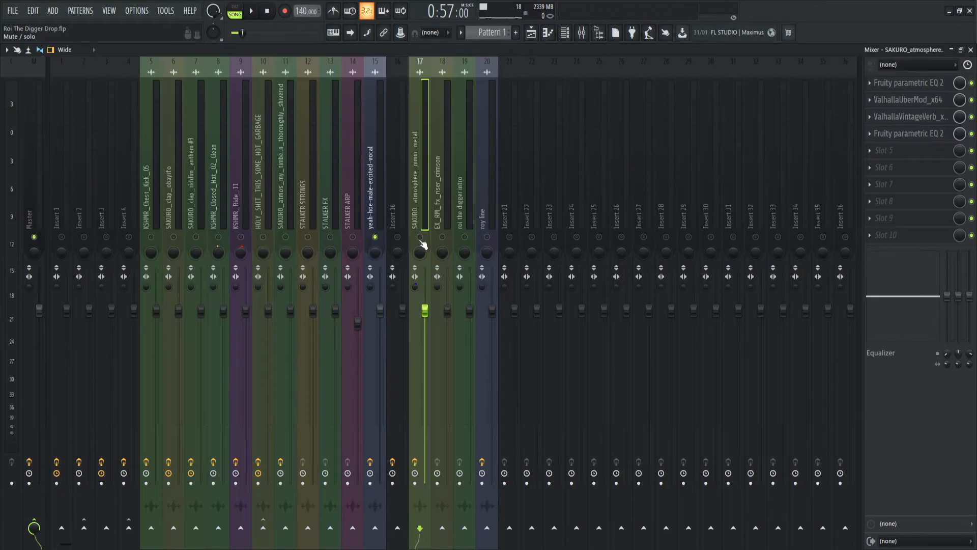
- Play the first SAKURO_atmosphere_mmm_metal clip on Track 7 and the first SAKURO_atmosphere_it_came_from_chicago clip on Track 8
click(531, 32)
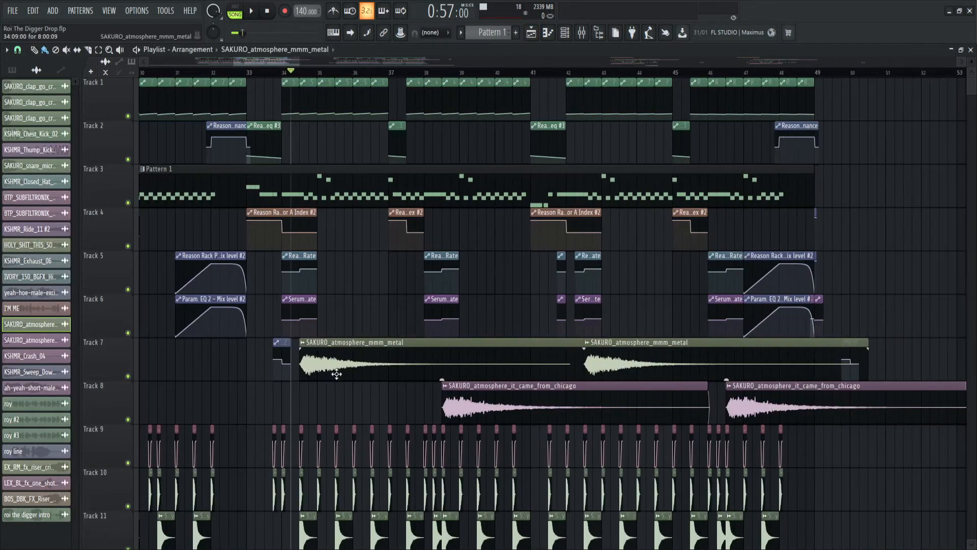
scroll(422, 338, up, 3)
key(space)
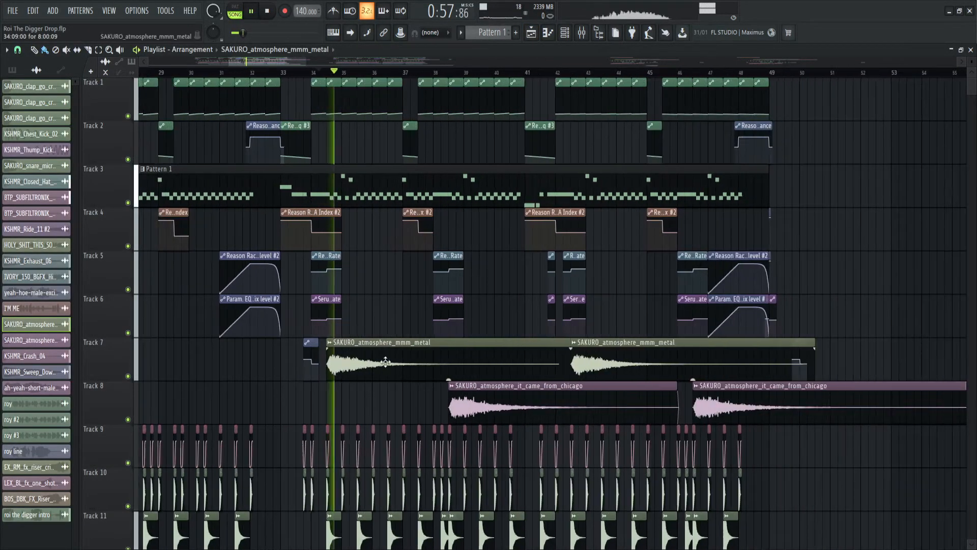
click(466, 72)
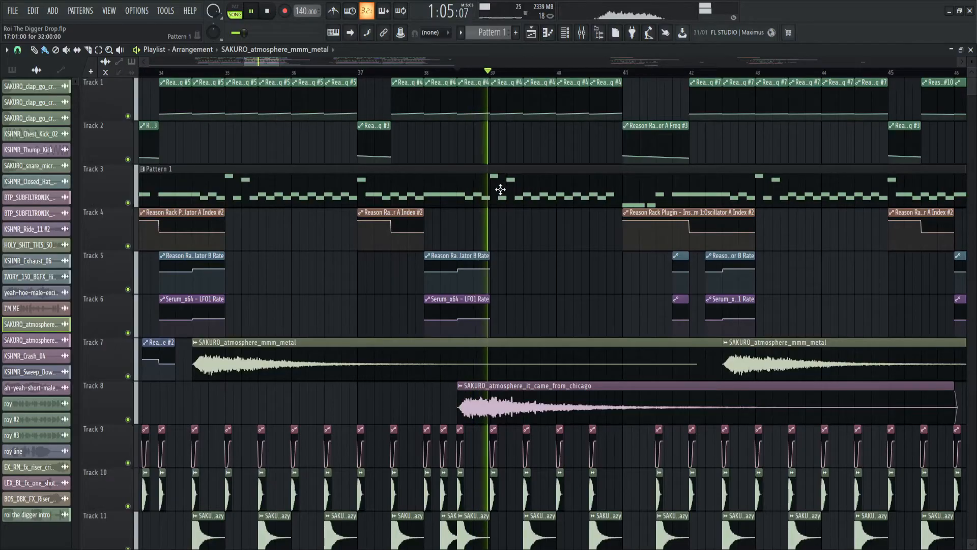
key(space)
- Inspect the audio clip settings of the second SAKURO_atmosphere_mmm_metal clip on Track 7 and close them
scroll(285, 376, down, 3)
scroll(524, 363, up, 2)
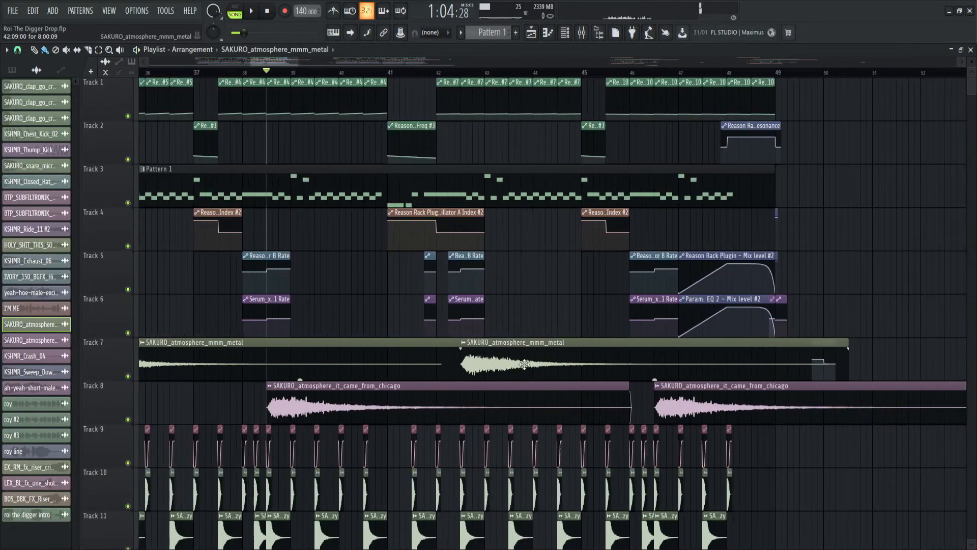
scroll(526, 362, down, 3)
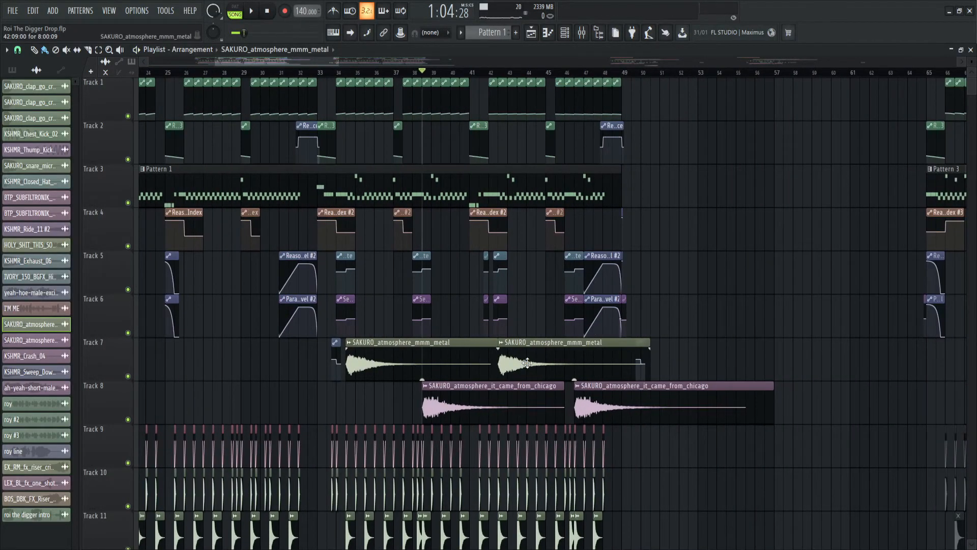
scroll(527, 362, up, 2)
scroll(540, 364, up, 2)
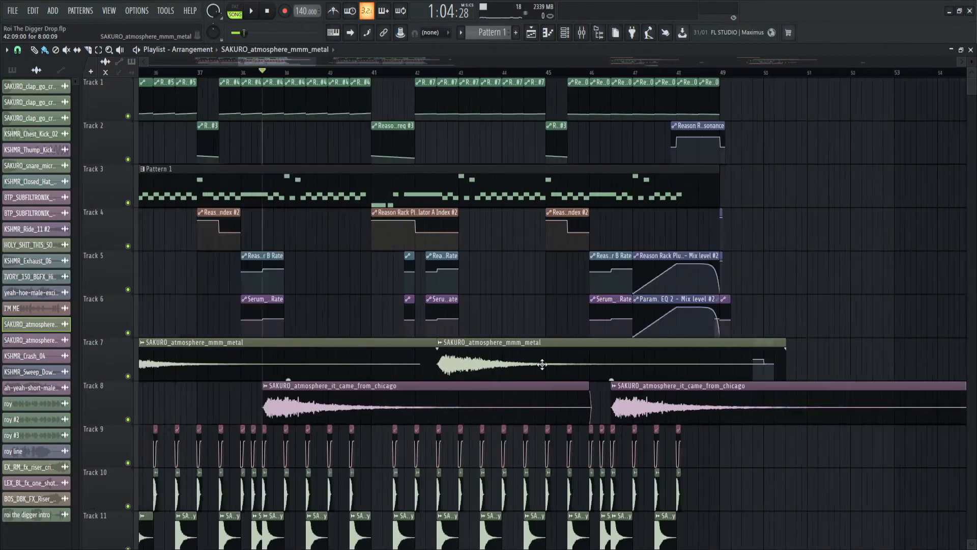
scroll(542, 364, down, 2)
double_click(532, 363)
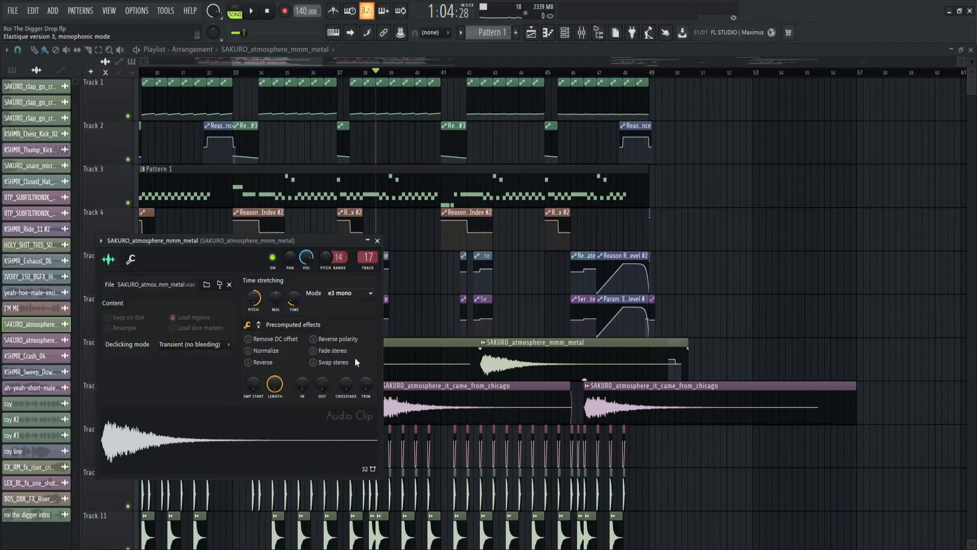
click(377, 240)
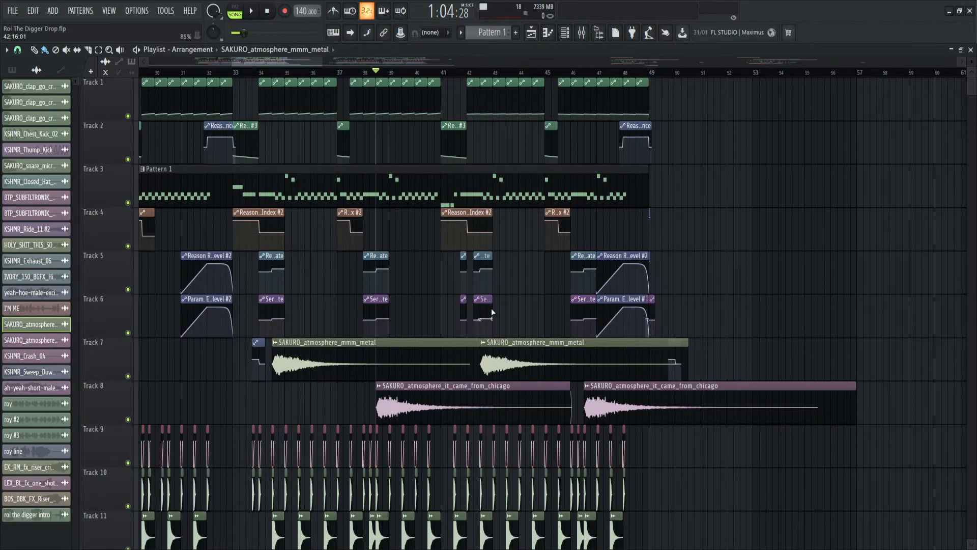
- Review the complete arrangement of the first drop across all tracks
scroll(432, 355, down, 5)
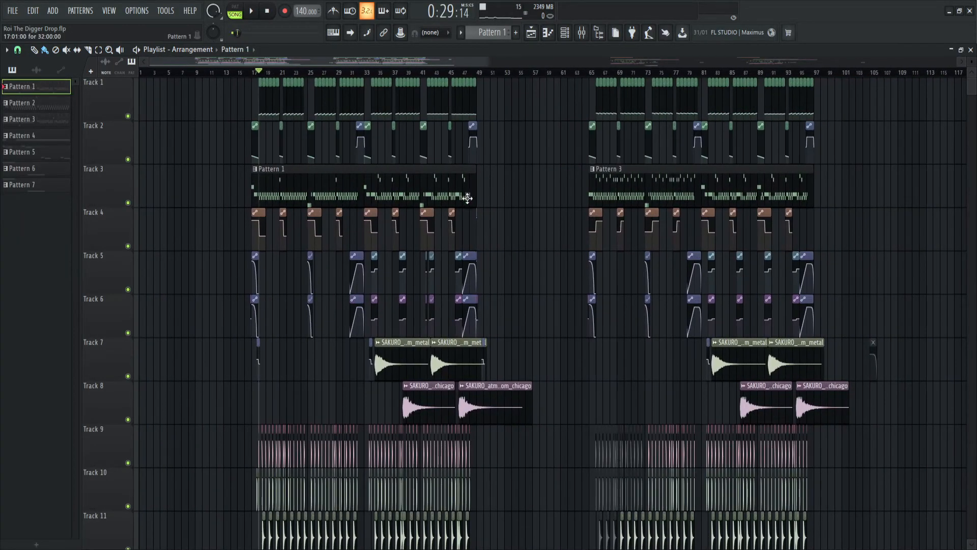
scroll(467, 199, down, 8)
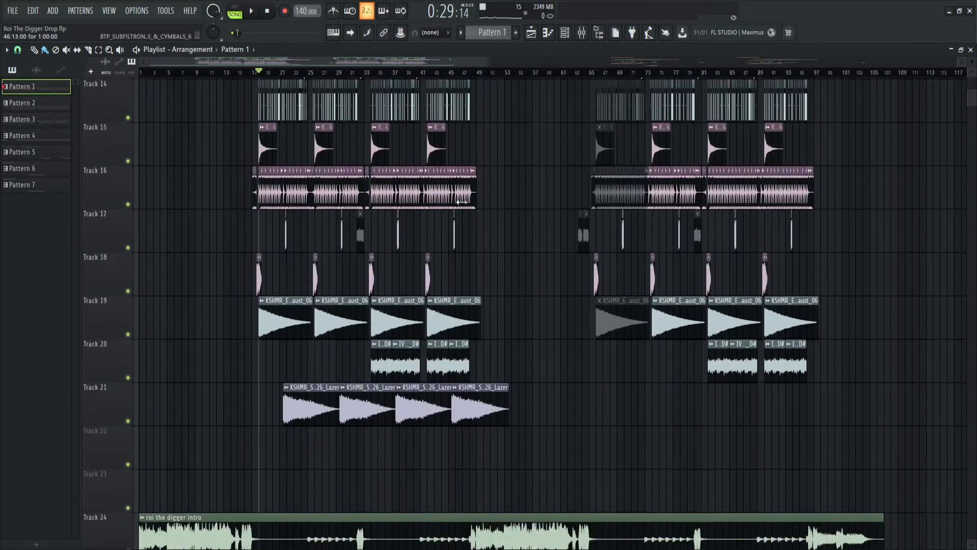
scroll(469, 202, up, 2)
scroll(545, 218, up, 7)
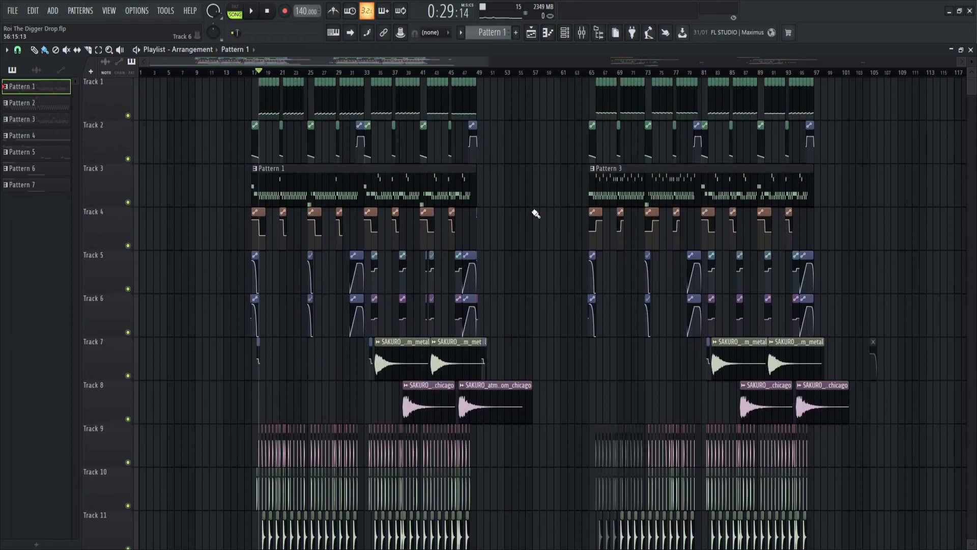
- Locate the start of the second drop at bar 65 and examine its Pattern 3 and automation clips
scroll(536, 223, up, 3)
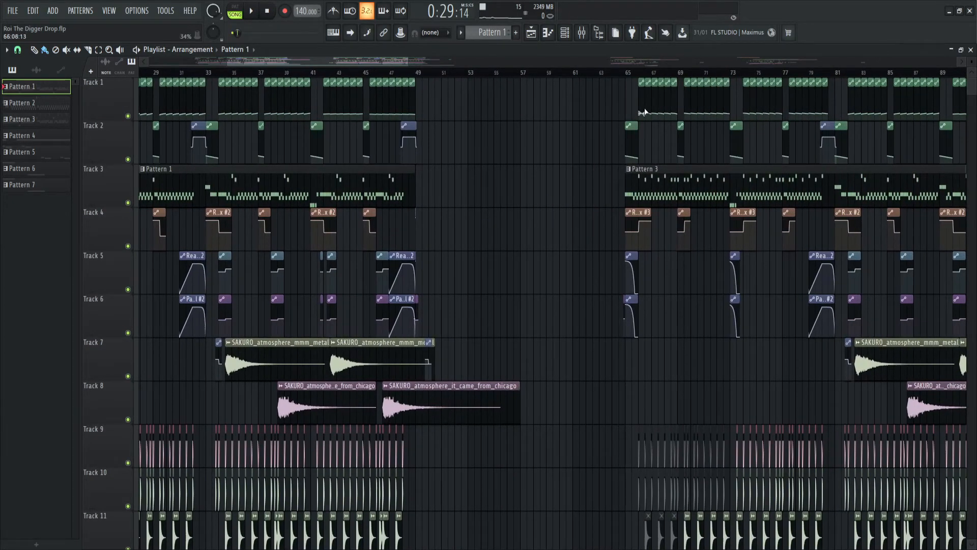
scroll(563, 166, down, 3)
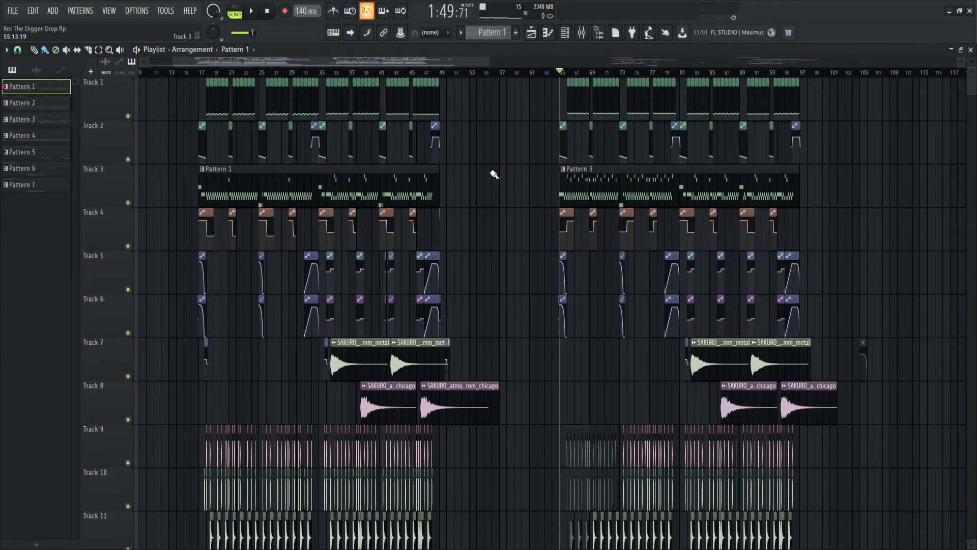
scroll(502, 174, down, 12)
scroll(611, 244, up, 12)
scroll(583, 153, up, 8)
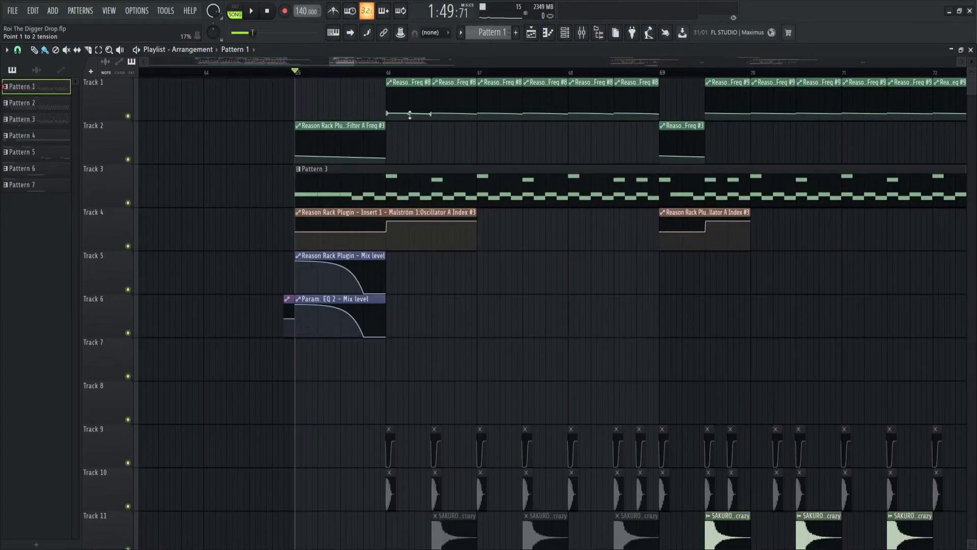
- Select Pattern 3 on Track 3 and compare the second drop's bass and automation clips with the first drop's Pattern 1 section
scroll(406, 120, down, 4)
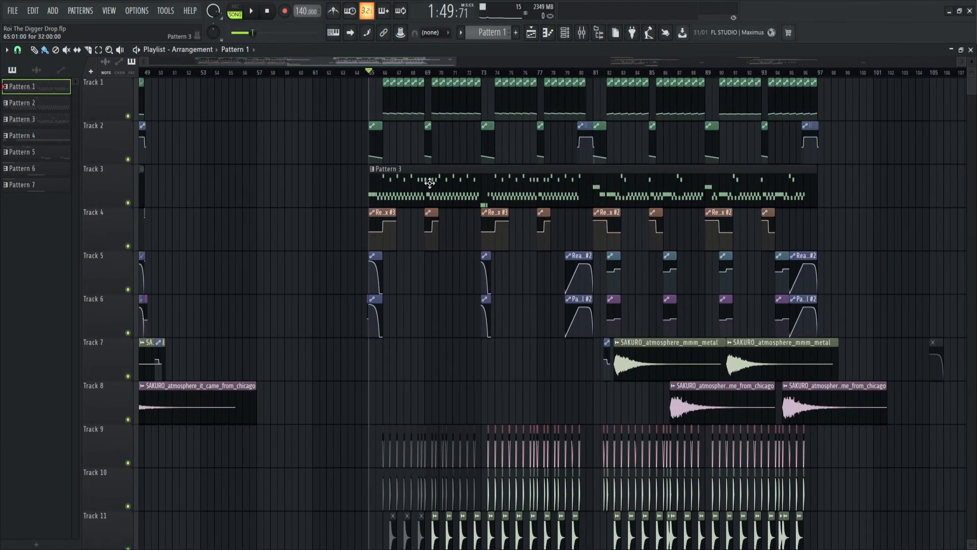
double_click(438, 188)
scroll(440, 189, down, 2)
click(532, 35)
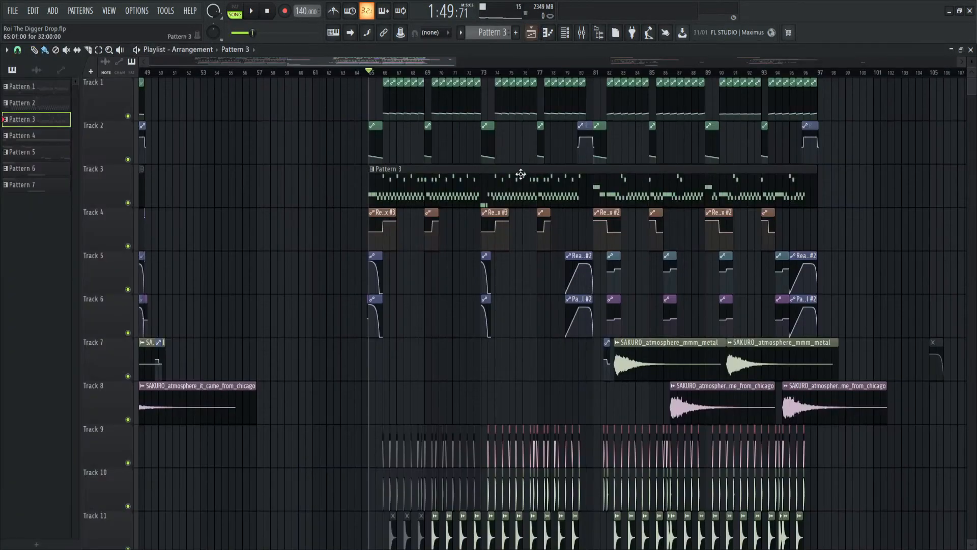
scroll(522, 174, down, 5)
scroll(291, 206, up, 3)
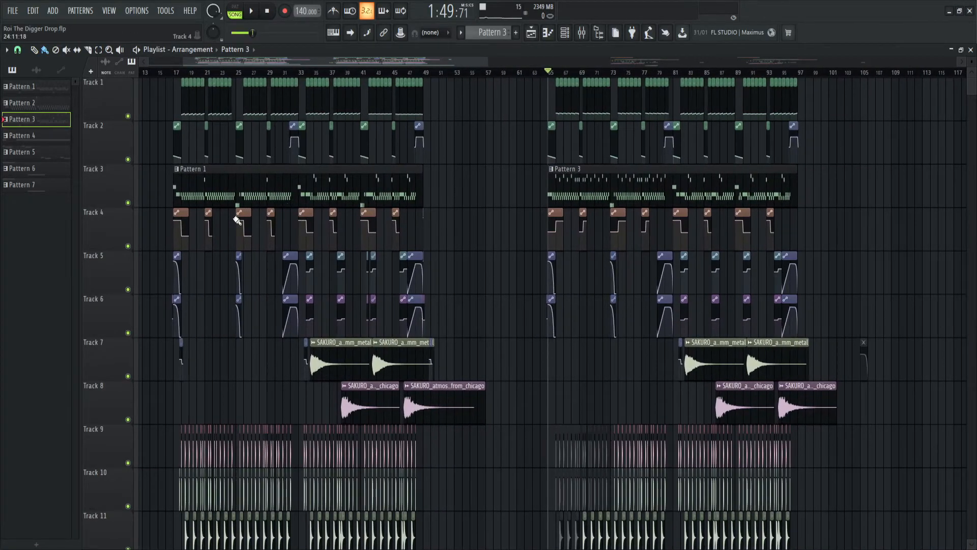
- Compare the atmosphere, drum and FX clips of both drops down to the lower tracks of the arrangement
scroll(267, 222, down, 8)
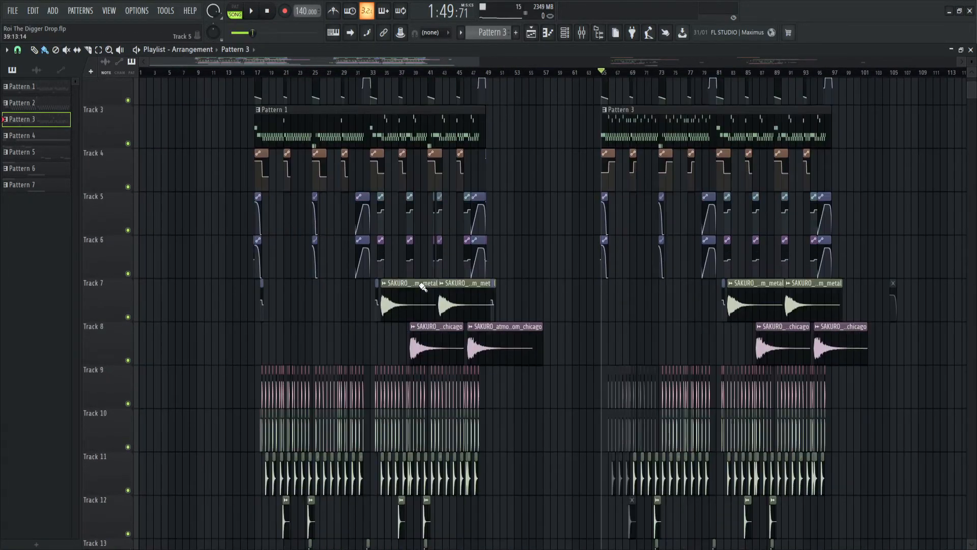
scroll(432, 280, down, 3)
scroll(432, 280, down, 3)
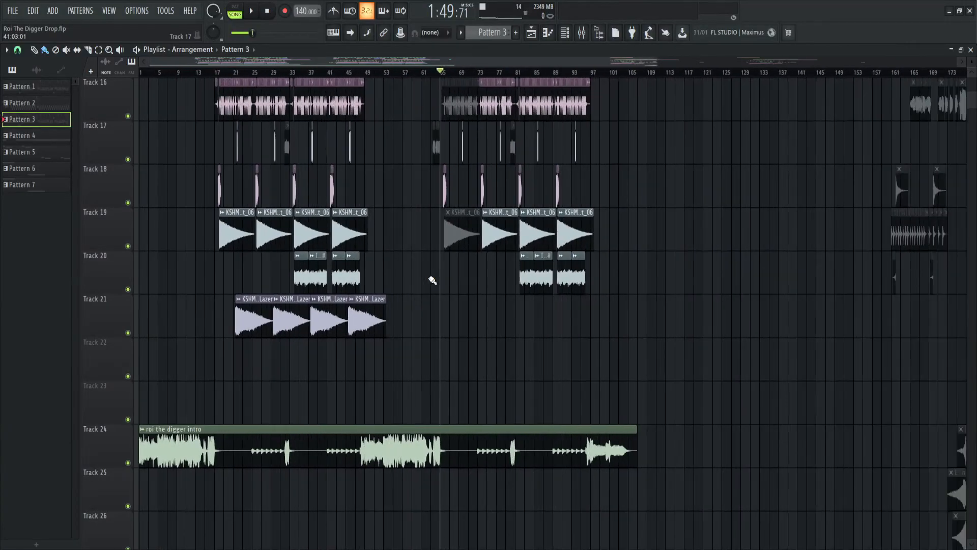
scroll(207, 297, up, 5)
scroll(249, 295, up, 3)
scroll(249, 295, up, 5)
- Switch to the Roi The Digger Intro project and review its full arrangement from Track 1 to the vocal tracks
scroll(188, 286, down, 3)
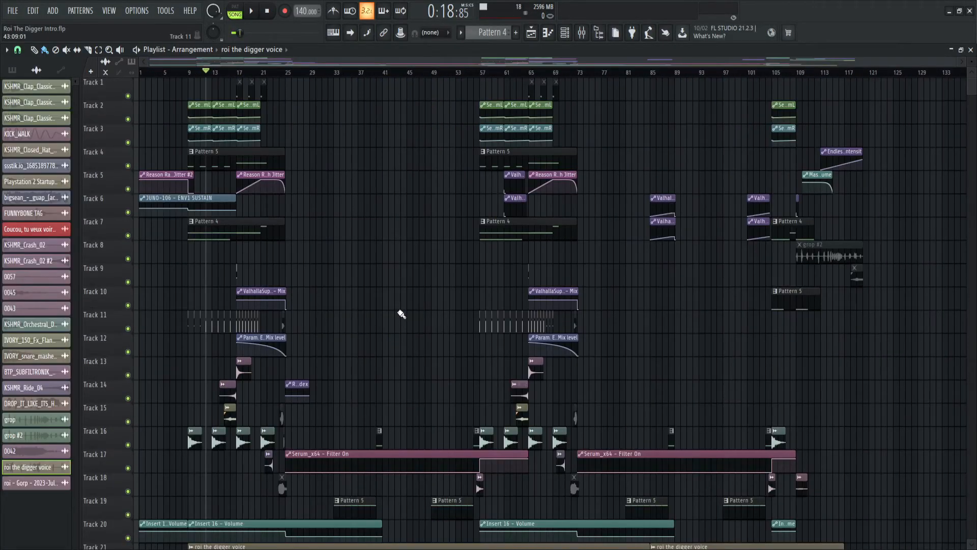
scroll(401, 316, down, 8)
scroll(403, 301, up, 5)
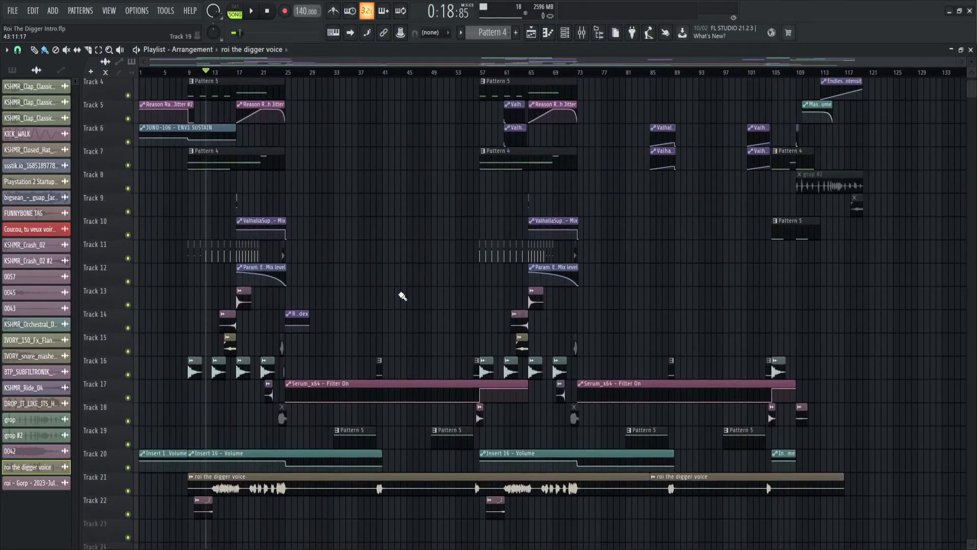
scroll(403, 295, up, 3)
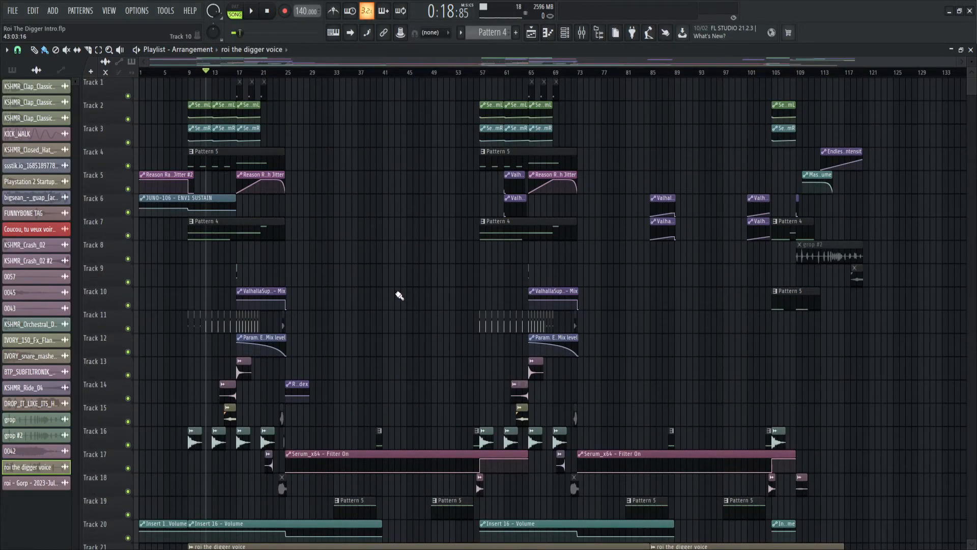
scroll(400, 296, down, 5)
scroll(399, 295, up, 5)
scroll(396, 294, down, 10)
- Examine how the roi - Gorp clips on Track 22 lead into the roi the digger voice vocal on Track 21 at bar 13
alt+scroll(395, 295, up, 5)
ctrl+scroll(233, 299, up, 6)
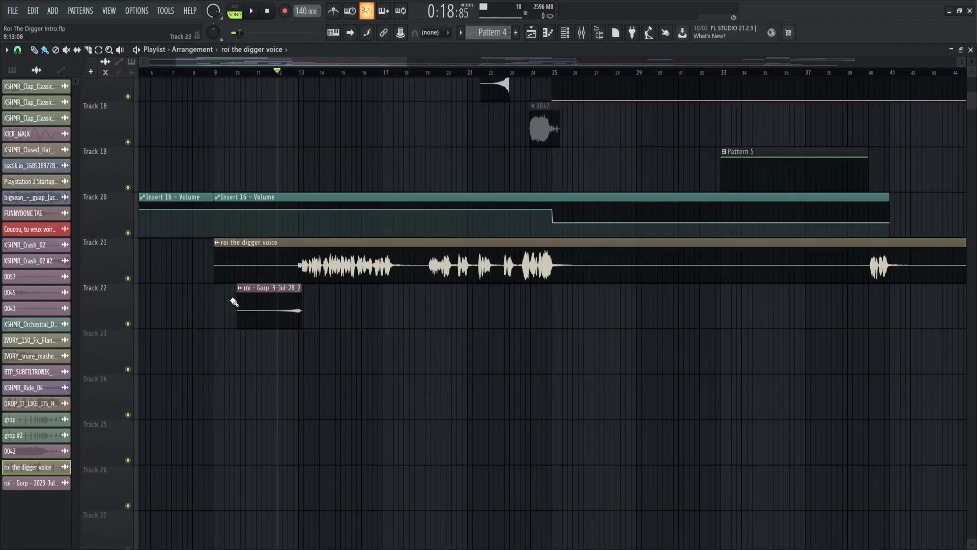
ctrl+scroll(447, 307, up, 3)
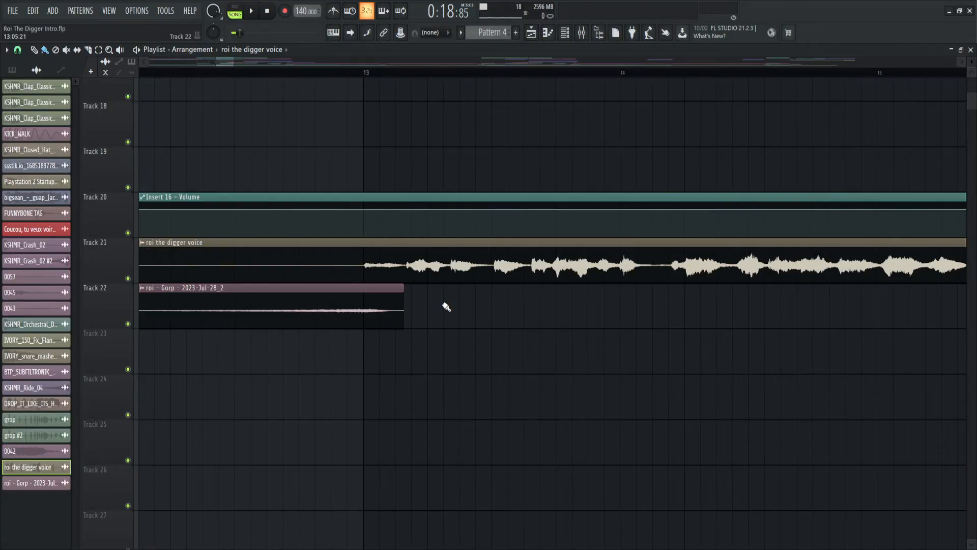
ctrl+scroll(446, 307, down, 10)
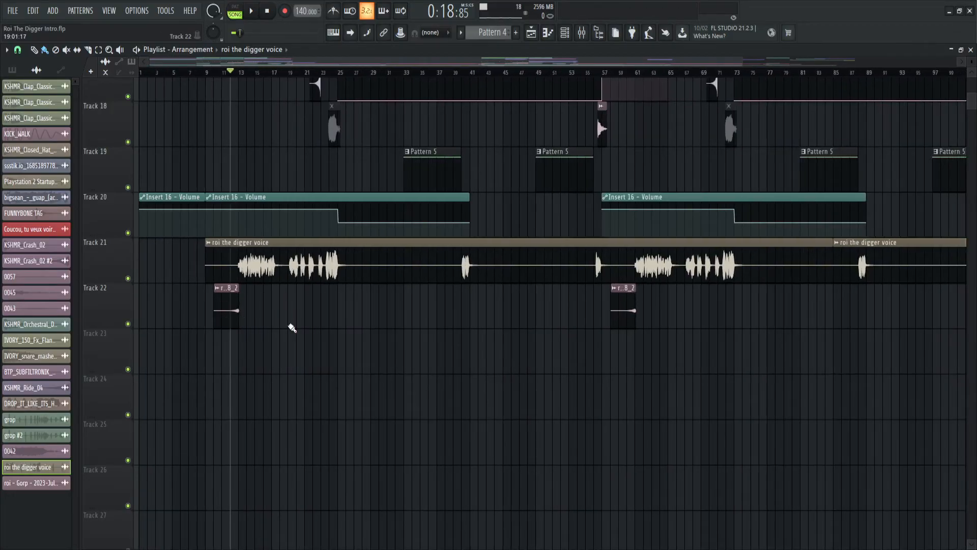
drag(681, 330, 234, 282)
ctrl+scroll(341, 290, up, 10)
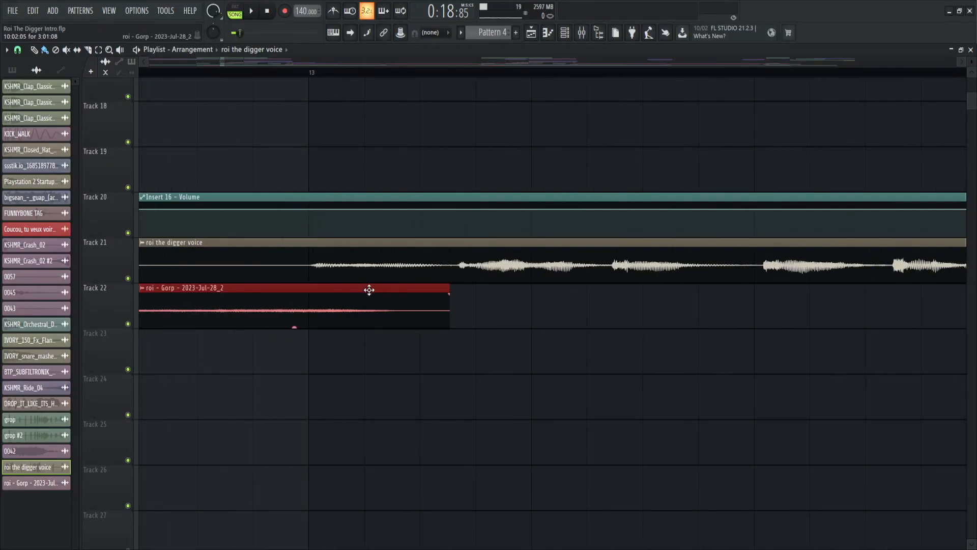
ctrl+scroll(369, 290, down, 5)
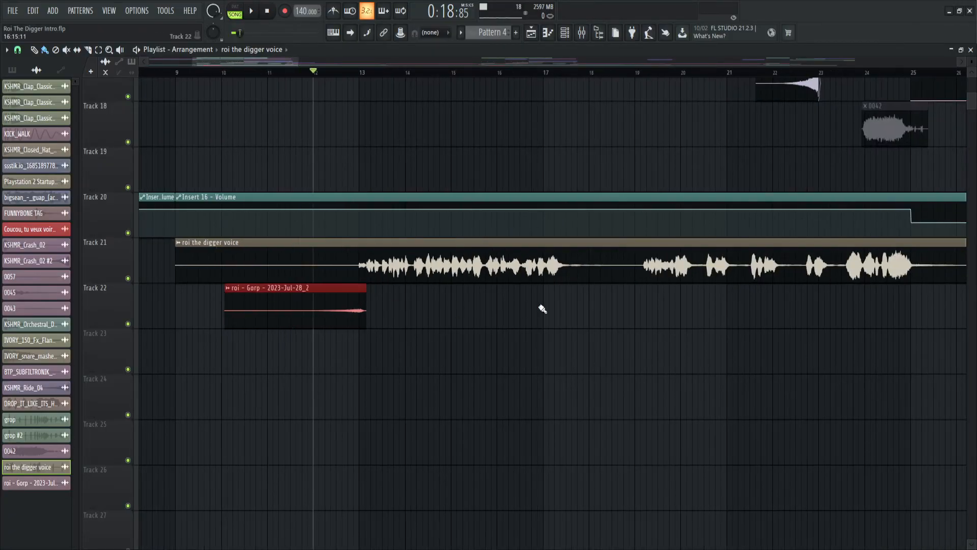
click(542, 306)
ctrl+scroll(568, 308, up, 3)
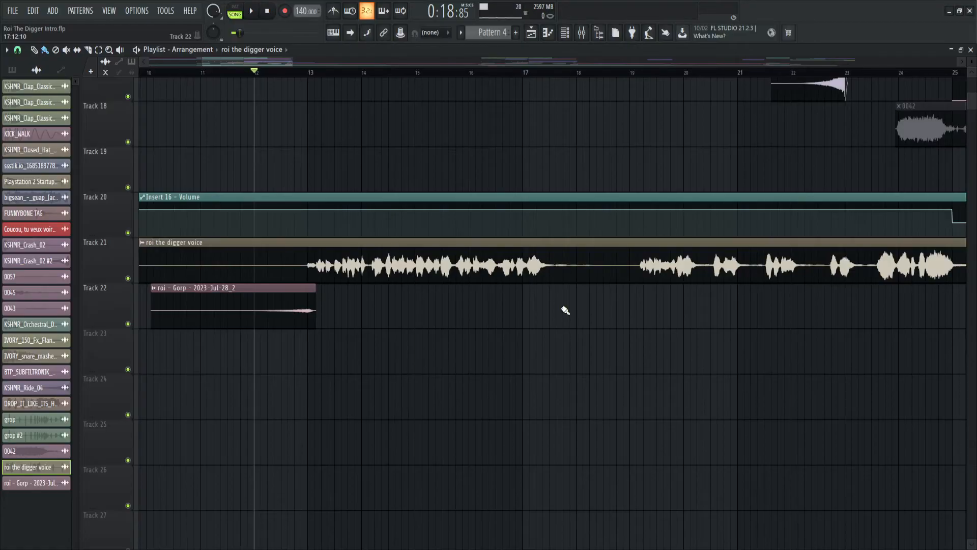
- Solo Track 21 and play the roi the digger voice clip from bar 13
shift+scroll(545, 296, down, 3)
ctrl+scroll(473, 267, down, 2)
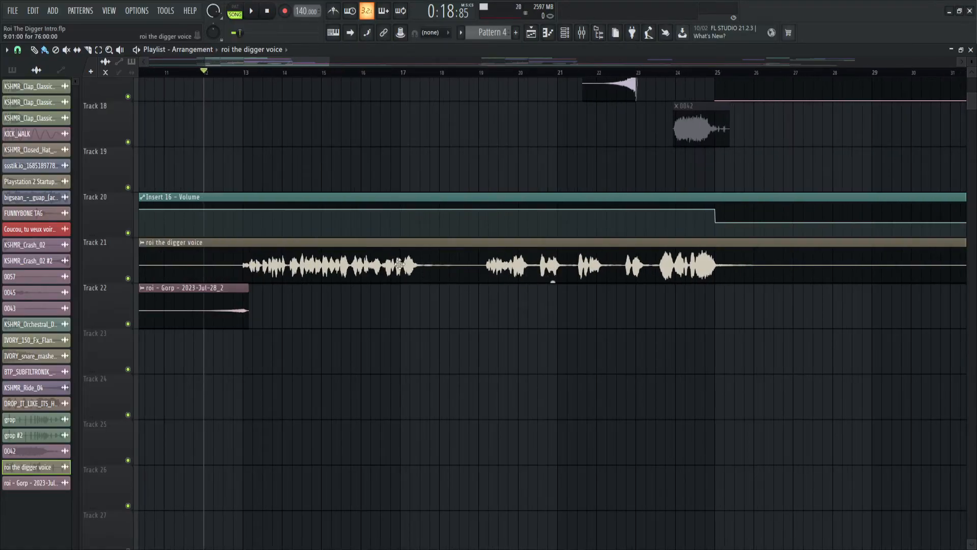
ctrl+scroll(432, 270, up, 1)
ctrl+scroll(236, 278, up, 5)
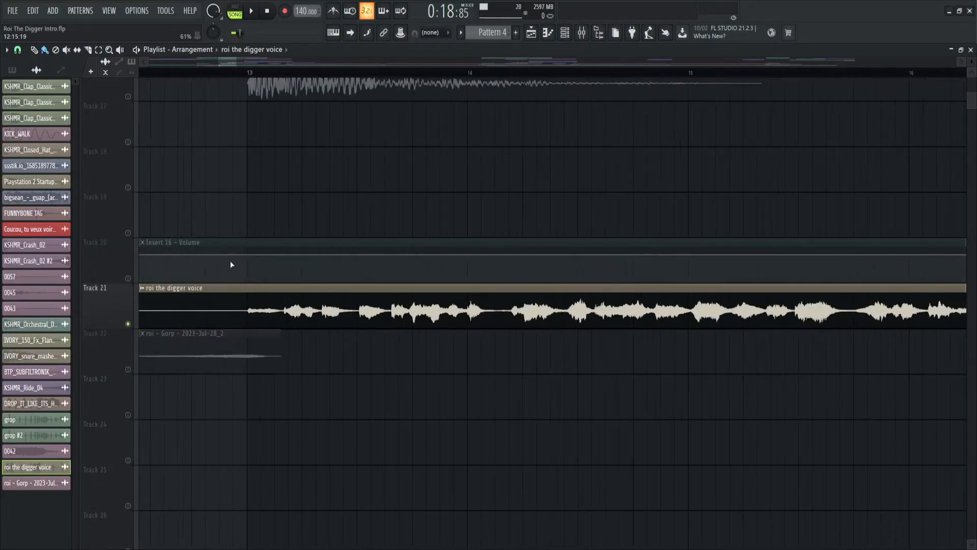
ctrl+scroll(264, 231, down, 8)
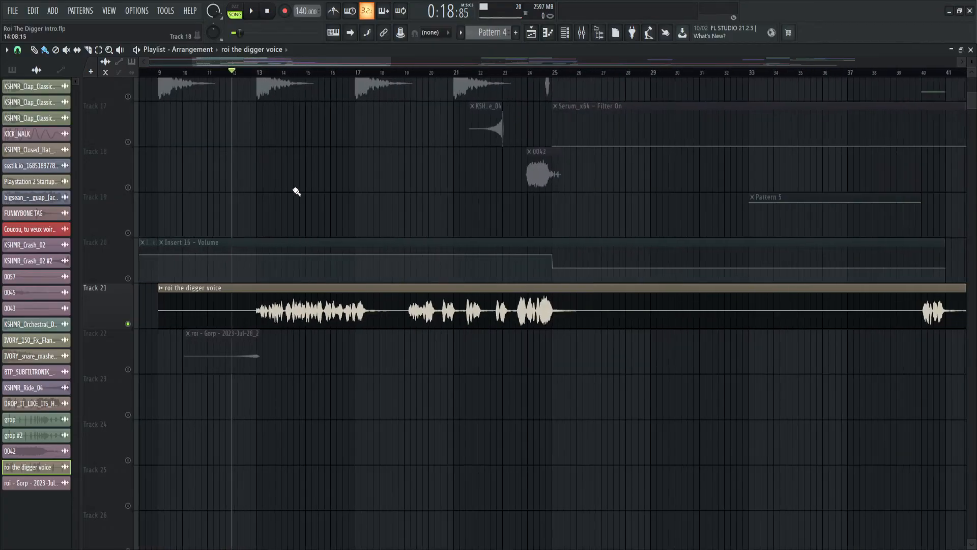
ctrl+scroll(387, 211, up, 9)
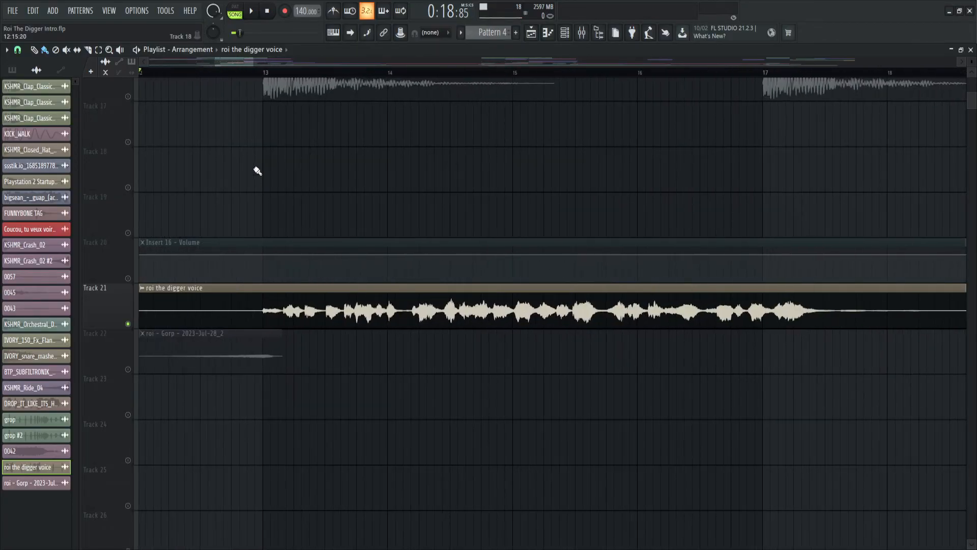
click(267, 74)
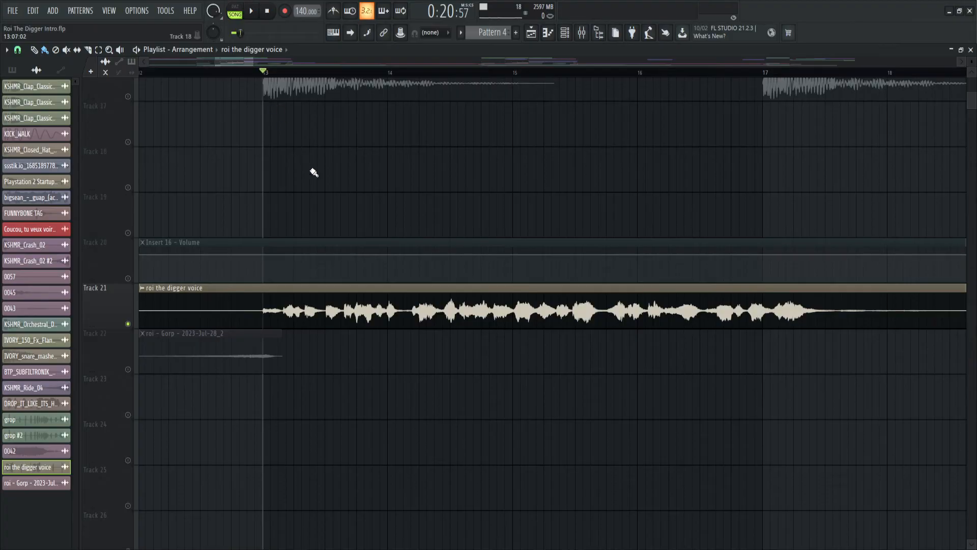
key(space)
key(F9)
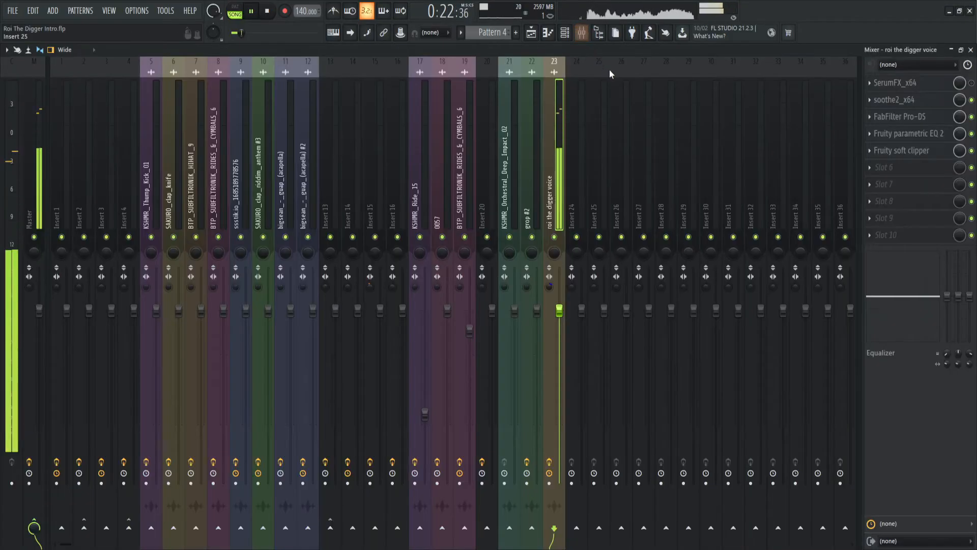
key(space)
key(F9)
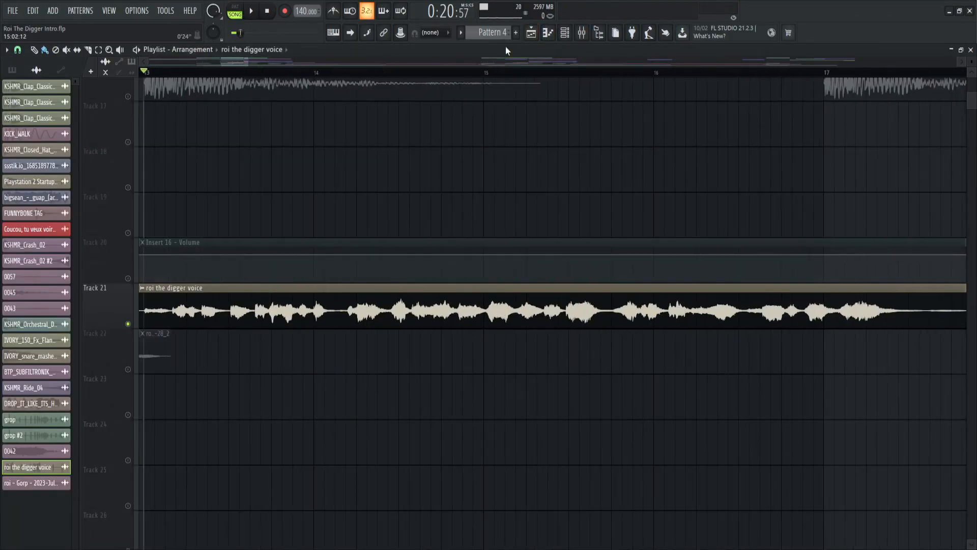
- Inspect the soothe2 and FabFilter Pro-DS settings on the roi the digger voice mixer track
click(582, 33)
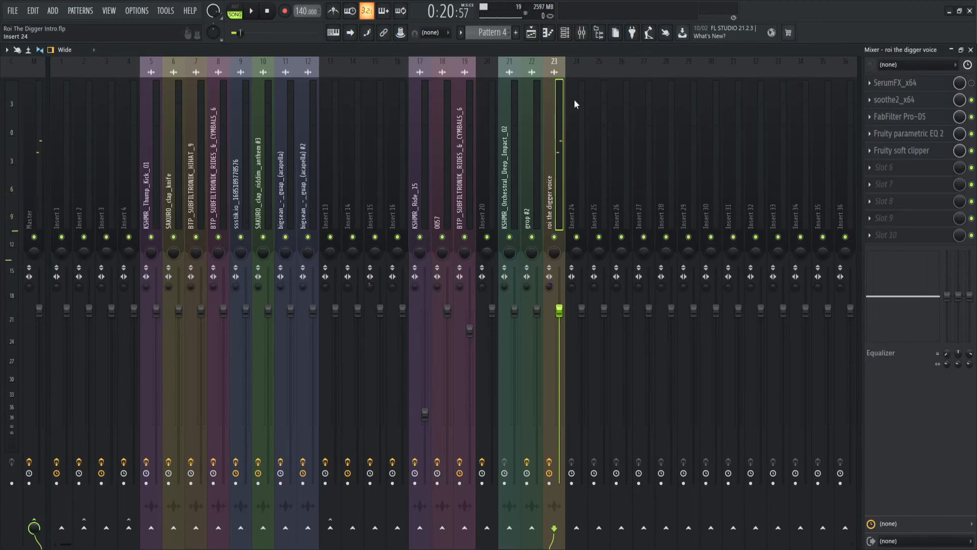
click(896, 100)
drag(359, 128, 490, 152)
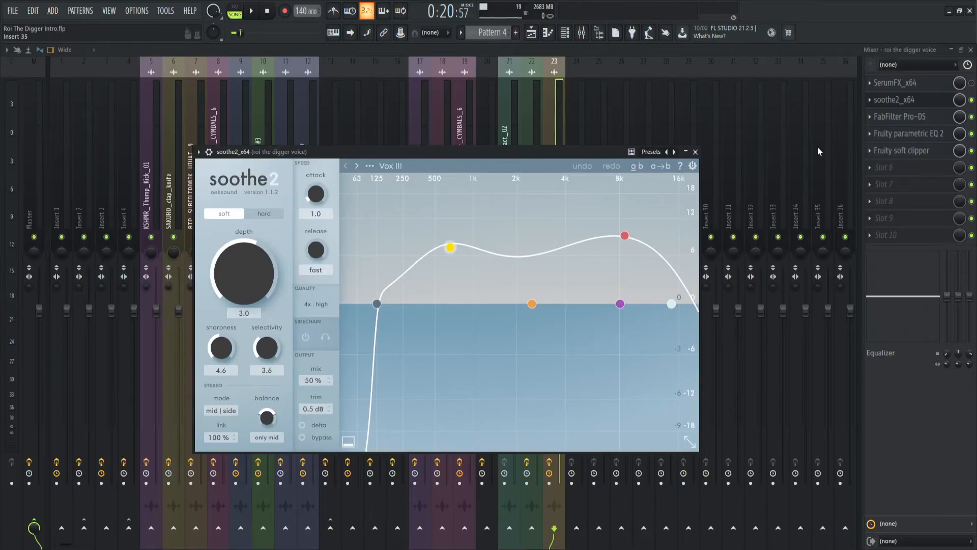
click(902, 118)
drag(351, 161, 493, 181)
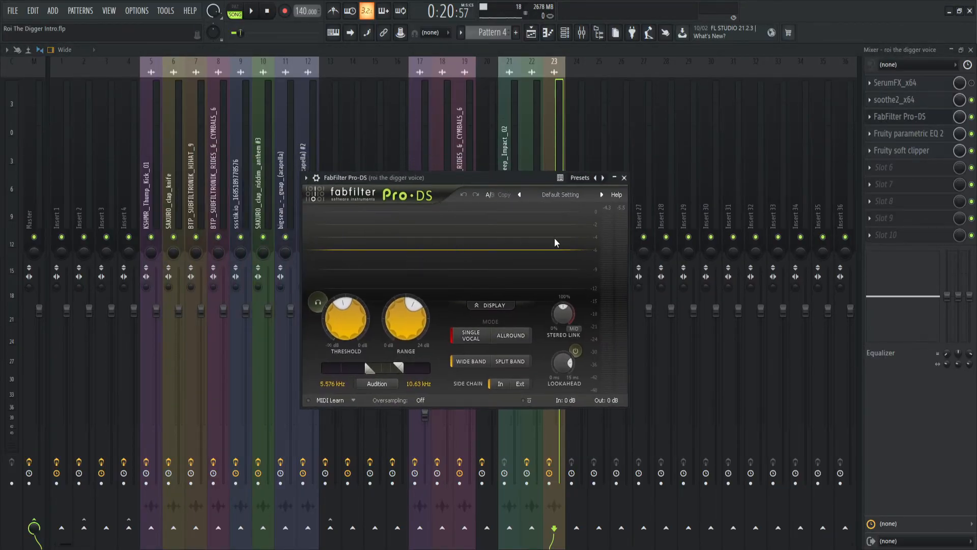
- Inspect the Fruity parametric EQ 2 and Fruity soft clipper on the vocal's mixer track
click(920, 135)
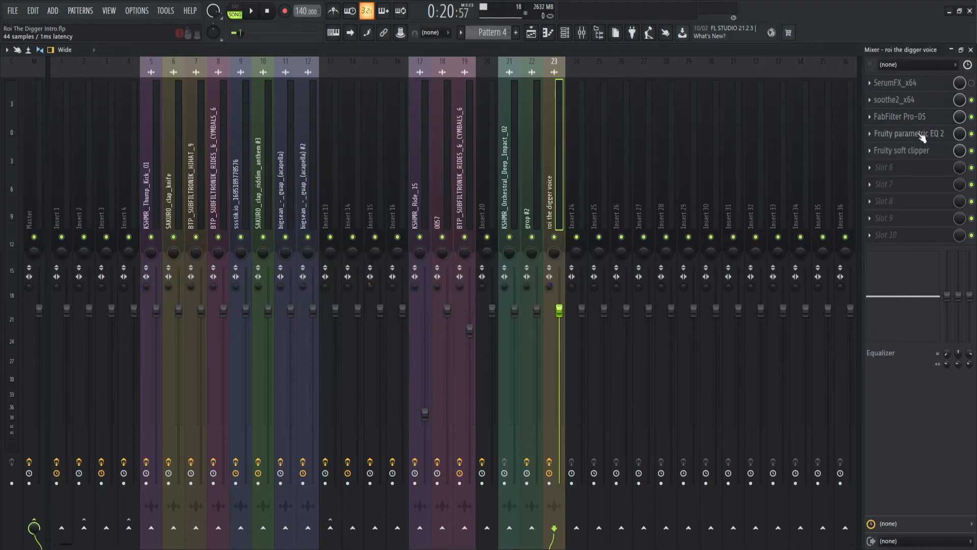
click(908, 133)
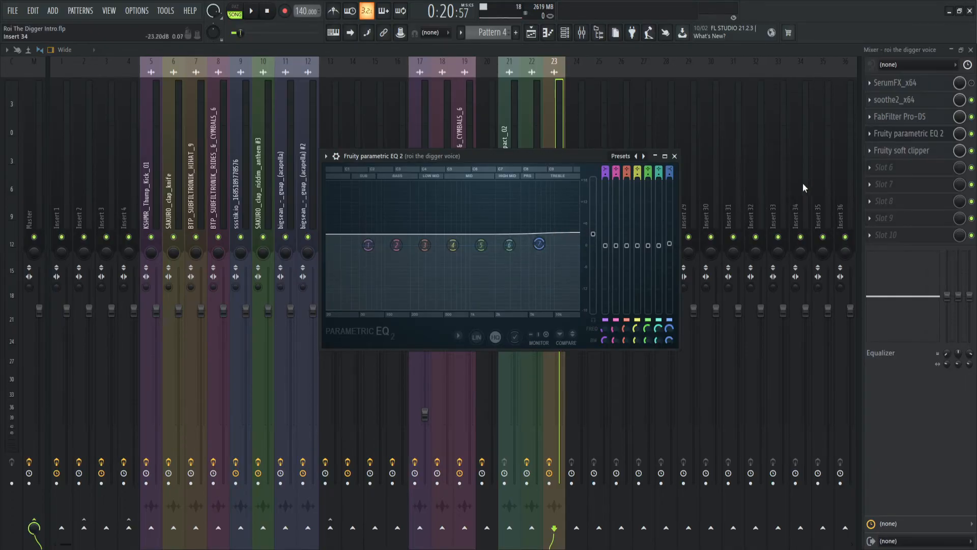
click(909, 151)
click(912, 155)
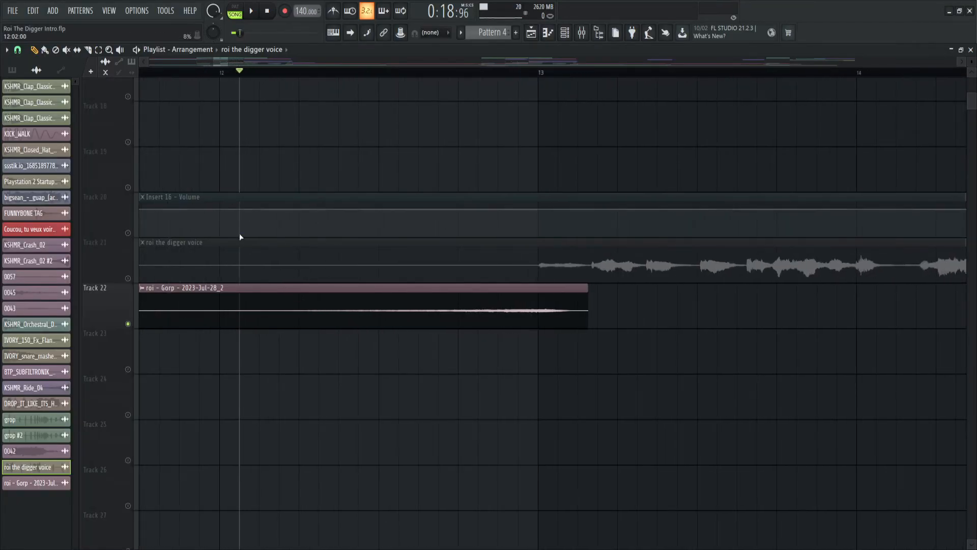
- Play the soloed roi - Gorp clip on Track 22 from bar 12
click(220, 72)
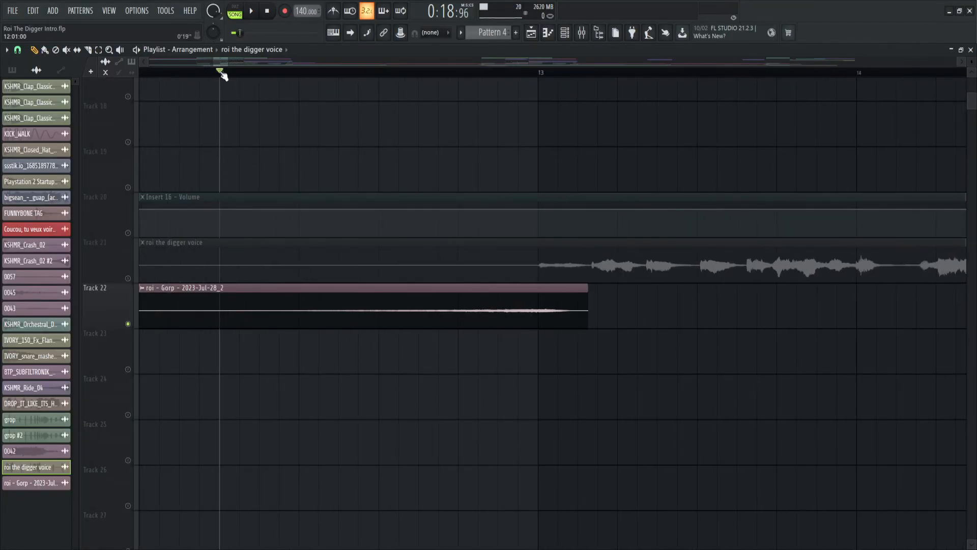
key(space)
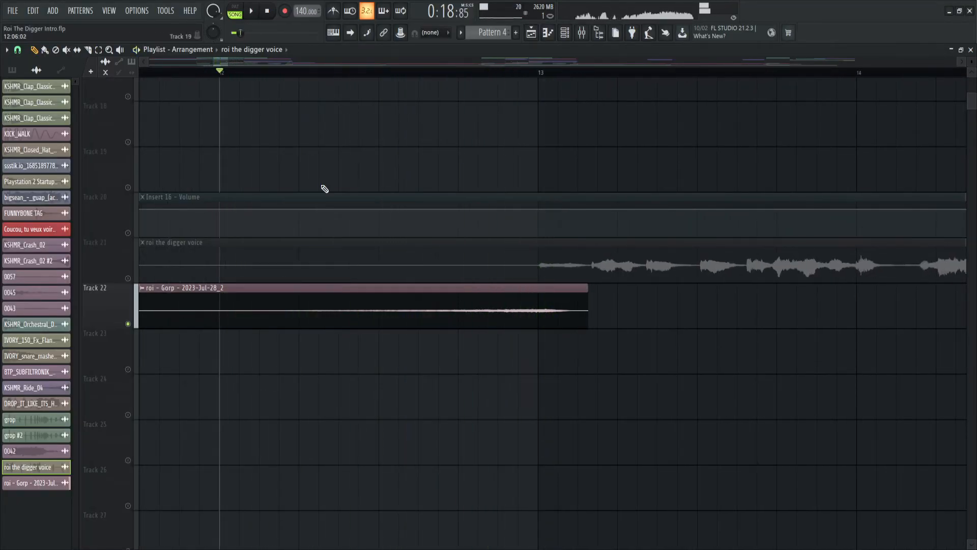
key(space)
- Solo Track 21 and slice a short piece from the roi the digger voice clip, starting at bar 13
right_click(128, 278)
scroll(300, 165, down, 3)
scroll(297, 163, up, 3)
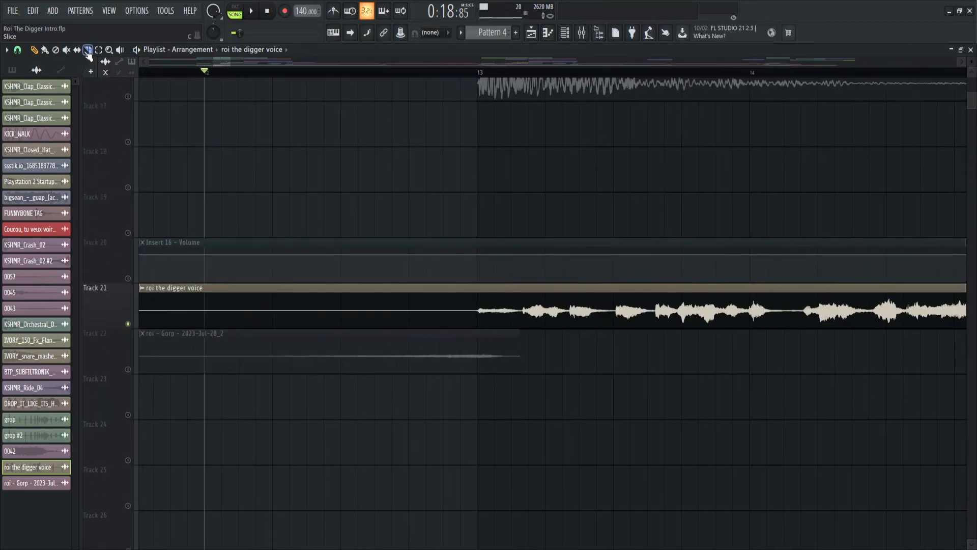
click(90, 52)
scroll(547, 321, up, 3)
click(401, 308)
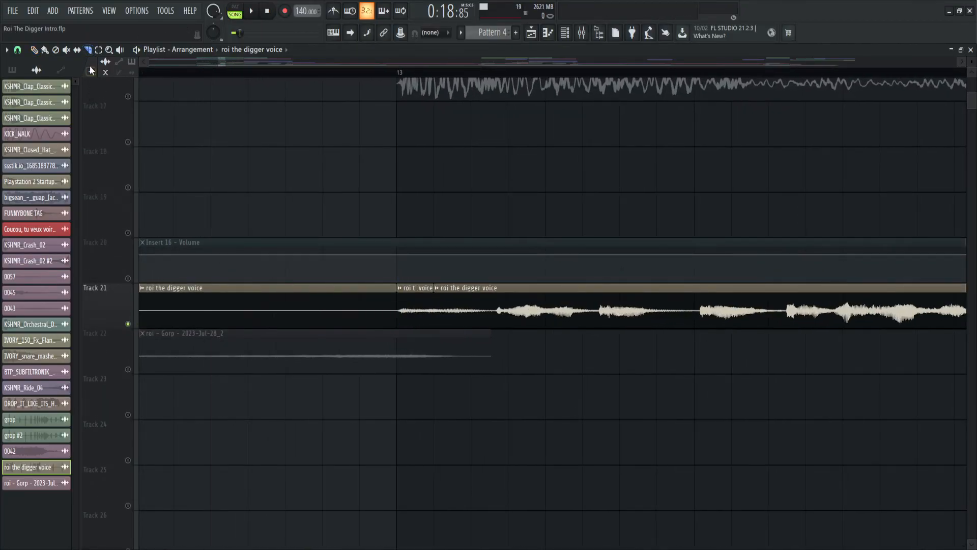
- Solo Track 23, place a separate copy of the short vocal slice there at bar 13, and open its own mixer track
scroll(128, 229, down, 4)
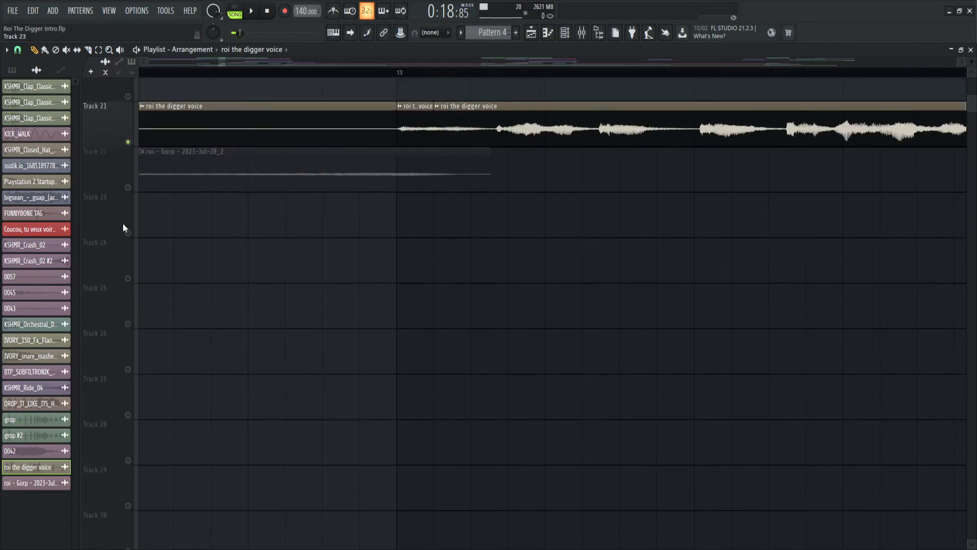
right_click(128, 232)
scroll(246, 224, down, 3)
click(395, 217)
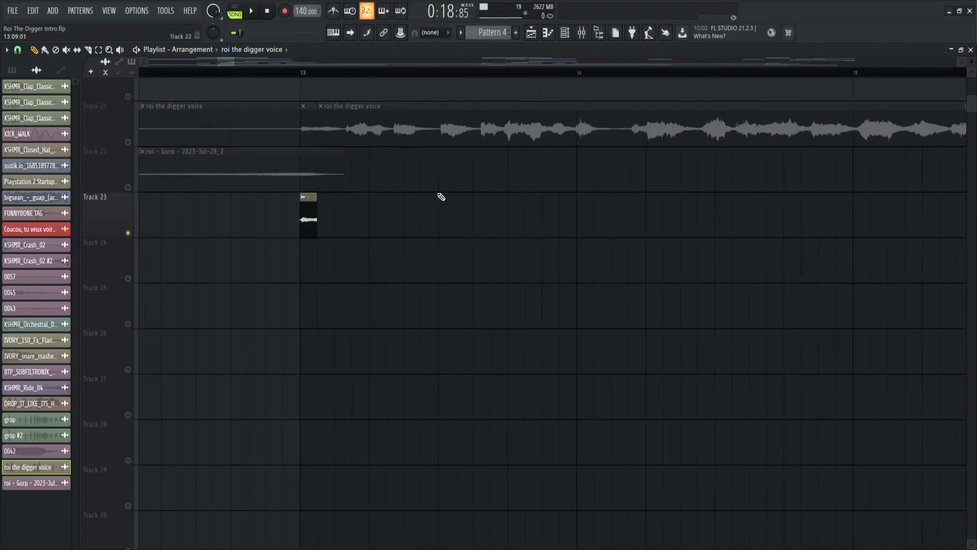
scroll(309, 209, up, 4)
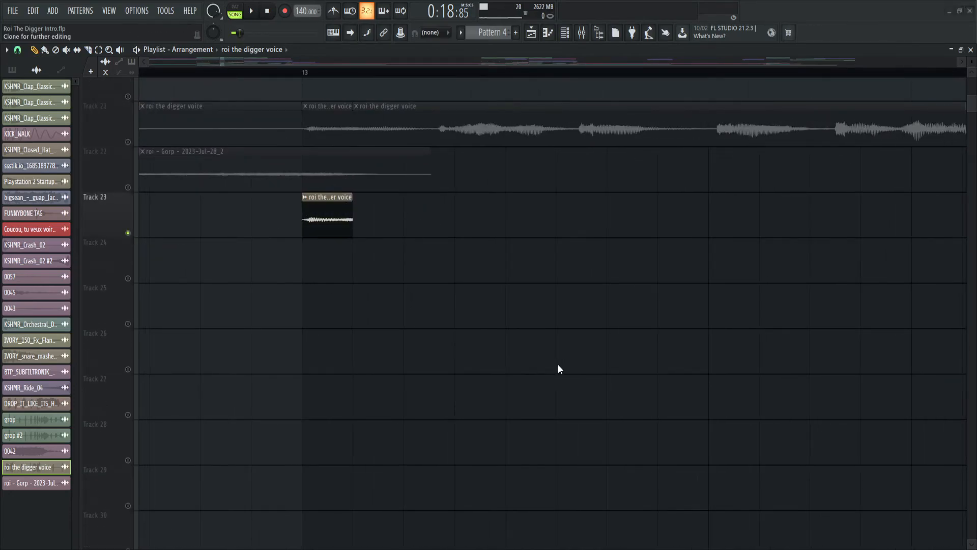
key(F9)
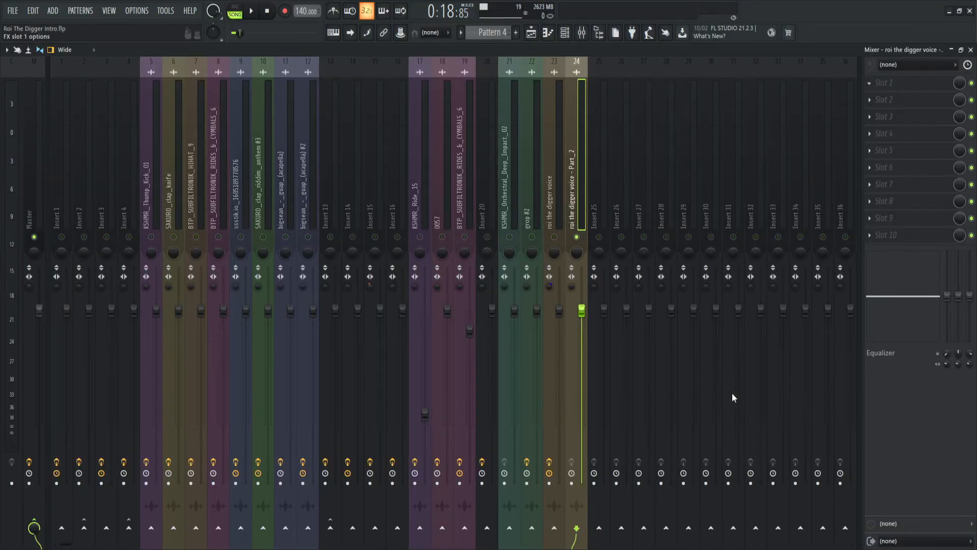
- Add ValhallaVintageVerb to the vocal slice's mixer track with 100% mix, 5.80 s decay and 920 Hz low cut
drag(123, 233, 123, 219)
drag(468, 282, 473, 211)
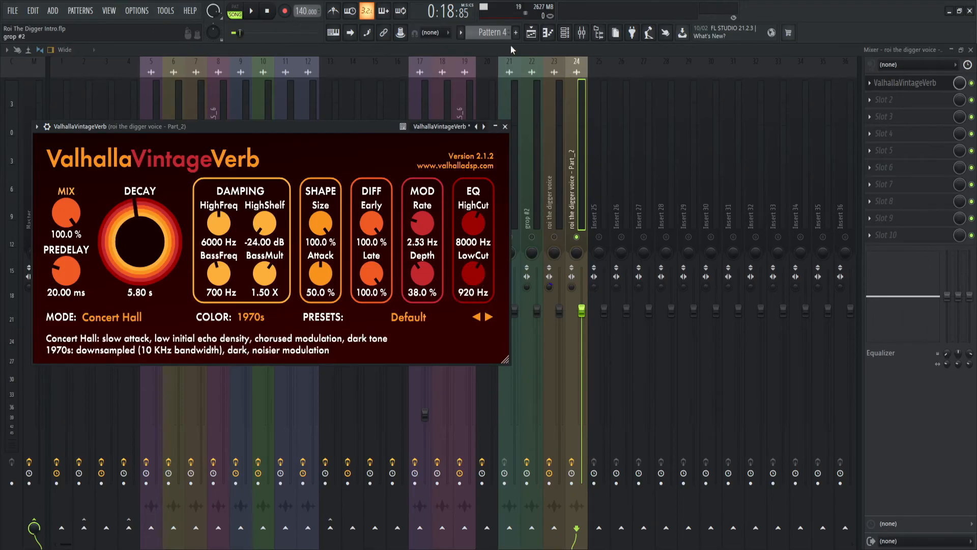
key(Escape)
click(532, 34)
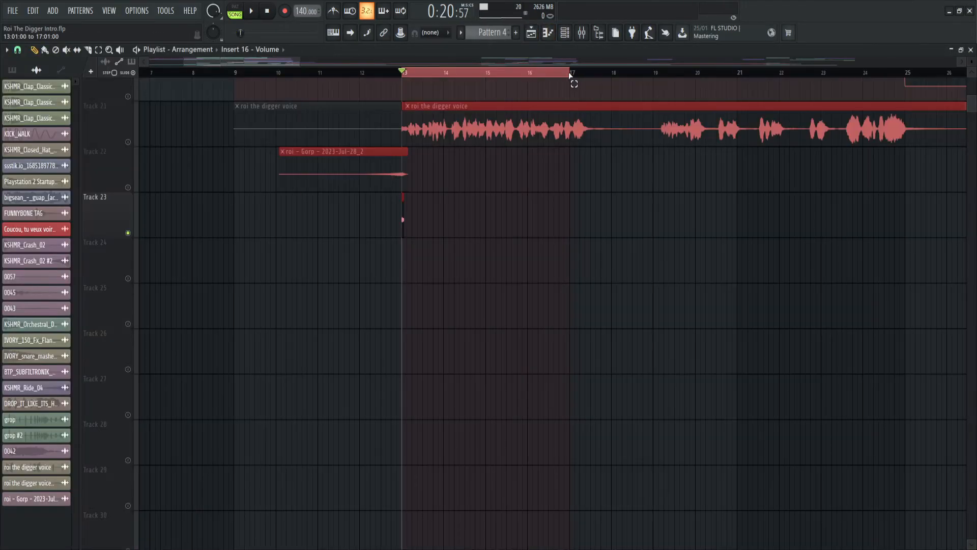
- Consolidate Track 23 so the short vocal slice at bar 13 is rendered with its reverb tail
scroll(479, 134, up, 3)
click(375, 213)
drag(376, 213, 212, 120)
key(ctrl+z)
right_click(408, 198)
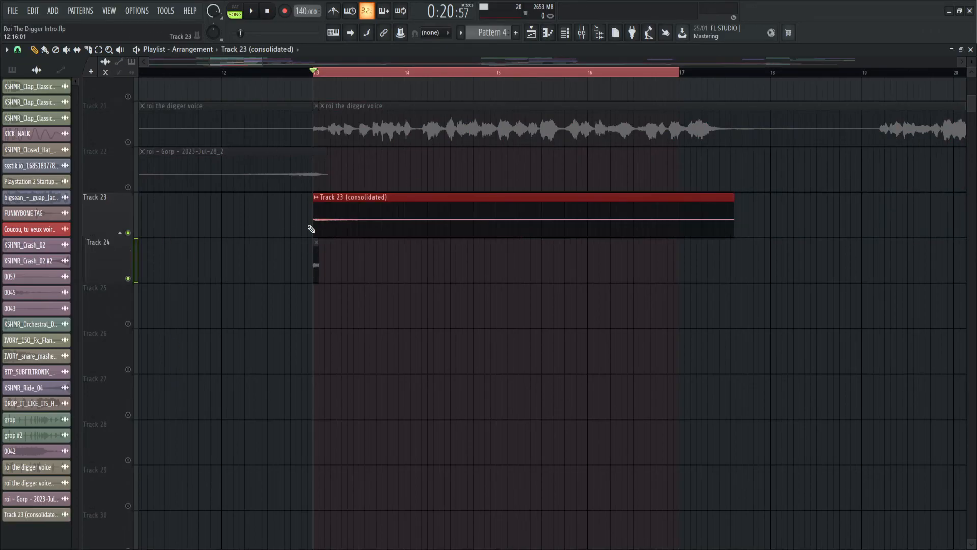
scroll(327, 232, up, 3)
scroll(353, 236, down, 3)
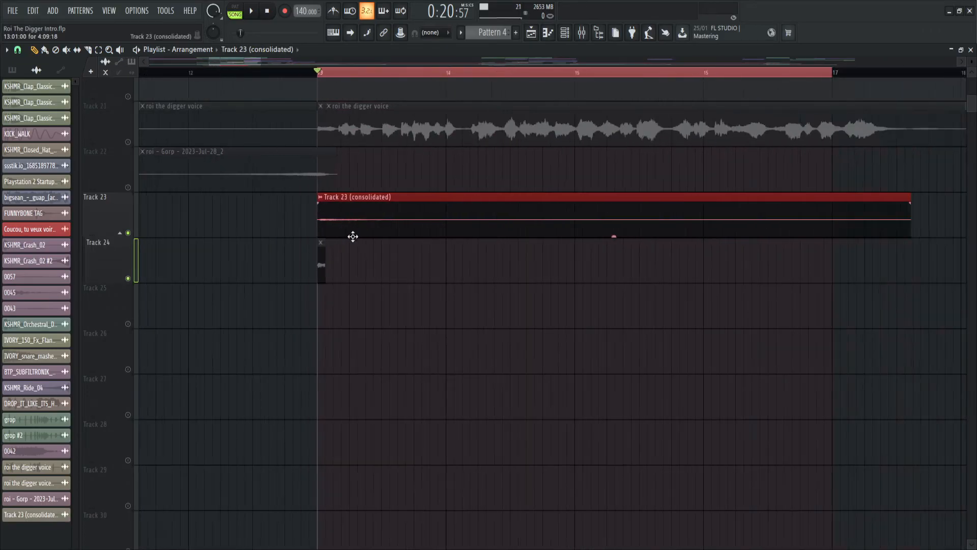
key(space)
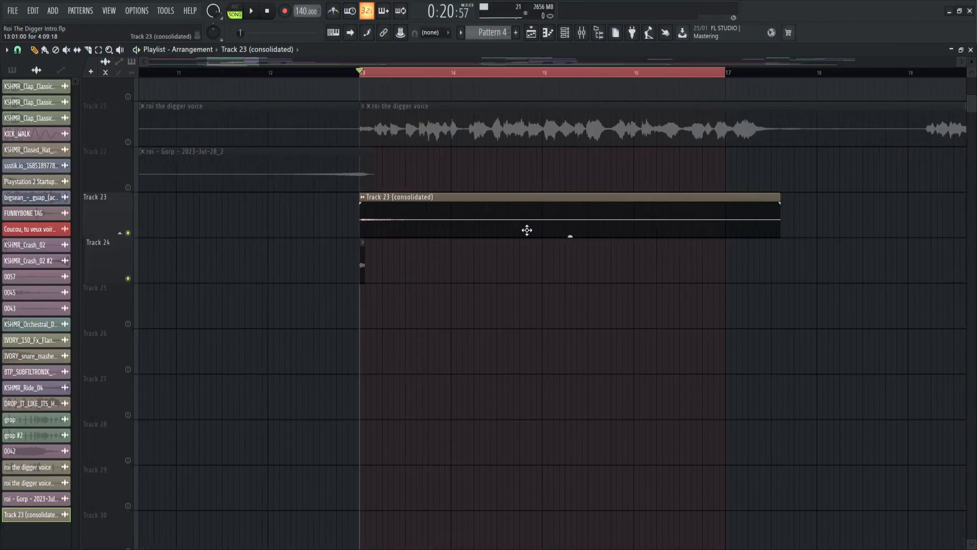
- Reverse the consolidated Track 23 clip and move it so the swell ends around the start of bar 13
scroll(527, 230, left, 2)
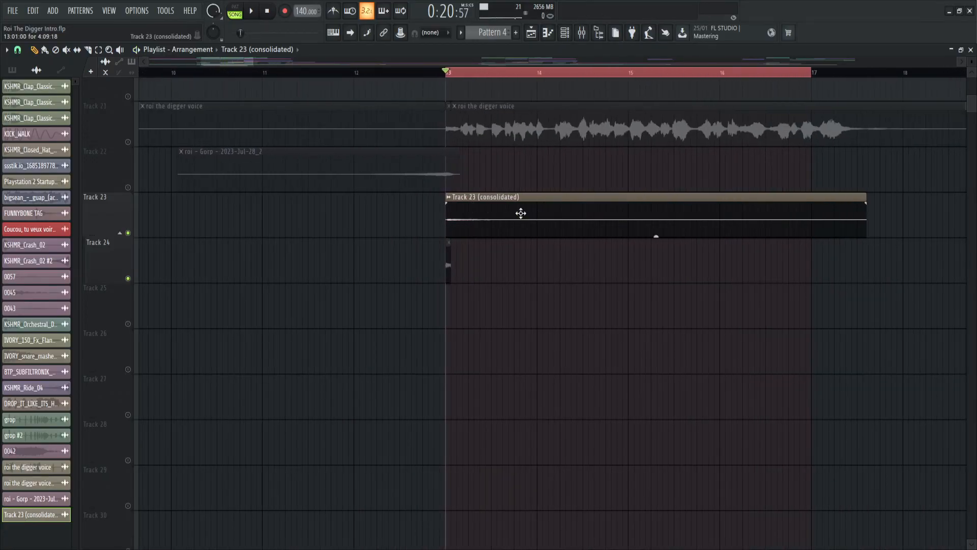
double_click(480, 220)
click(182, 223)
key(Escape)
drag(848, 212, 413, 226)
- Raise the reversed clip's gain to 12.4 dB and play the lead-in from shortly before bar 13
scroll(437, 224, up, 4)
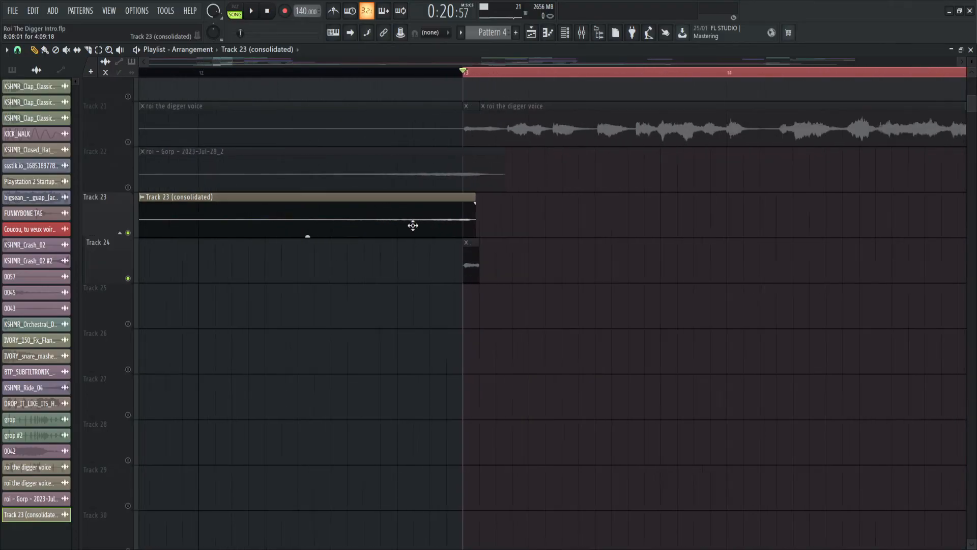
scroll(414, 226, down, 1)
drag(303, 236, 304, 188)
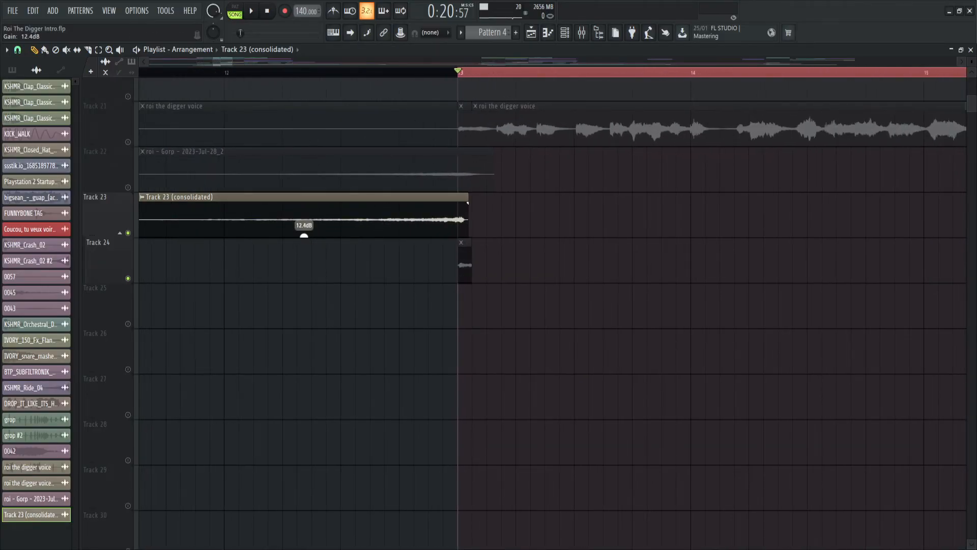
click(375, 73)
key(space)
key(space)
- Review the intro arrangement around bars 9 to 17 and open the Pattern 5 clip on Track 4 in the piano roll
scroll(459, 272, down, 1)
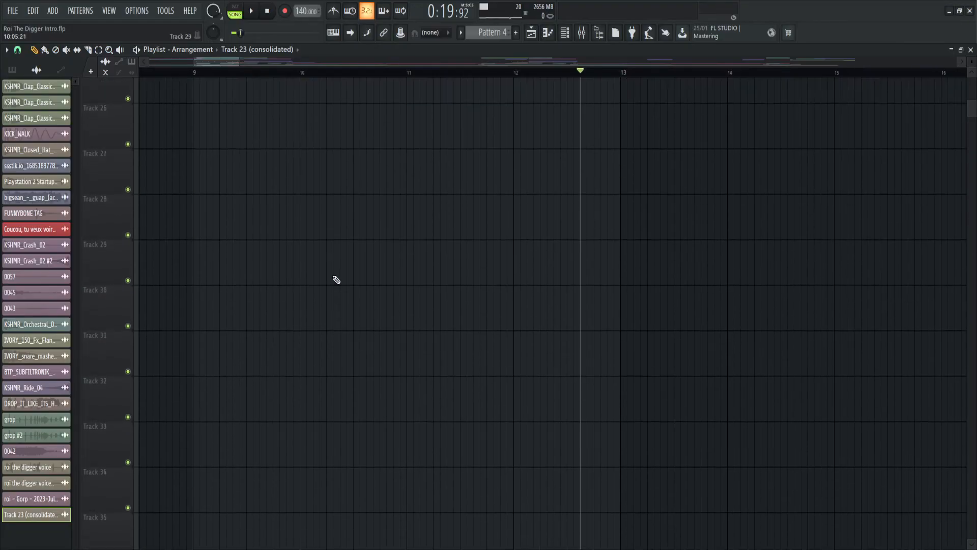
scroll(331, 291, up, 4)
scroll(325, 299, down, 6)
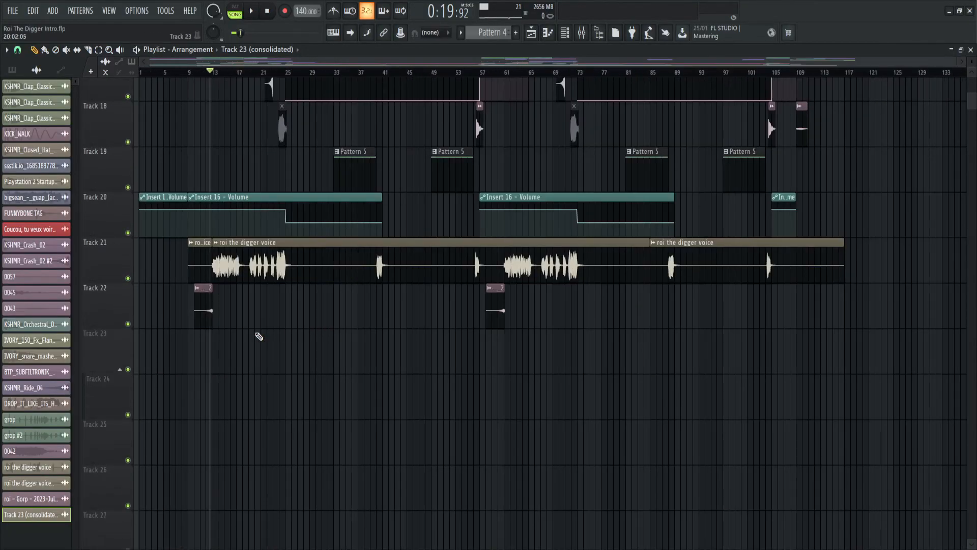
scroll(163, 343, up, 1)
scroll(343, 323, up, 6)
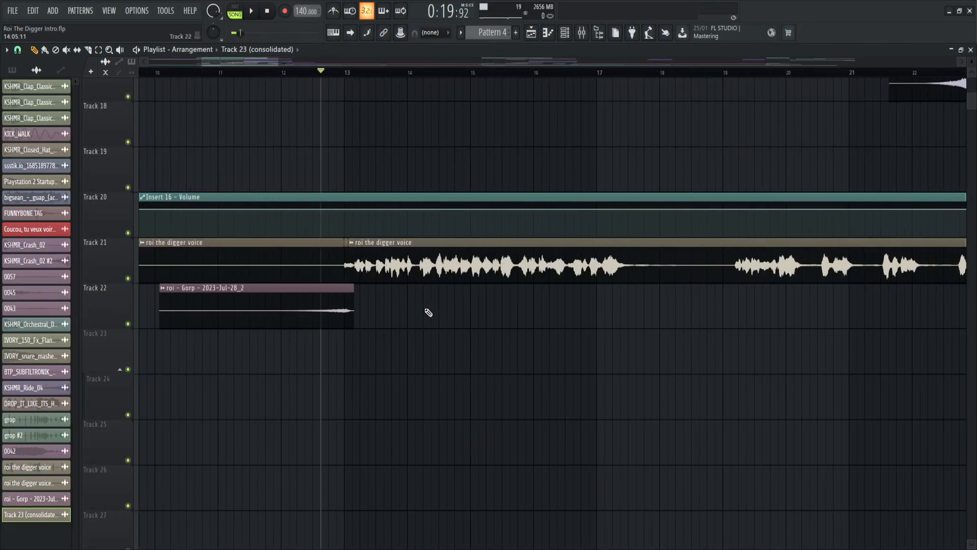
scroll(429, 313, down, 3)
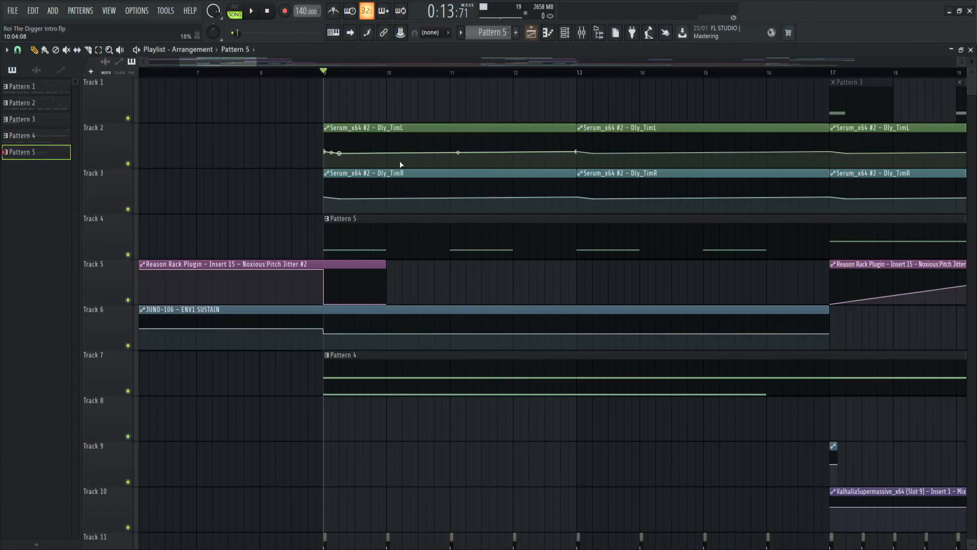
scroll(415, 229, down, 3)
scroll(480, 238, up, 4)
double_click(482, 238)
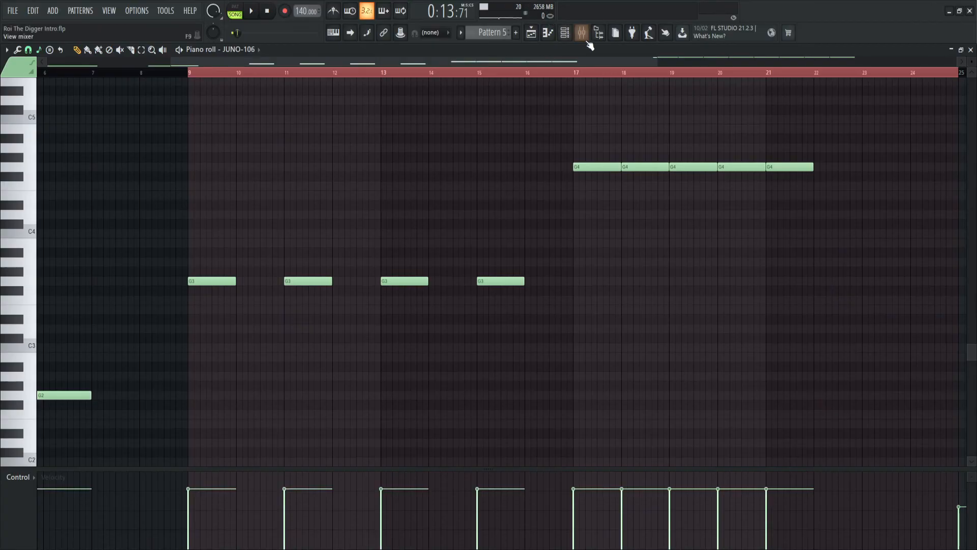
- Inspect the JUNO-106 synth with its KY Poly Chorus patch and check which mixer track it feeds
right_click(248, 51)
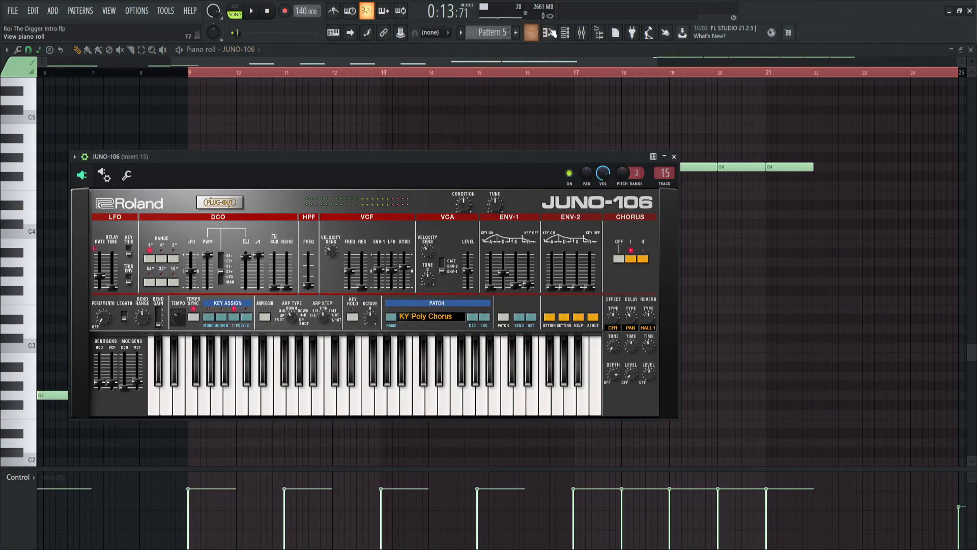
click(582, 33)
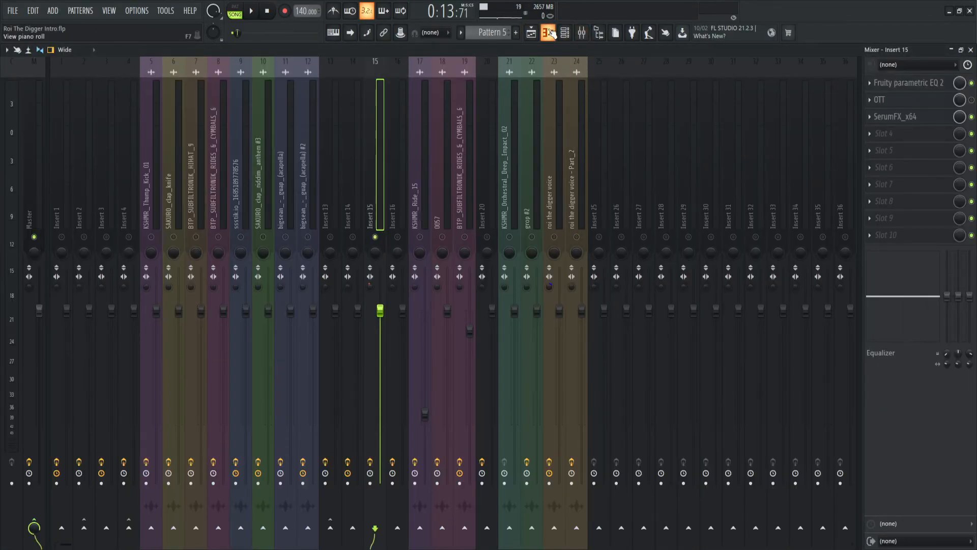
click(548, 33)
right_click(251, 51)
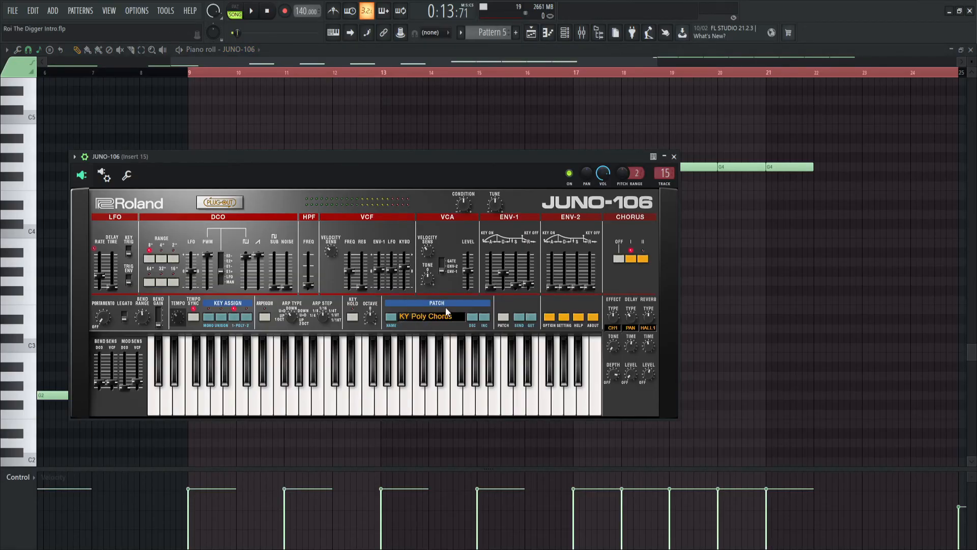
click(426, 48)
- Examine the JUNO-106 notes from bar 9 in the piano roll and play them
scroll(292, 202, up, 3)
scroll(405, 253, down, 4)
scroll(341, 252, up, 4)
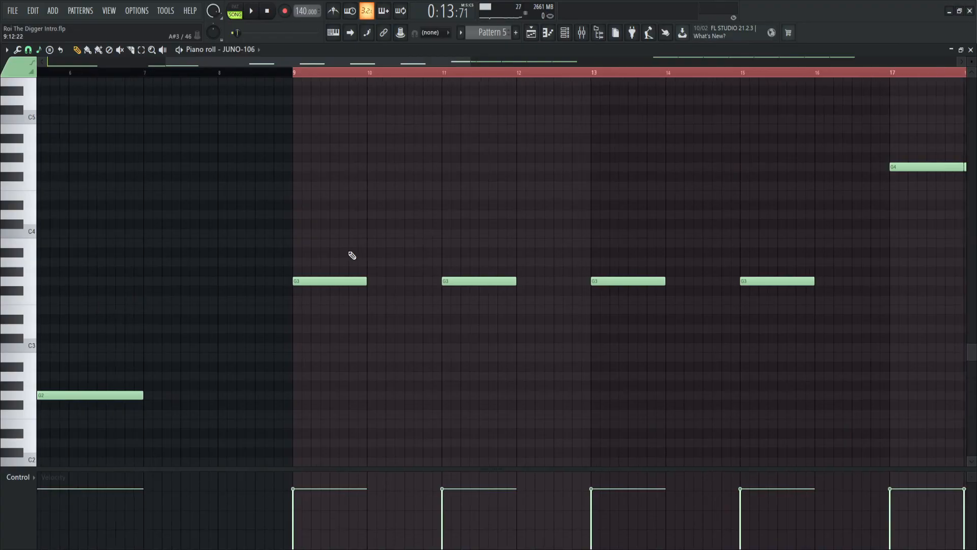
key(space)
scroll(327, 245, down, 4)
key(space)
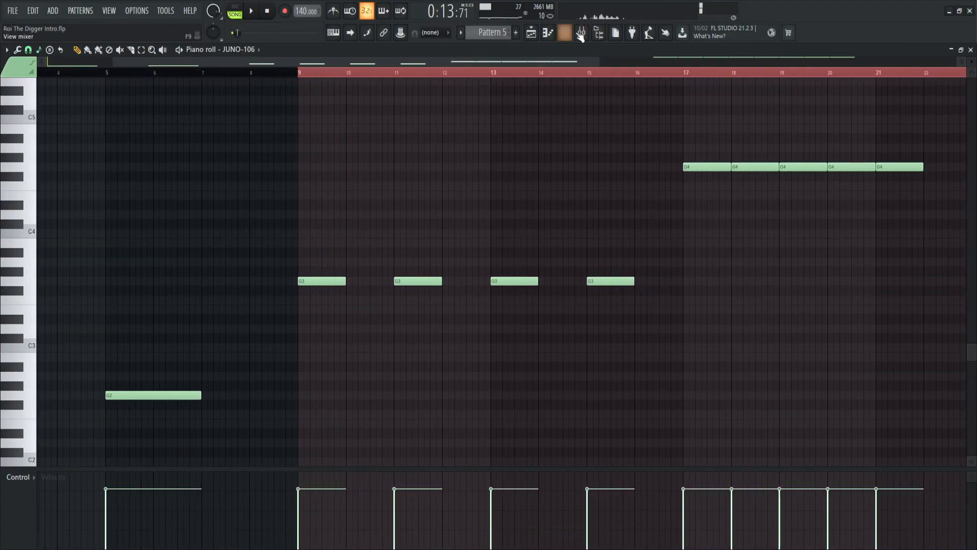
- Inspect the Fruity parametric EQ 2 and the SerumFX_x64 Hyper/Dimension effect on Insert 15
click(581, 32)
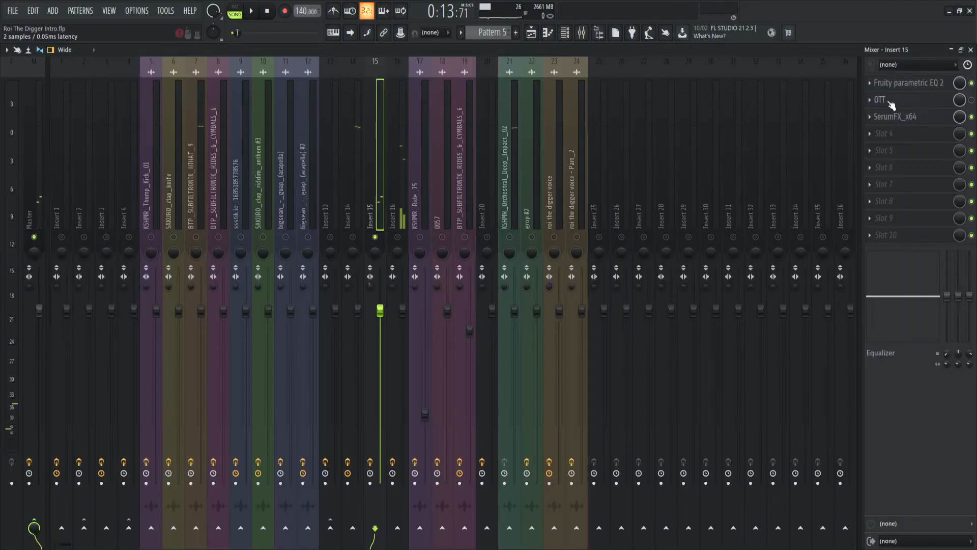
click(909, 83)
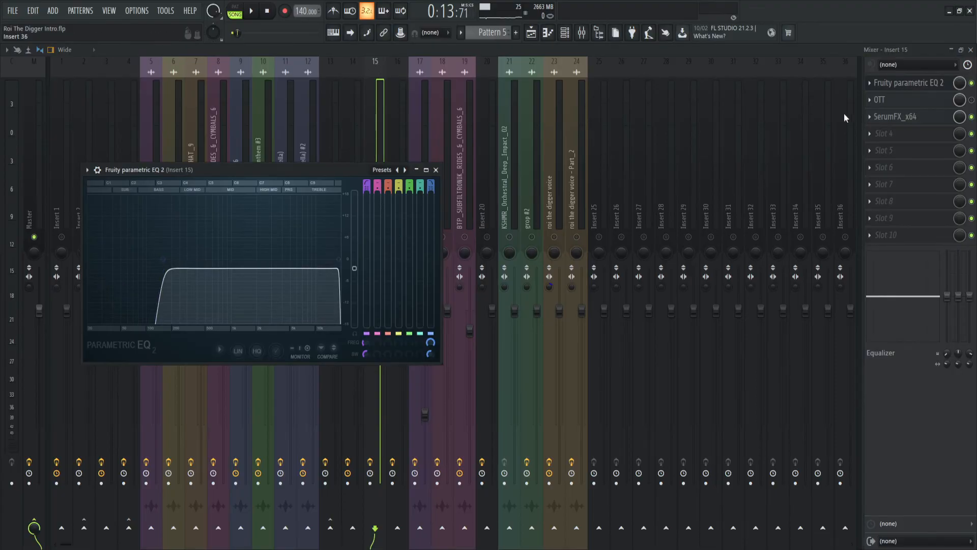
click(909, 116)
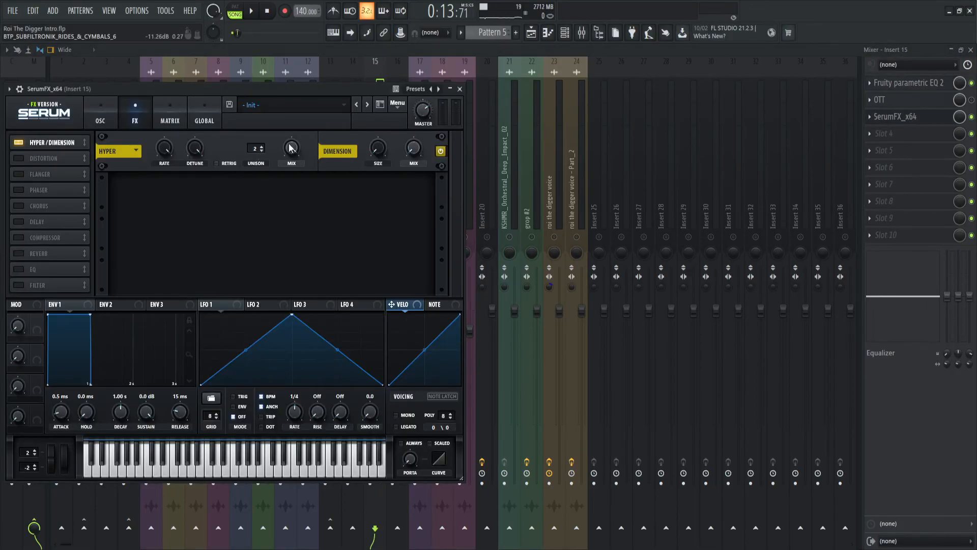
- Open the Pattern 4 clip on Track 7 and inspect the oscillator, filter and LFO 1 settings of Serum_x64 #2
click(531, 33)
scroll(458, 200, up, 3)
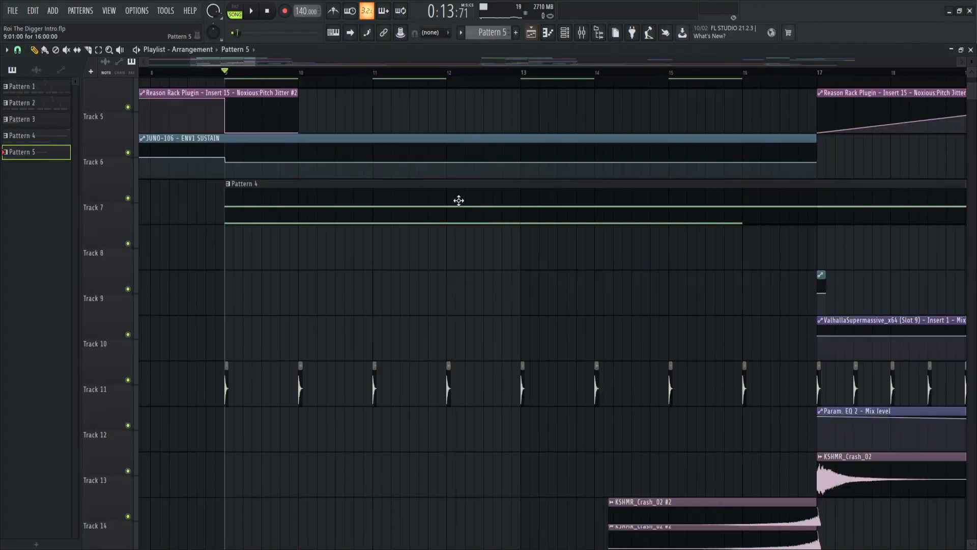
click(353, 325)
double_click(353, 326)
click(261, 50)
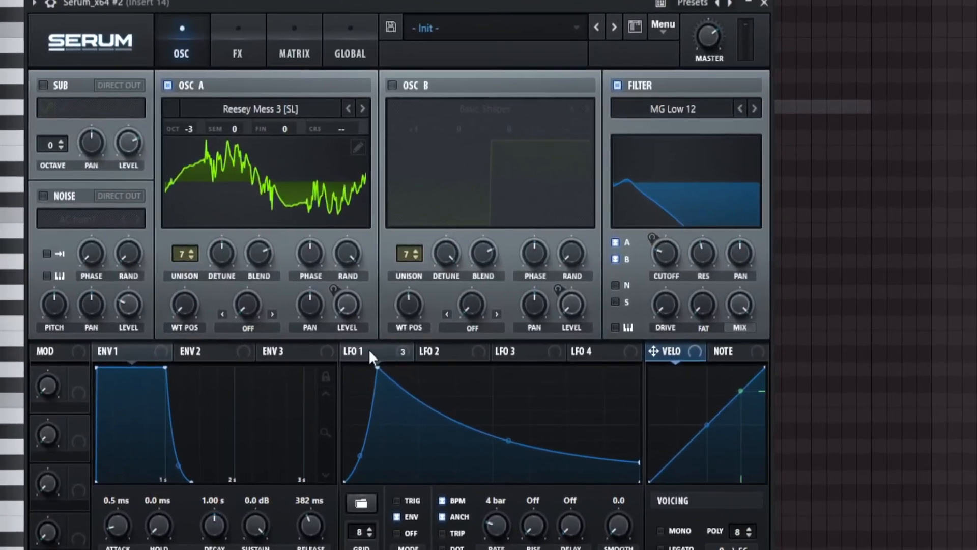
- Play the Serum_x64 #2 notes of Pattern 4 and inspect the synth's Tube distortion and delay effects
click(306, 336)
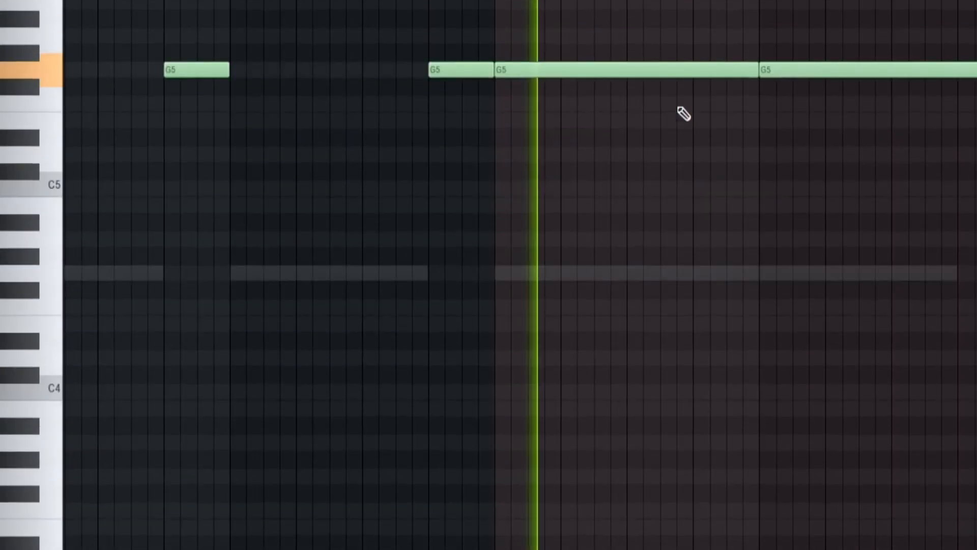
key(space)
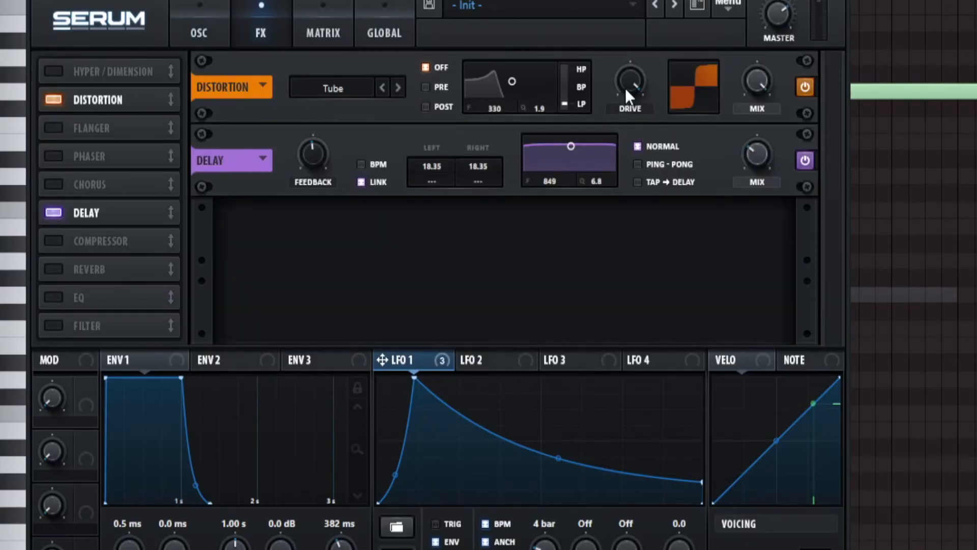
mouse_move(631, 84)
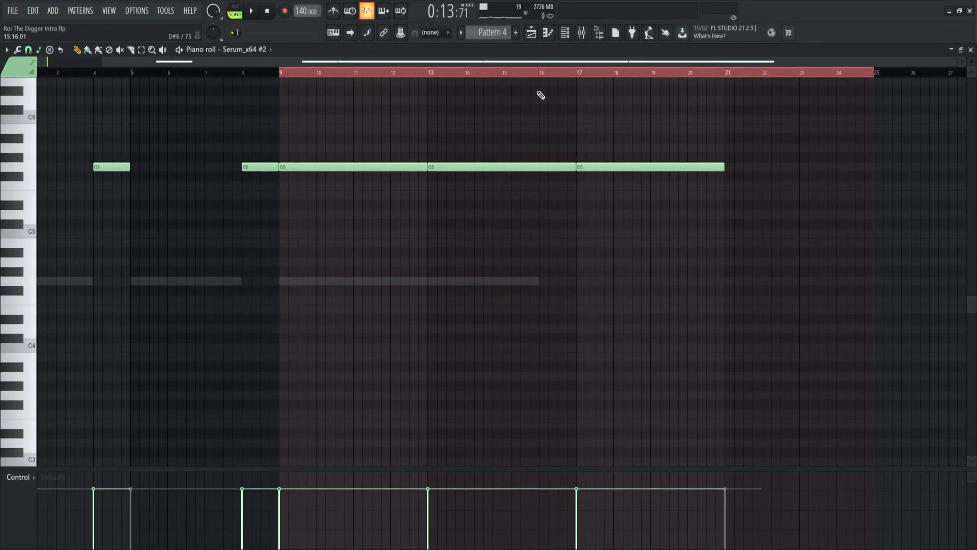
- Inspect the Soundgoodizer, Disperser and Fruity parametric EQ 2 on Insert 14
click(582, 32)
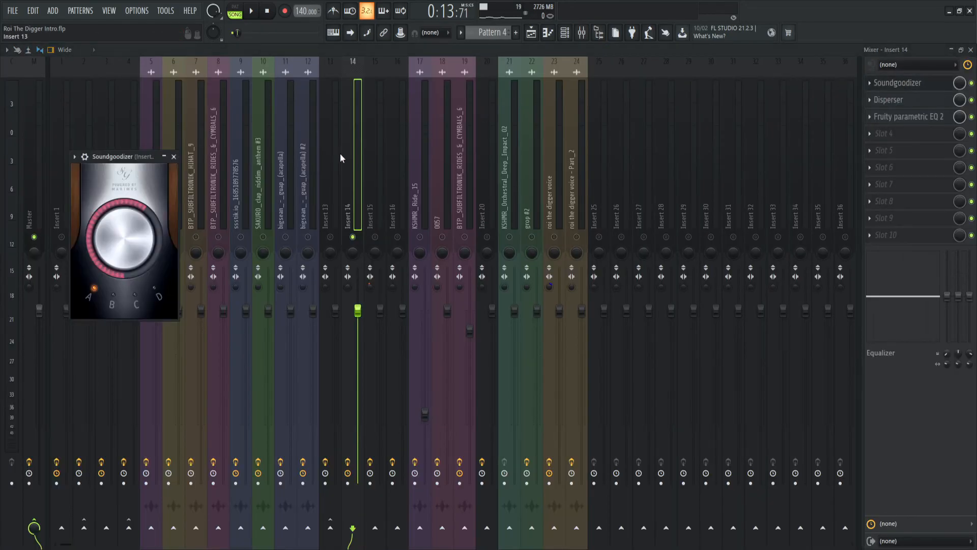
click(910, 100)
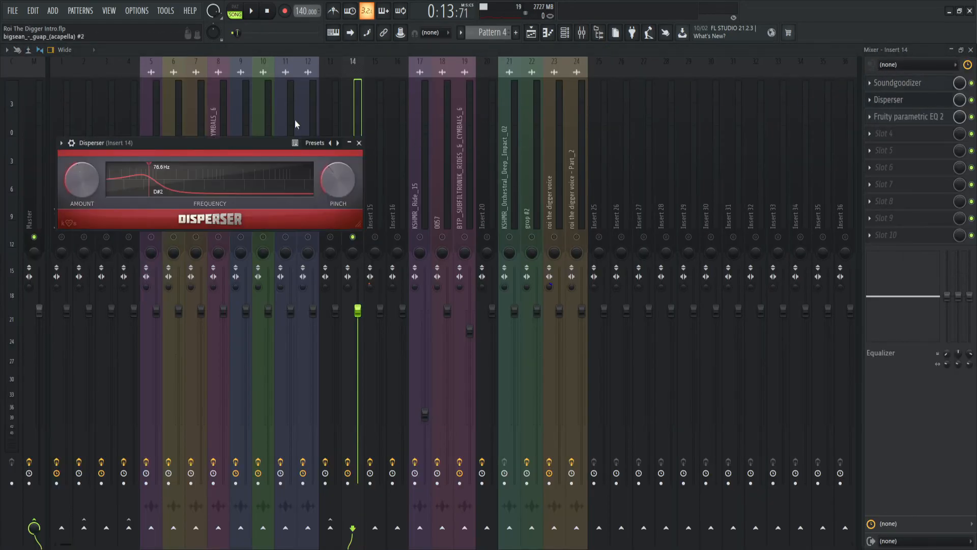
click(910, 116)
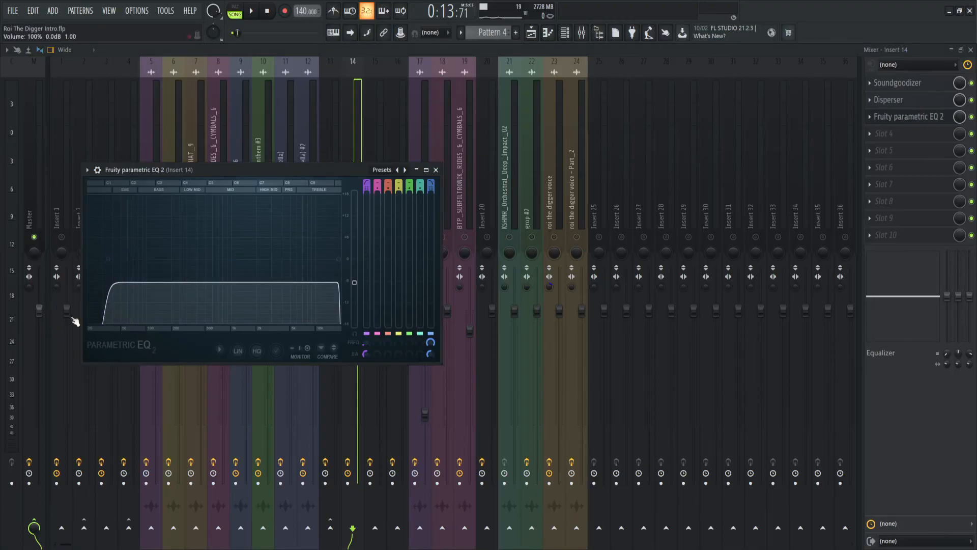
- Reopen Pattern 4 from the playlist and inspect the Grain device in the Reason Rack Plugin on Insert 16
key(F5)
scroll(357, 197, up, 5)
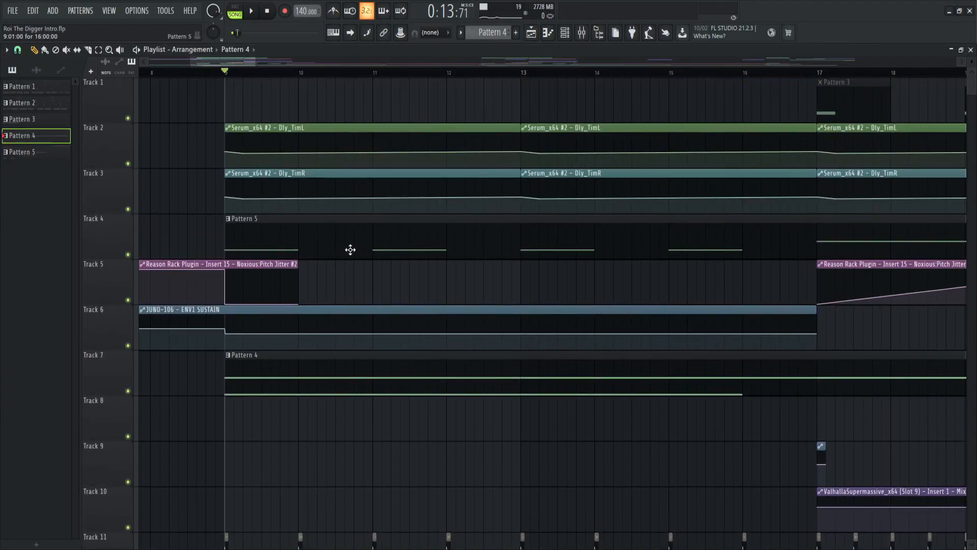
scroll(350, 253, down, 3)
double_click(350, 373)
scroll(360, 343, left, 4)
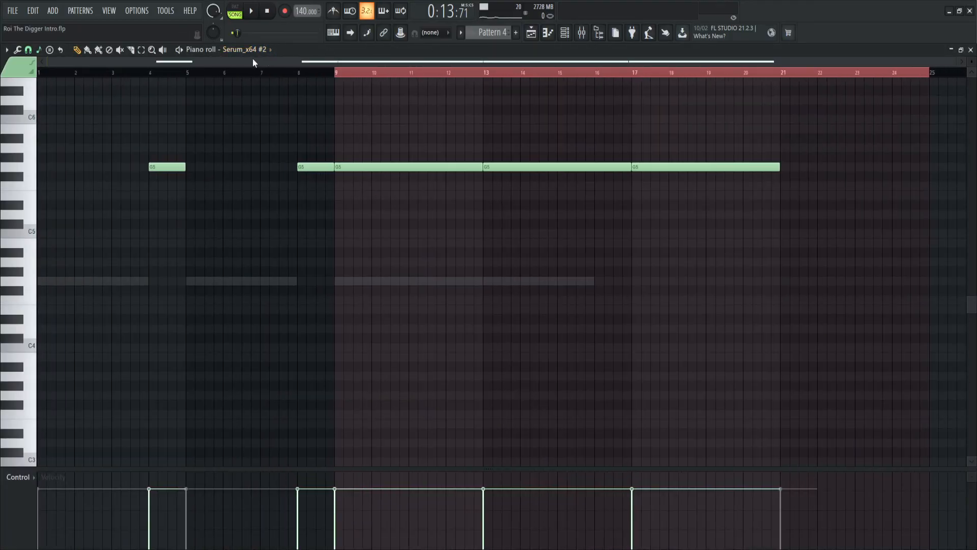
scroll(259, 52, down, 1)
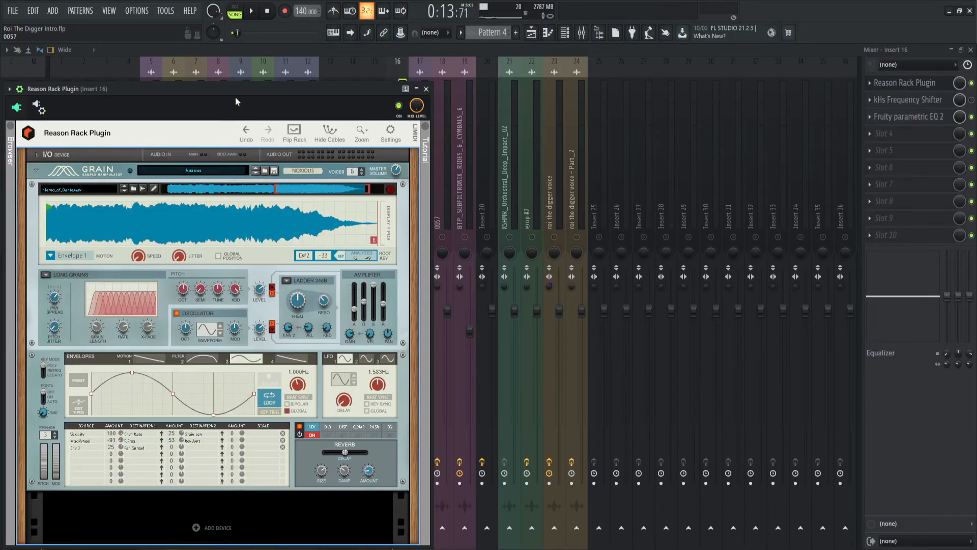
drag(235, 98, 444, 98)
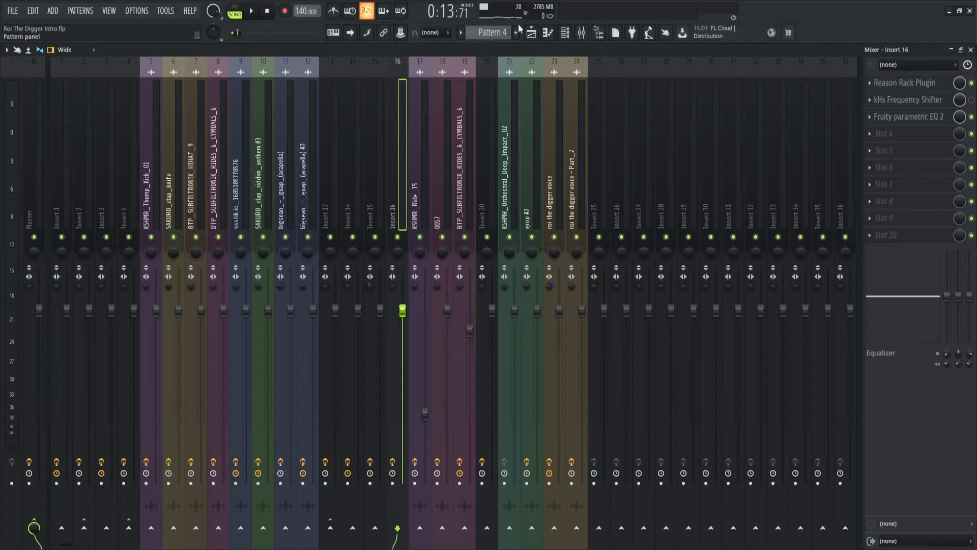
- Inspect the short hits on Track 11 and the KSHMR_Orchestral_Deep_Impact_02 clips on Track 16, including the impact's mixer insert
click(531, 33)
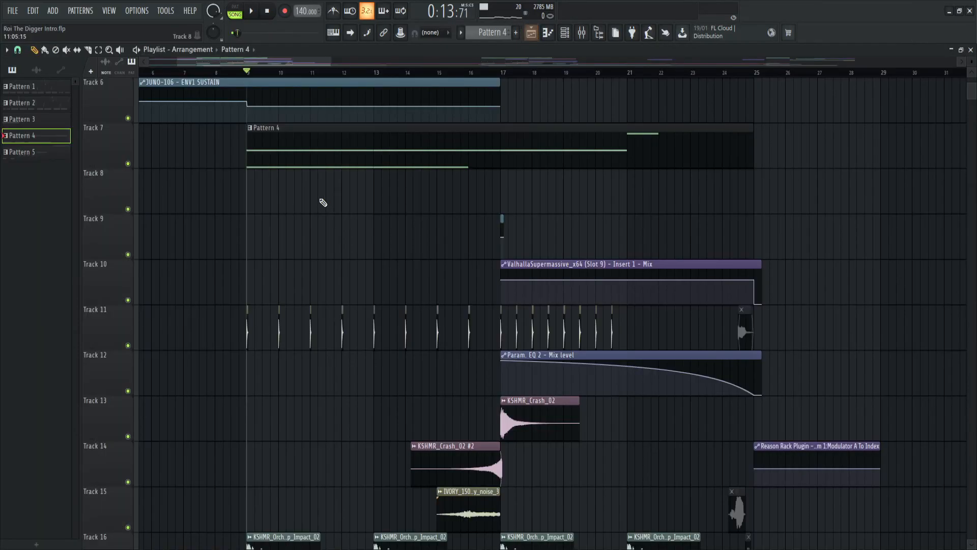
scroll(285, 196, down, 4)
scroll(270, 187, up, 5)
scroll(228, 180, up, 3)
scroll(199, 227, up, 3)
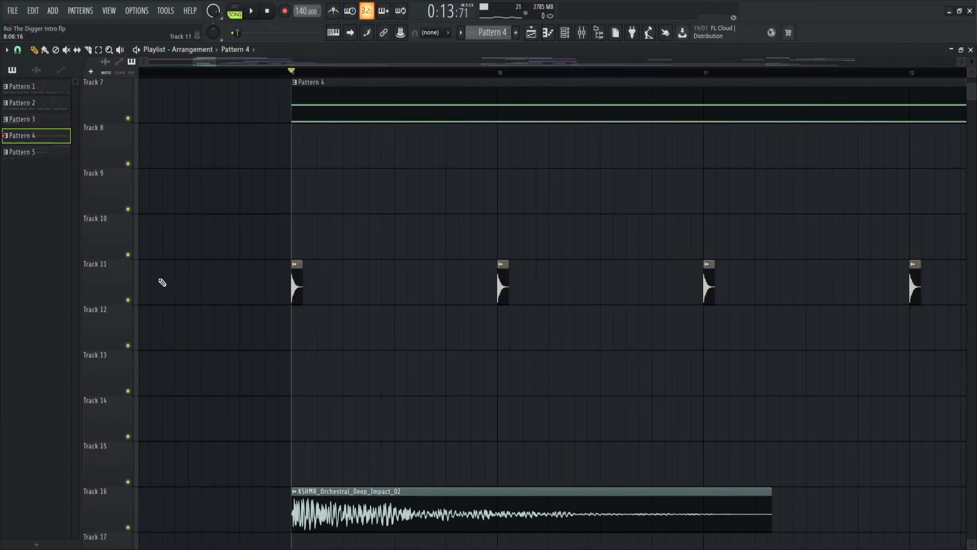
right_click(132, 300)
scroll(375, 245, down, 3)
key(space)
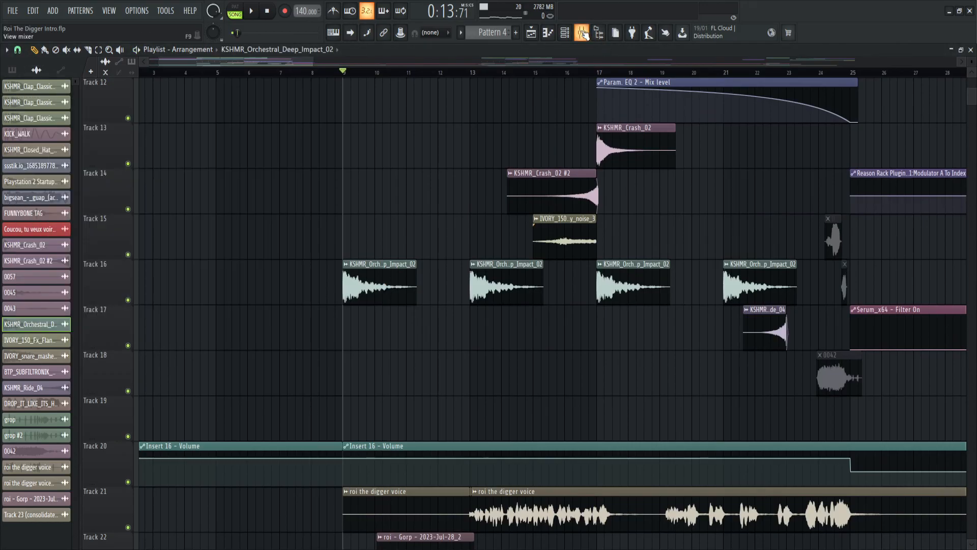
click(582, 32)
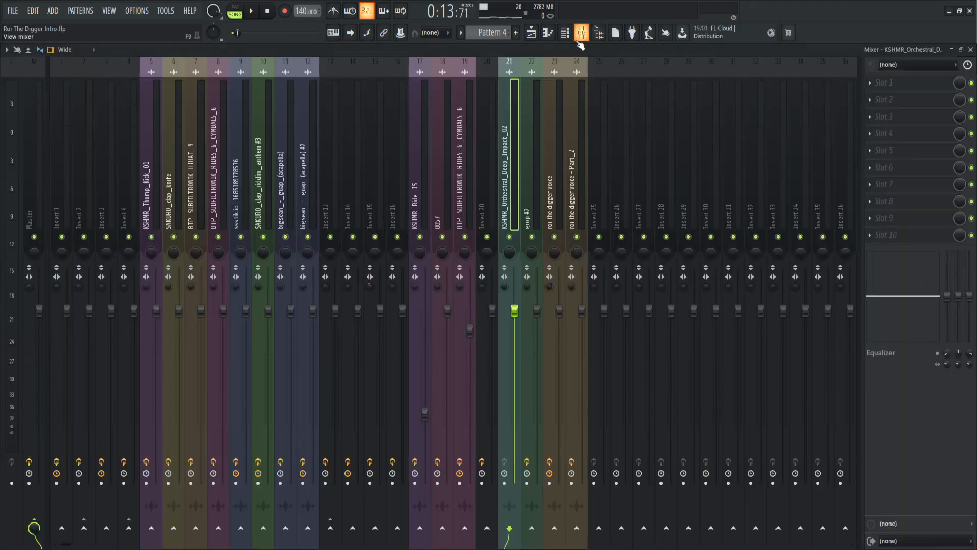
- Play the orchestral impact with its mixer insert soloed and look up the effects on the 0057 insert
key(space)
click(531, 33)
scroll(458, 244, up, 5)
double_click(354, 506)
key(Escape)
click(582, 32)
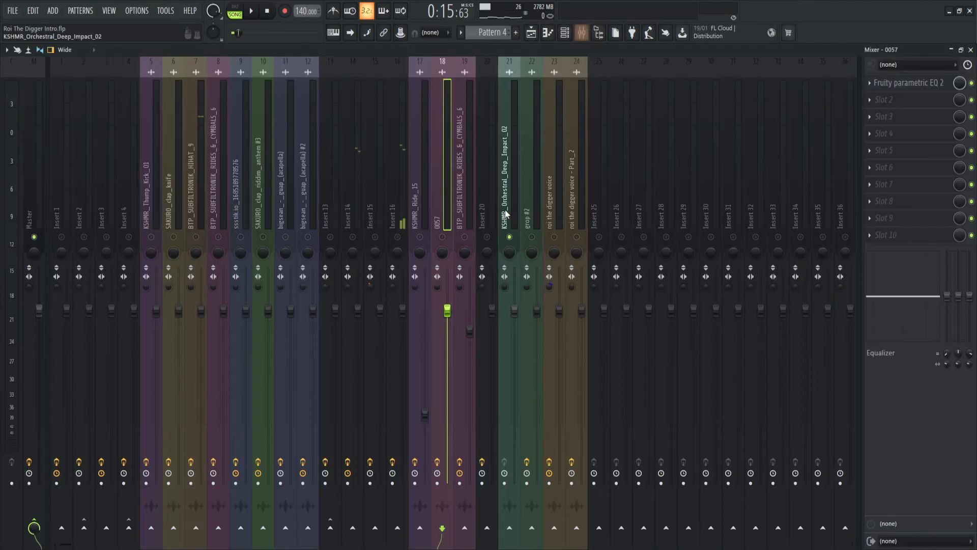
- Play the flangy noise and reversed crash leading into bar 17 and inspect the soloed KSHMR_Ride_15 insert
key(F5)
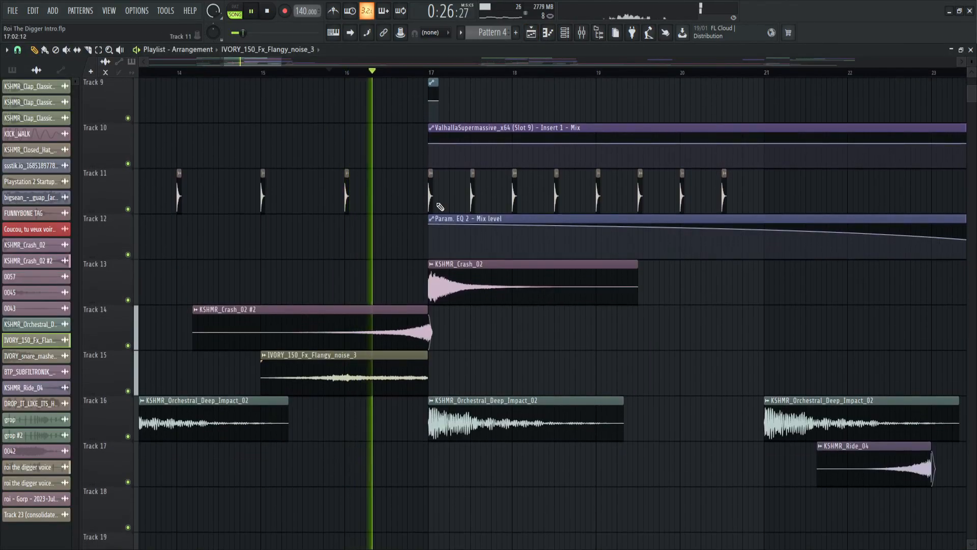
click(584, 35)
key(space)
double_click(393, 318)
key(Escape)
click(583, 34)
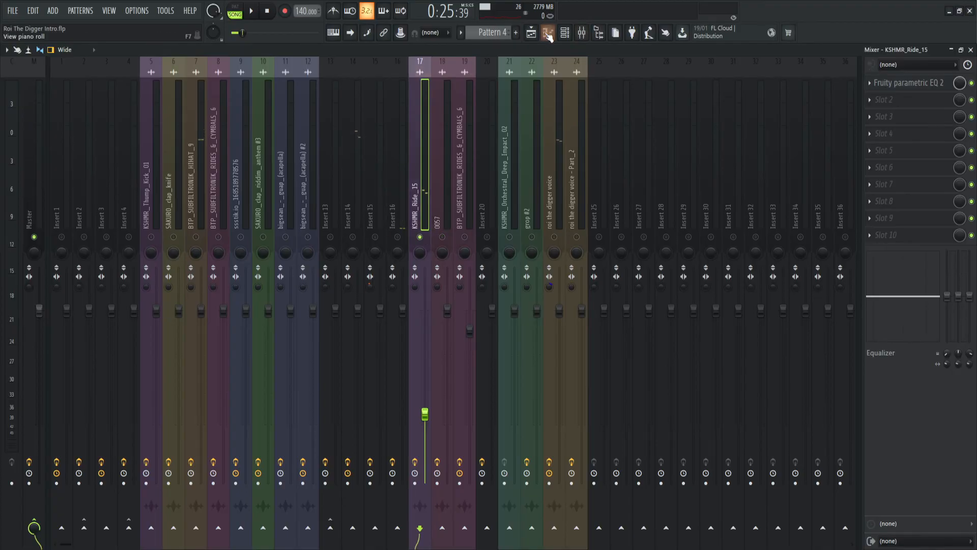
- Play the passage from the reversed KSHMR_Crash_02 #2 clip into the KSHMR_Crash_02 hit at bar 17
key(F5)
key(space)
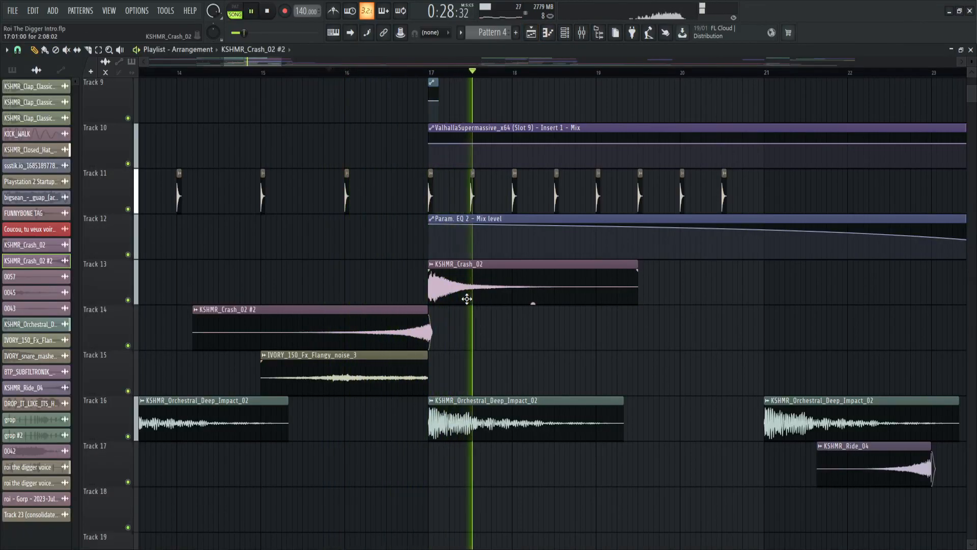
scroll(467, 298, down, 7)
key(space)
- Play the reversed KSHMR_Ride_04 clip on Track 17 and inspect the RV7000 reverb in the Reason Rack Plugin on its insert
scroll(468, 292, down, 4)
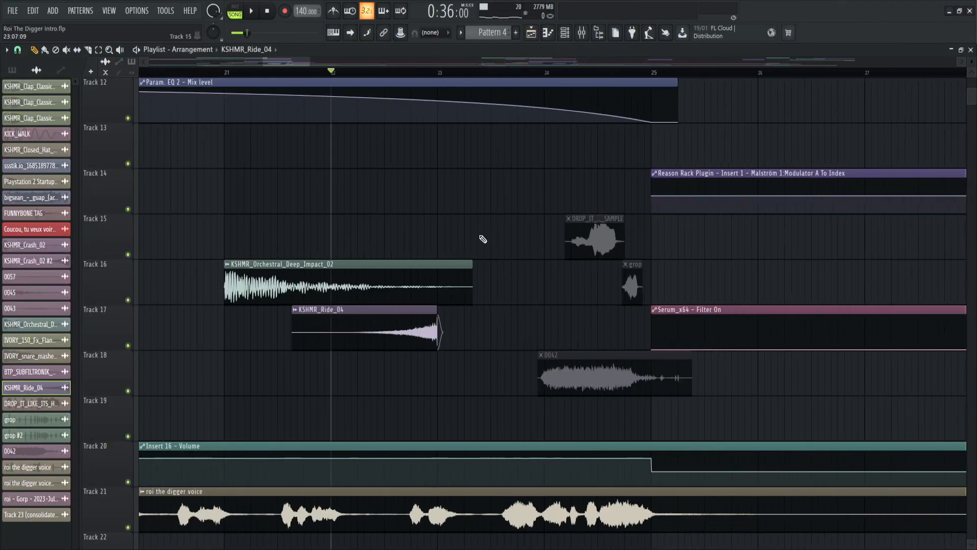
scroll(492, 305, up, 3)
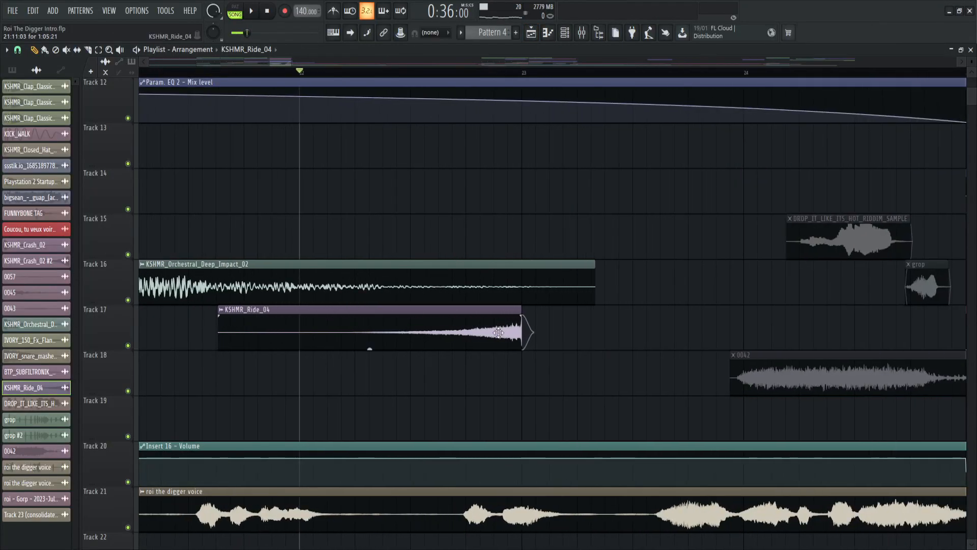
scroll(506, 334, up, 3)
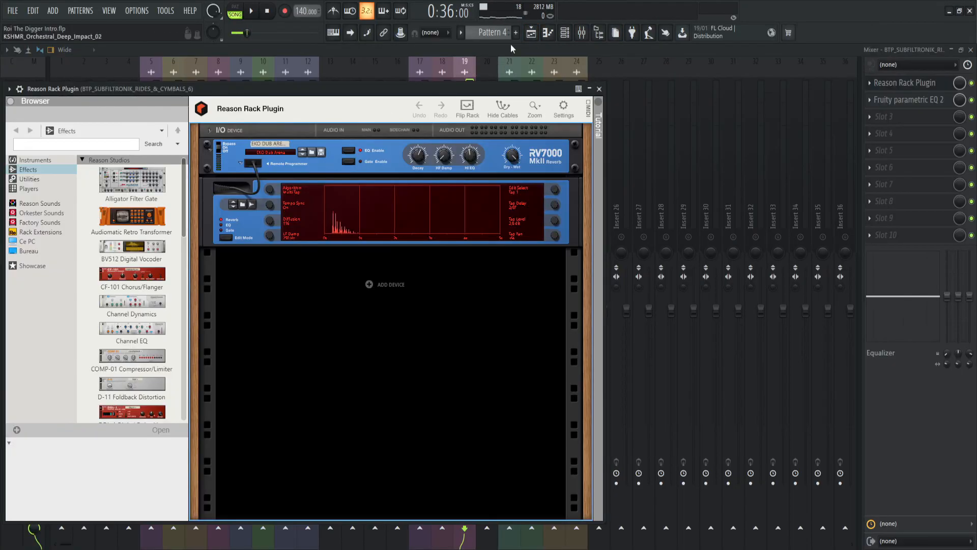
click(531, 34)
key(space)
scroll(479, 191, down, 3)
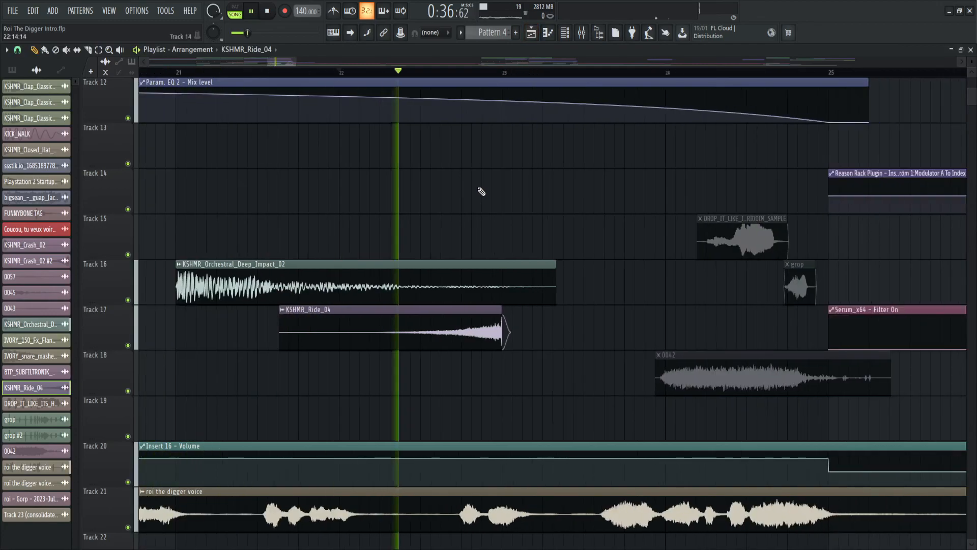
scroll(486, 193, down, 1)
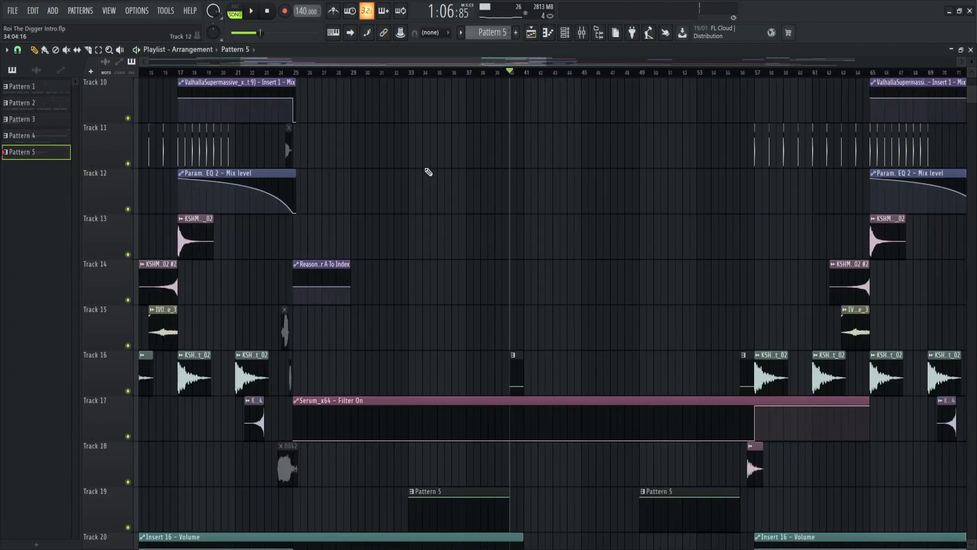
- Set the playhead to bar 33 and move the Pattern 5 clips at bars 33 and 49 from Track 19 up to Track 4
scroll(427, 172, down, 2)
click(397, 72)
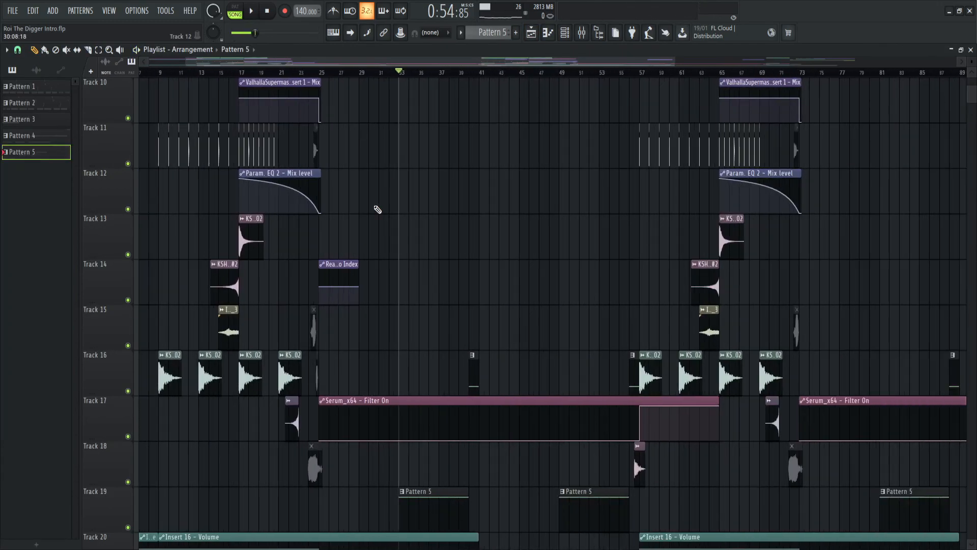
drag(410, 506, 596, 510)
key(shift+Up)
key(shift+Up)
key(shift+Up)
key(shift+Up)
key(shift+Up)
key(shift+Up)
key(shift+Up)
key(shift+Up)
key(shift+Up)
key(shift+Up)
key(shift+Up)
key(shift+Up)
key(shift+Up)
key(shift+Up)
key(shift+Up)
key(shift+Up)
key(shift+Up)
key(shift+Up)
key(shift+Down)
key(shift+Down)
key(shift+Down)
scroll(377, 262, up, 3)
double_click(478, 234)
scroll(840, 306, left, 3)
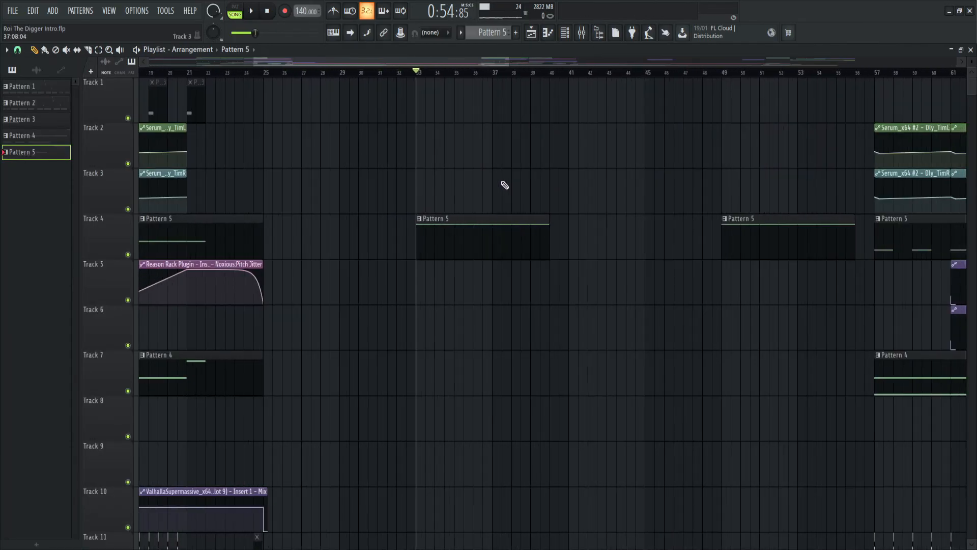
- Move the muted grop #2 clip and the small muted clip below it from Tracks 8 and 9 up to Tracks 1 and 2
scroll(494, 178, down, 5)
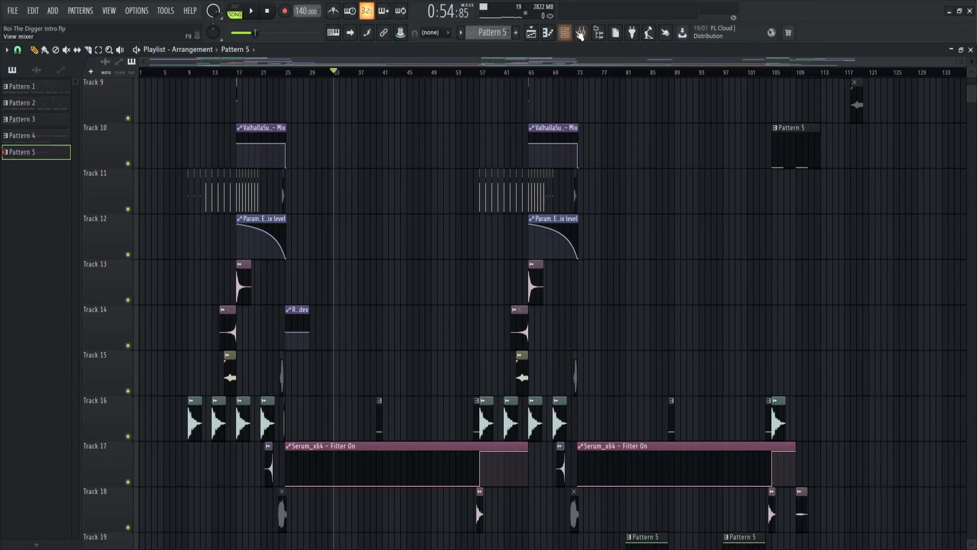
scroll(473, 209, down, 5)
scroll(473, 209, up, 13)
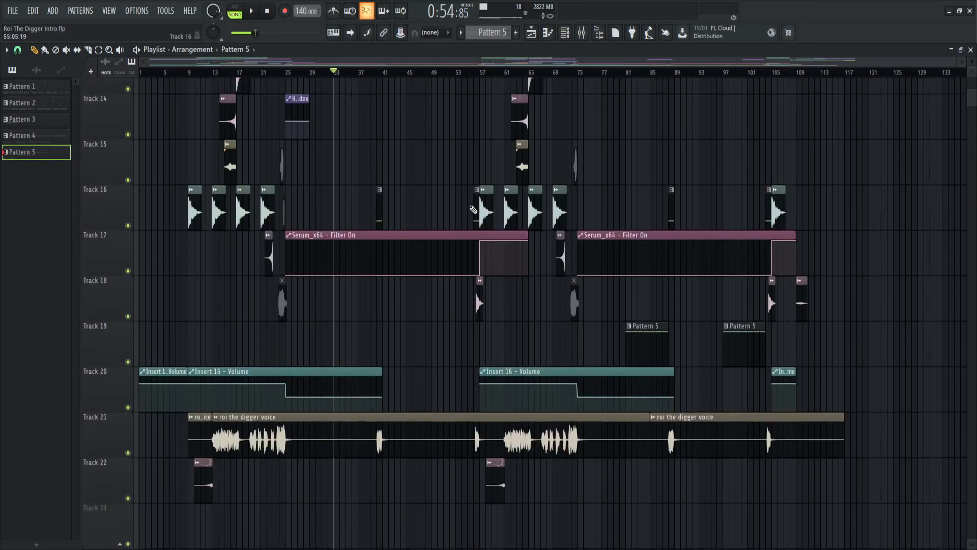
scroll(429, 216, down, 6)
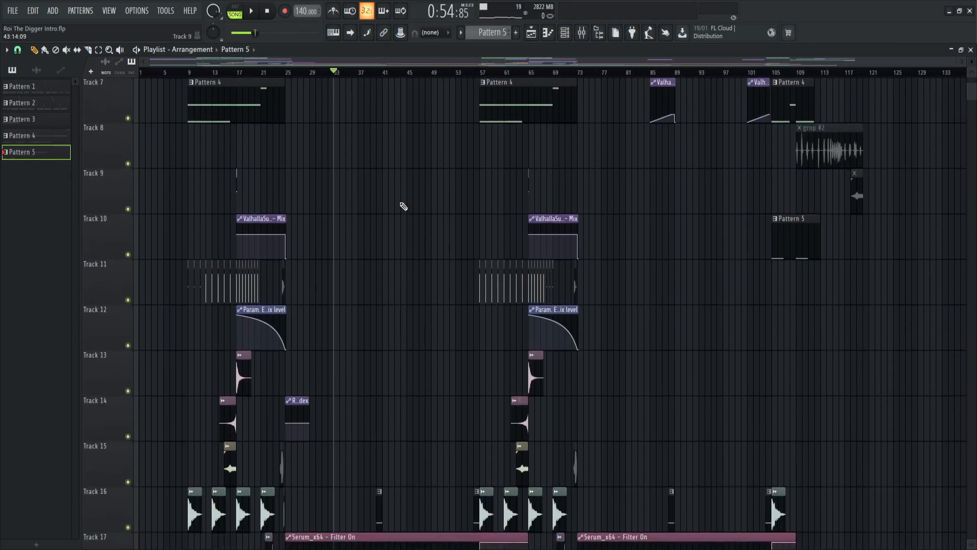
scroll(402, 211, down, 3)
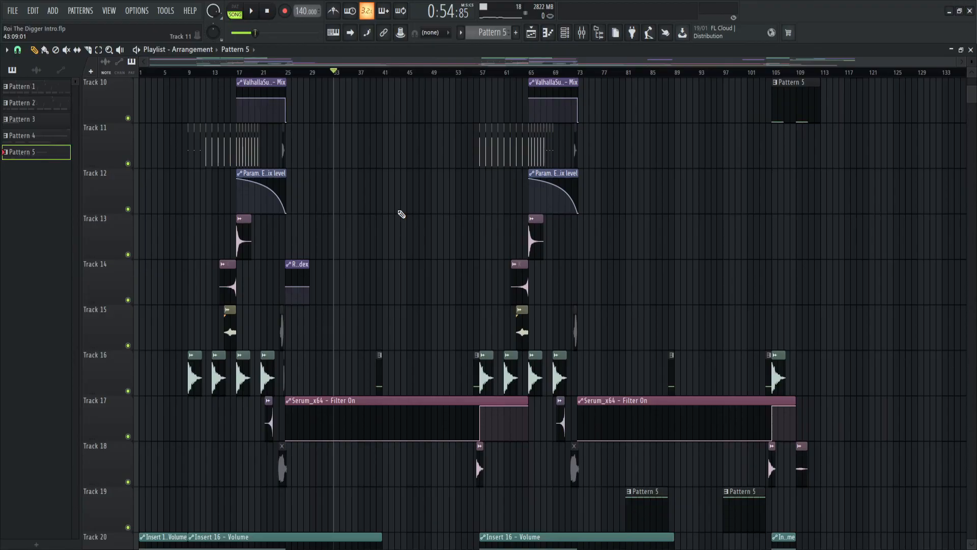
scroll(401, 214, up, 3)
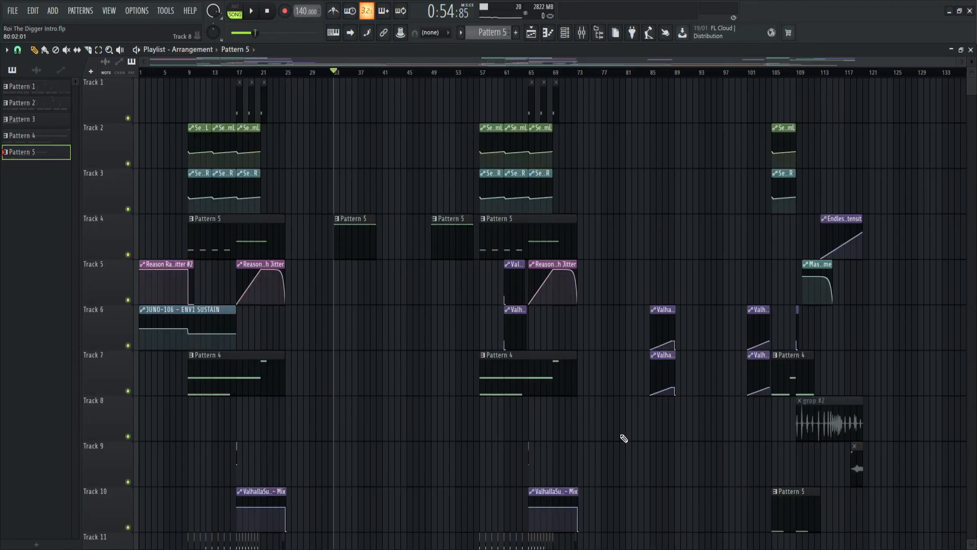
scroll(633, 434, down, 3)
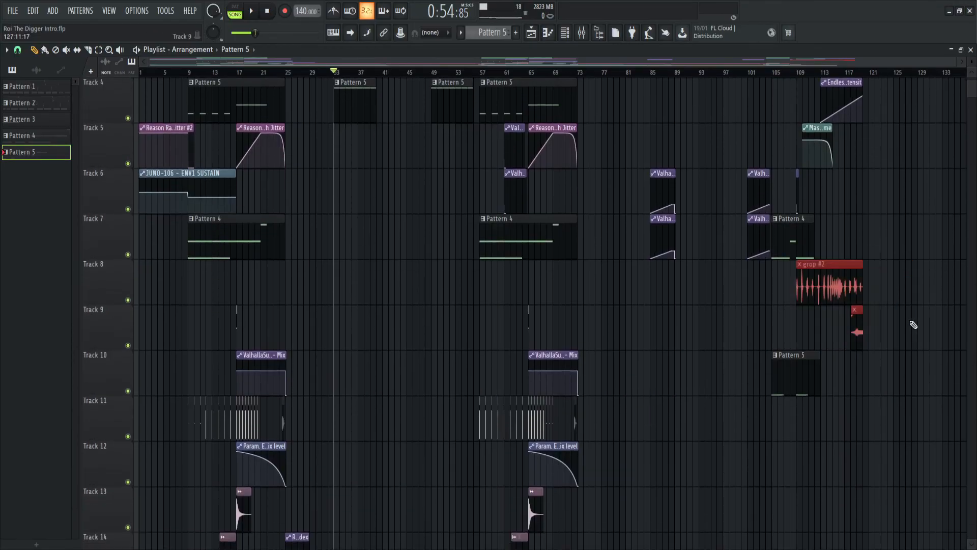
scroll(914, 324, up, 3)
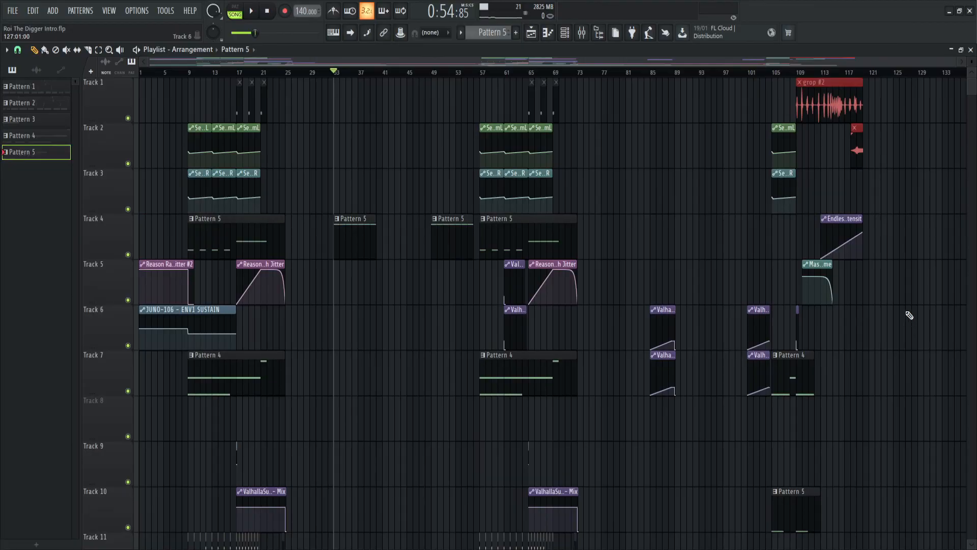
scroll(906, 331, down, 3)
scroll(877, 354, down, 3)
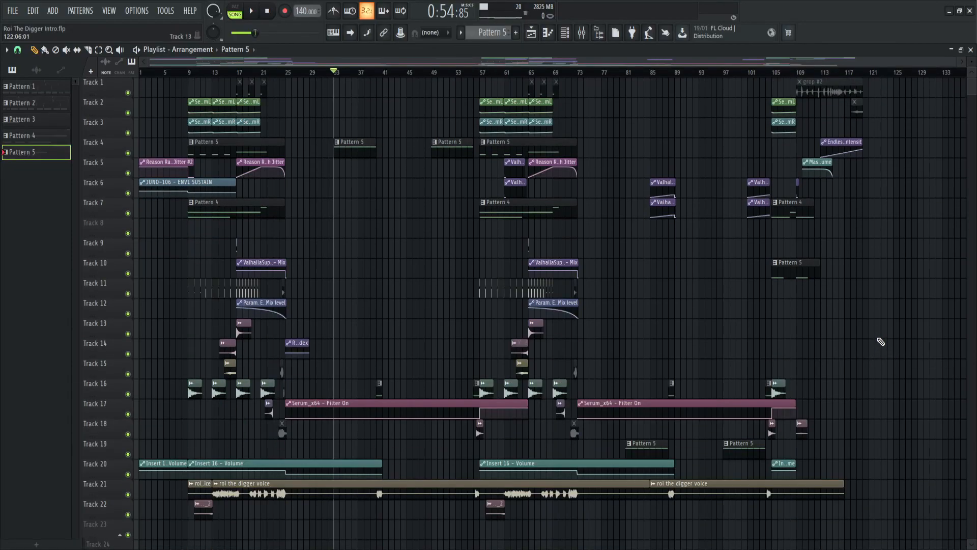